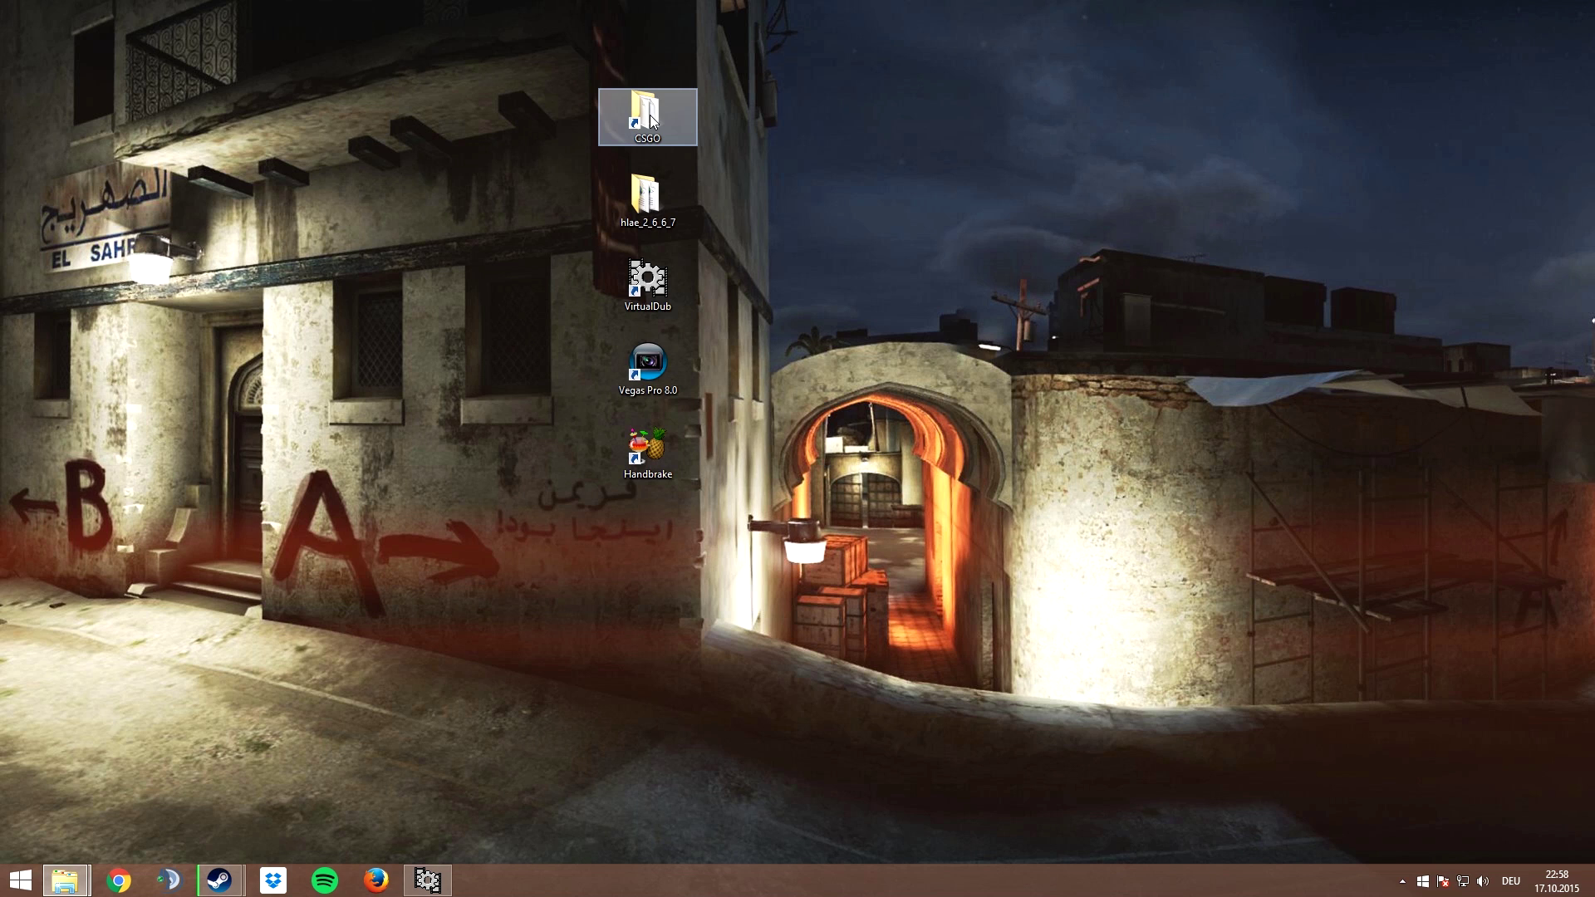
Step: Open the Counter-Strike Global Offensive install folder from its desktop shortcut
{"action": "double_click", "coordinate": [652, 121]}
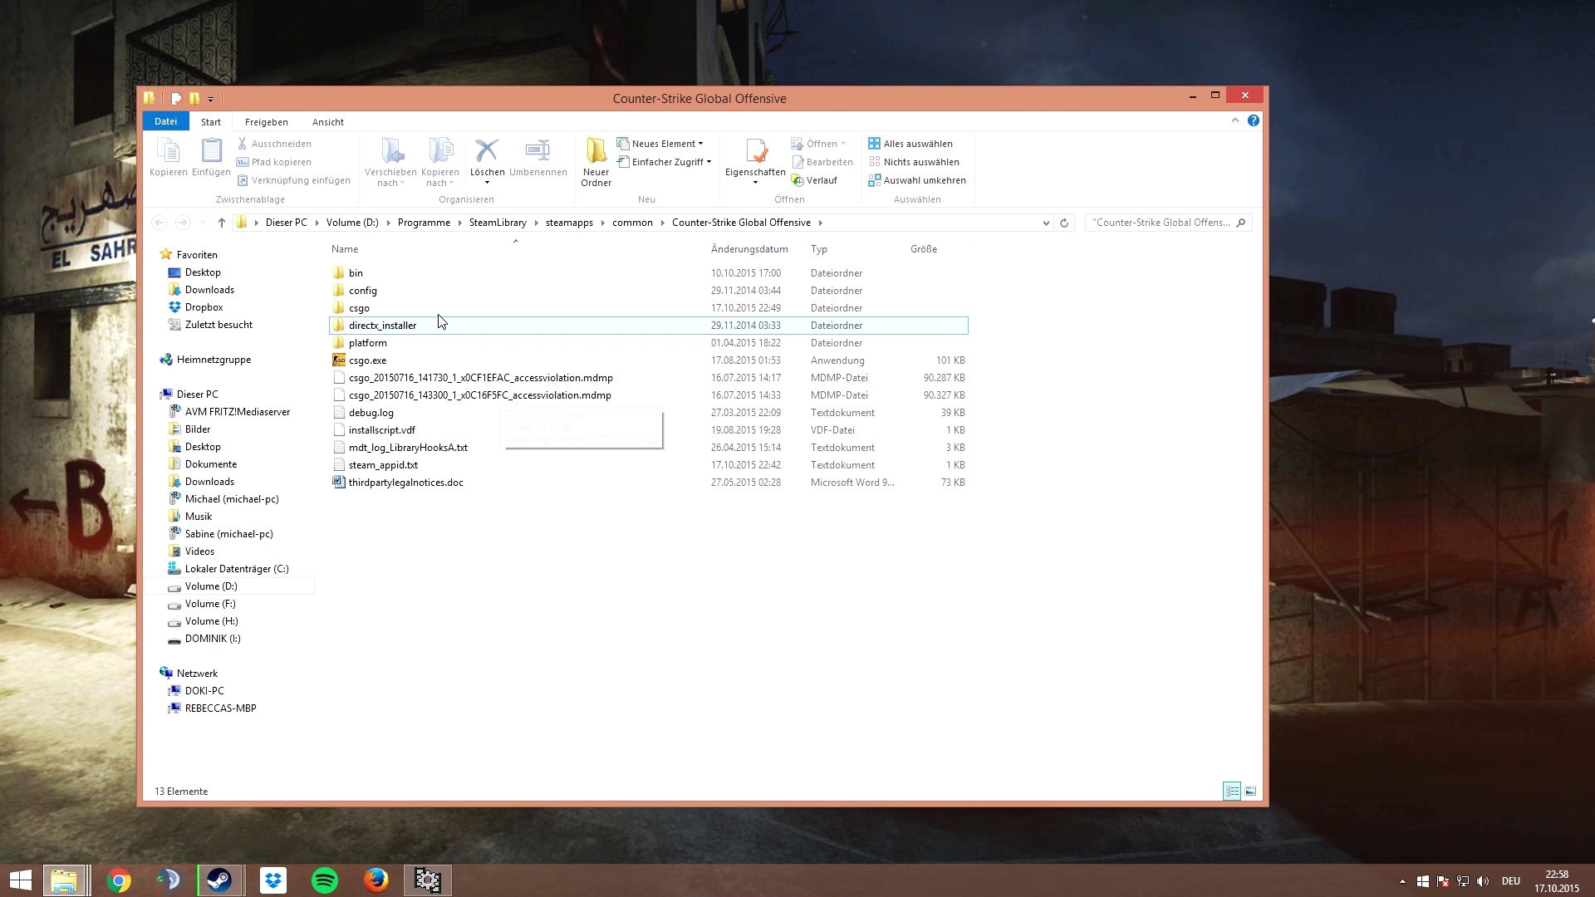
Step: In the csgo folder, rename cfg to 'cfg movie' and then back to 'cfg'
{"action": "double_click", "coordinate": [438, 315]}
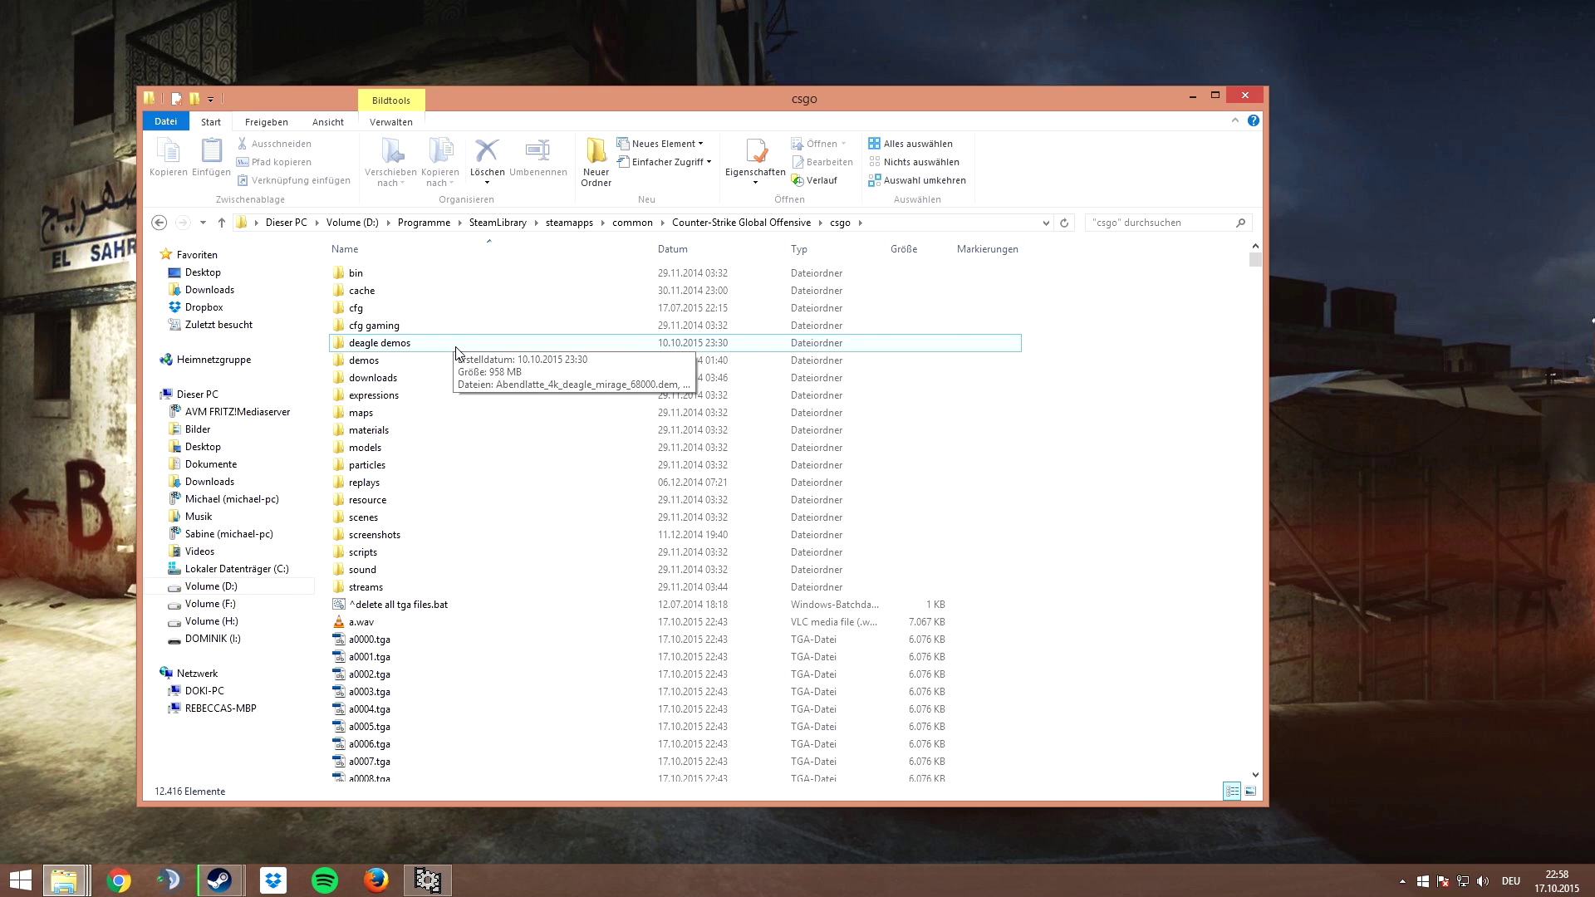
{"action": "left_click", "coordinate": [455, 326]}
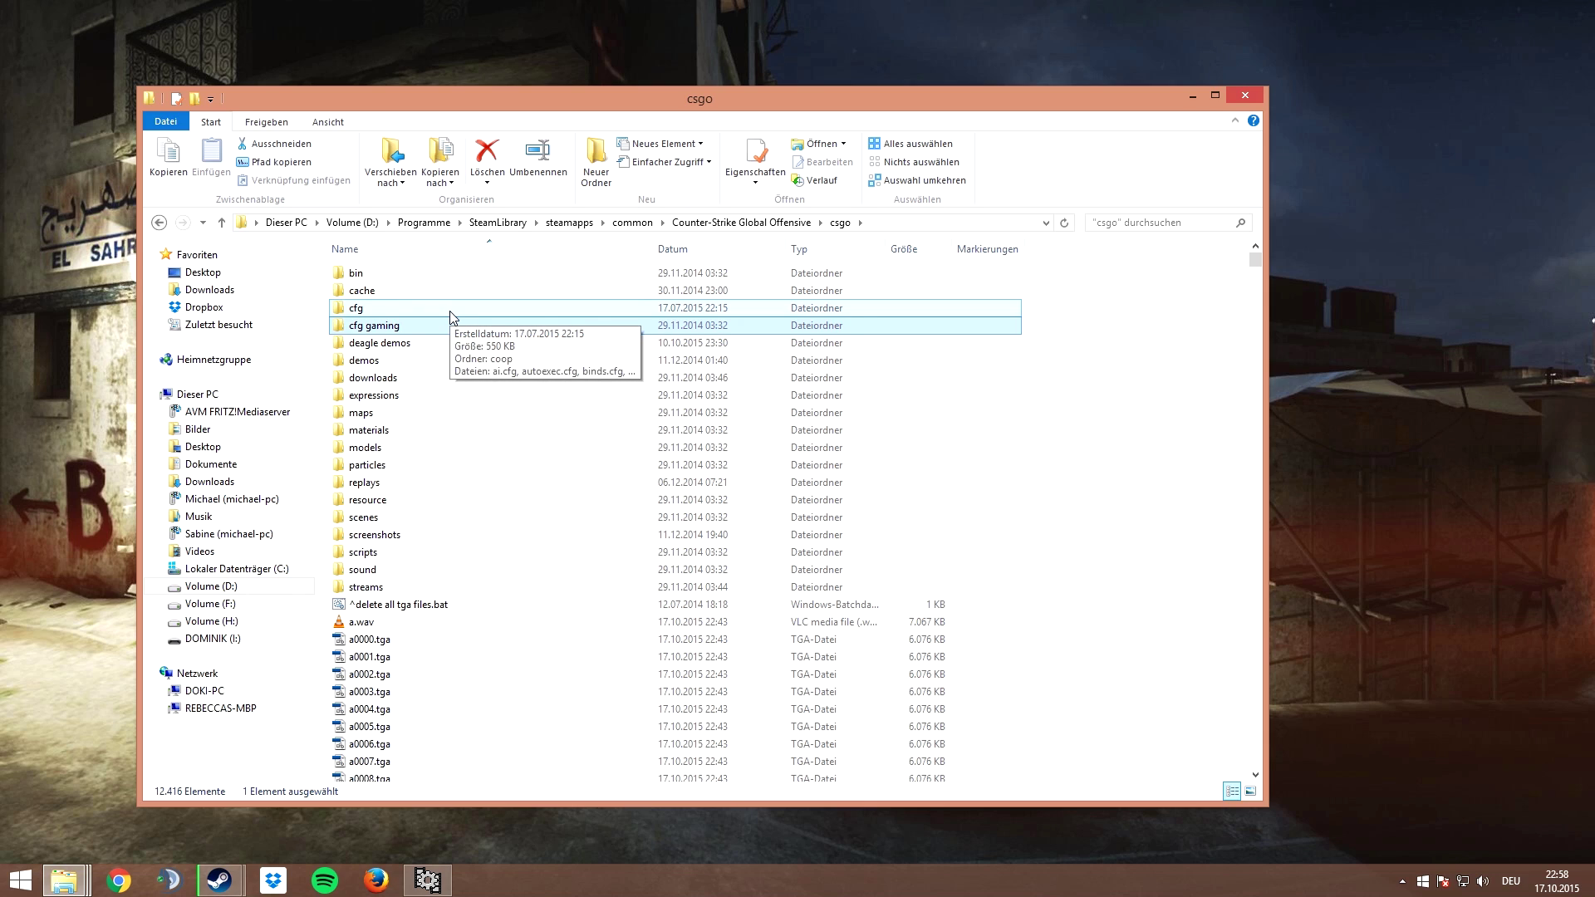
{"action": "left_click", "coordinate": [403, 313]}
{"action": "left_click", "coordinate": [369, 309]}
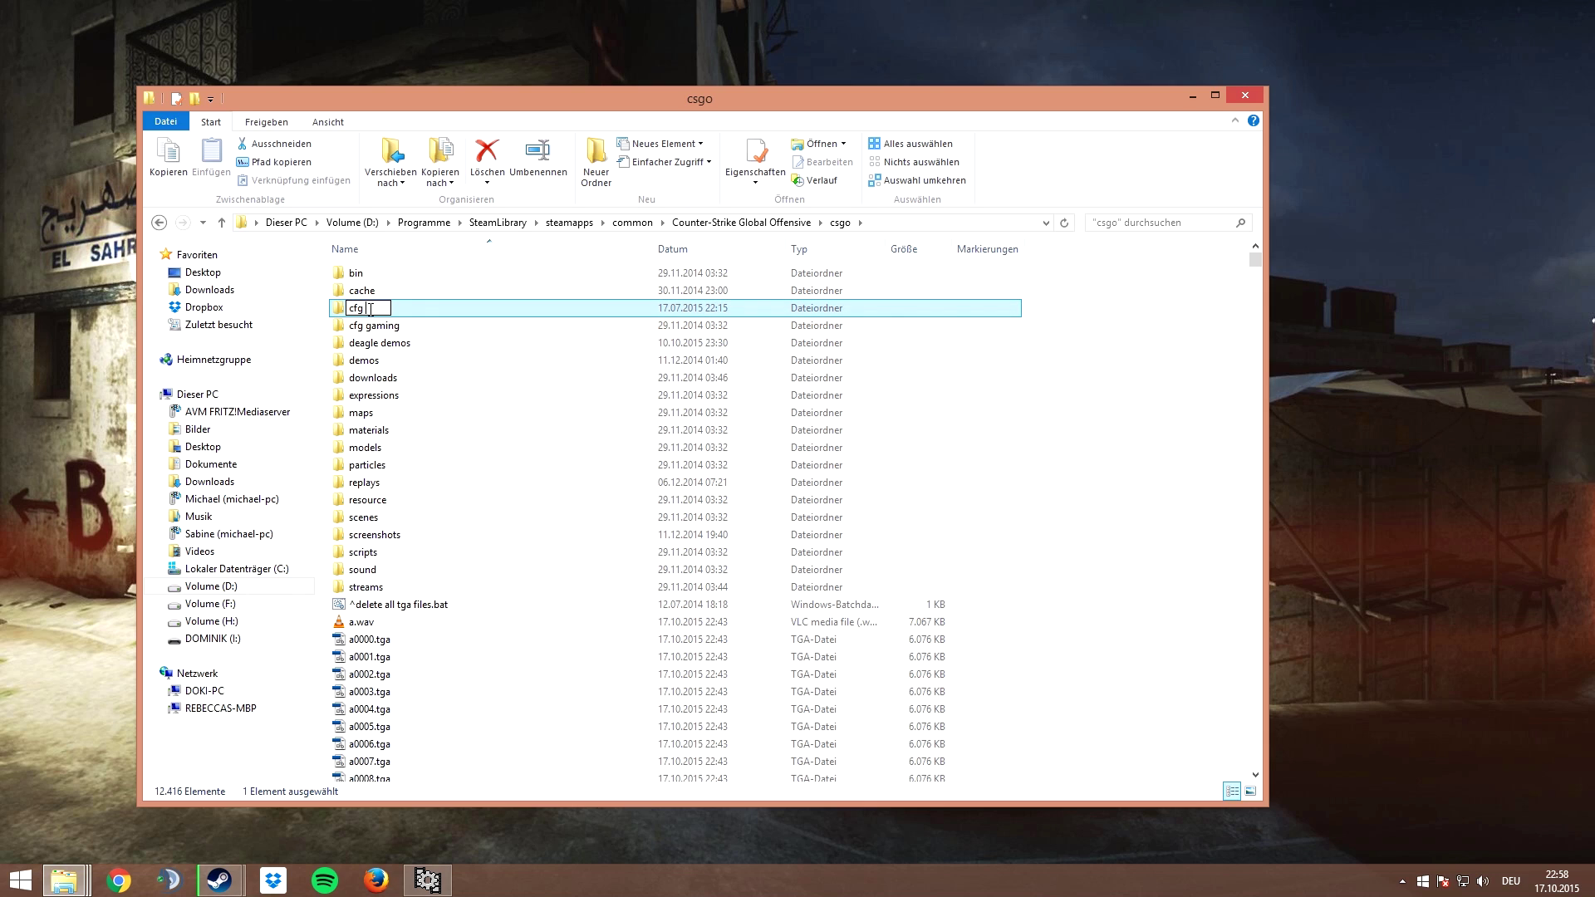
{"action": "type", "text": "movie"}
{"action": "key", "text": "Return"}
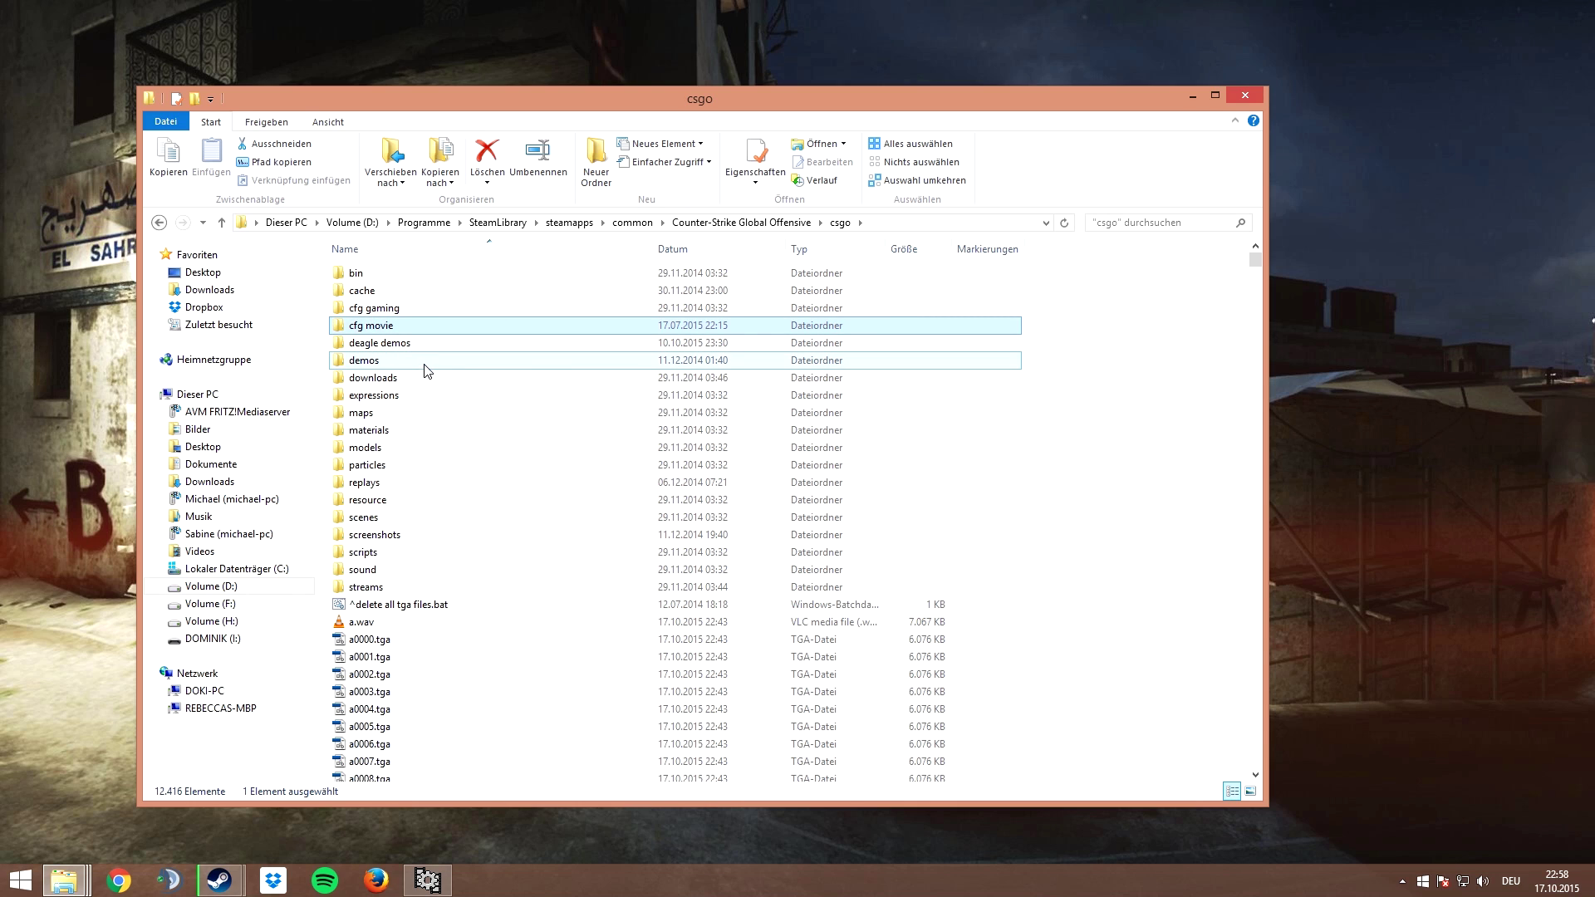
{"action": "left_click", "coordinate": [413, 326]}
{"action": "left_click", "coordinate": [413, 327]}
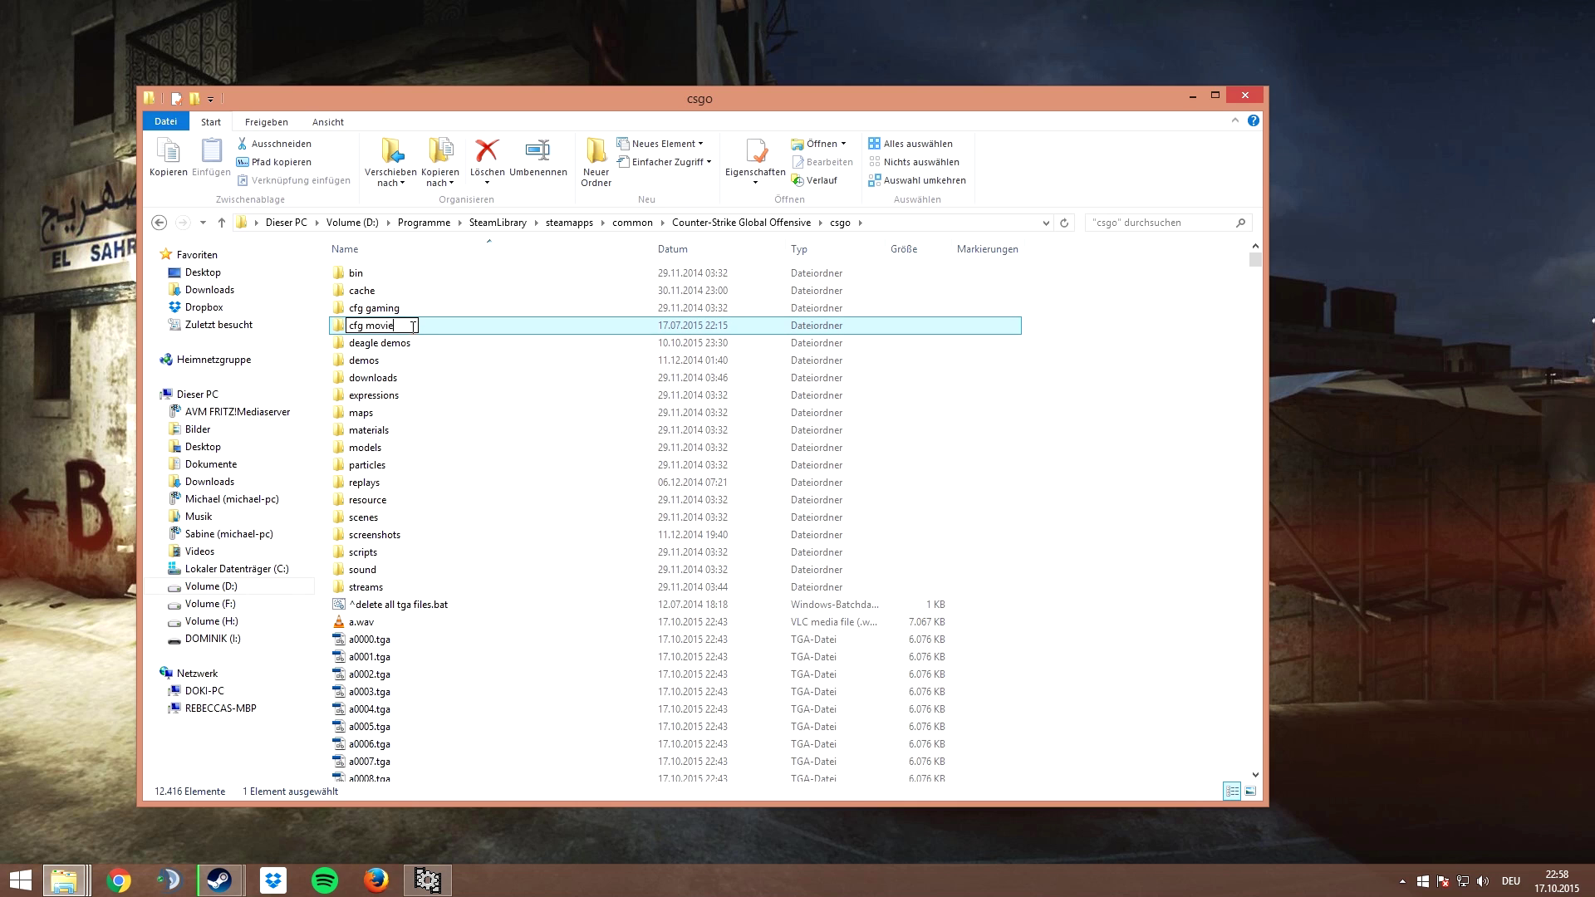
{"action": "key", "text": "BackSpace"}
{"action": "key", "text": "BackSpace"}
{"action": "key", "text": "BackSpace"}
{"action": "key", "text": "BackSpace"}
{"action": "key", "text": "BackSpace"}
{"action": "key", "text": "BackSpace"}
{"action": "key", "text": "Return"}
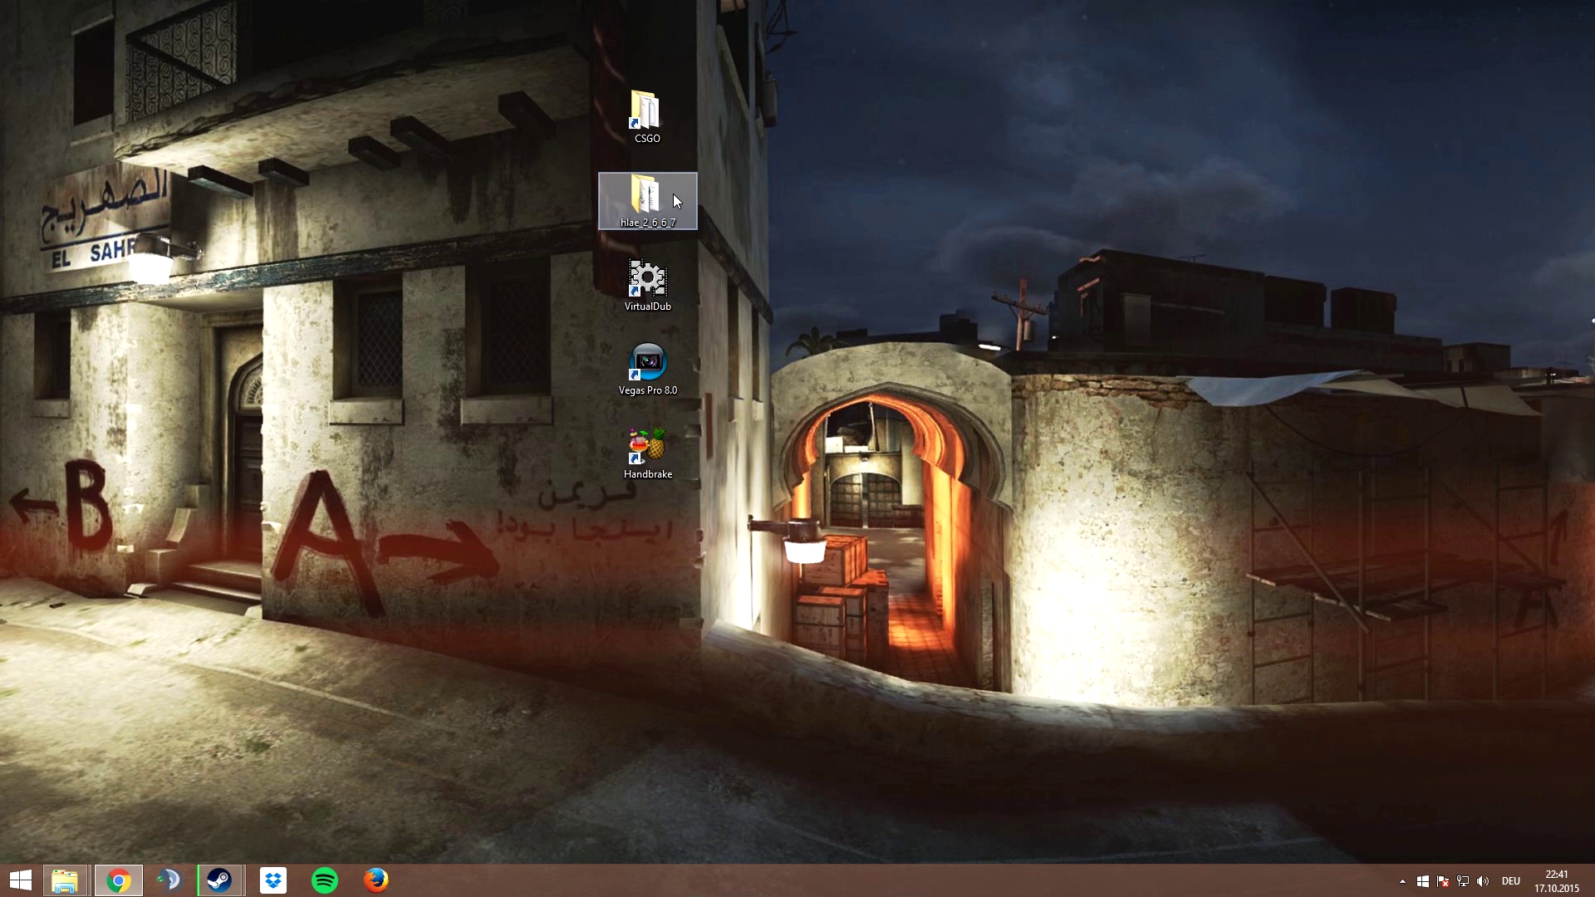
Step: Run HLAE.exe from the hlae_2_6_6_7 folder, allowing it past the security warning
{"action": "double_click", "coordinate": [656, 199]}
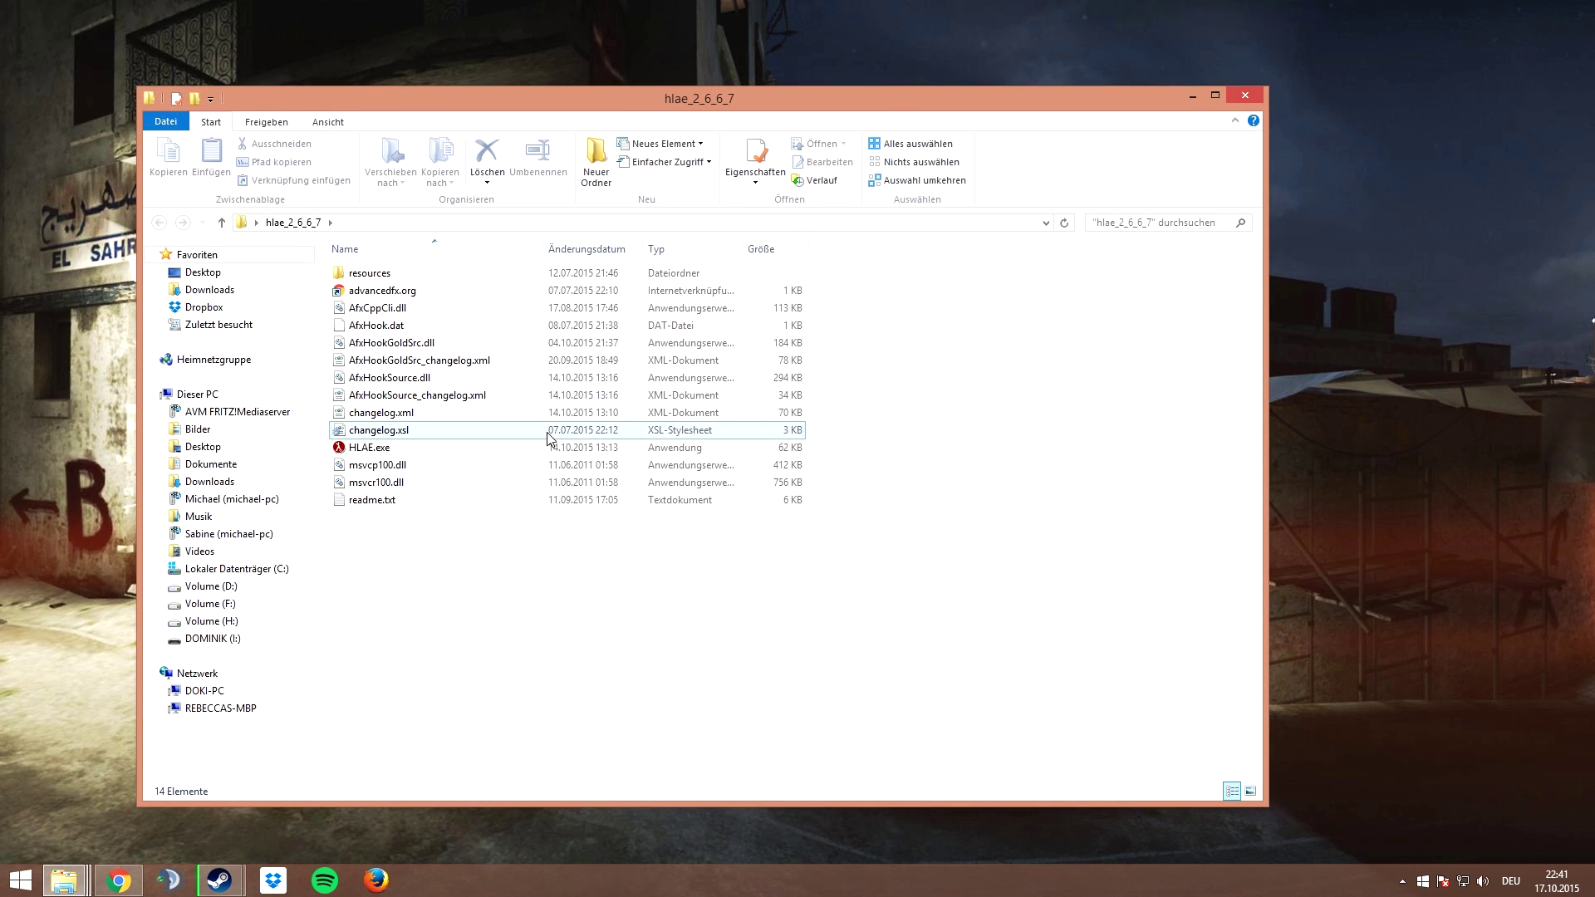
{"action": "double_click", "coordinate": [522, 449]}
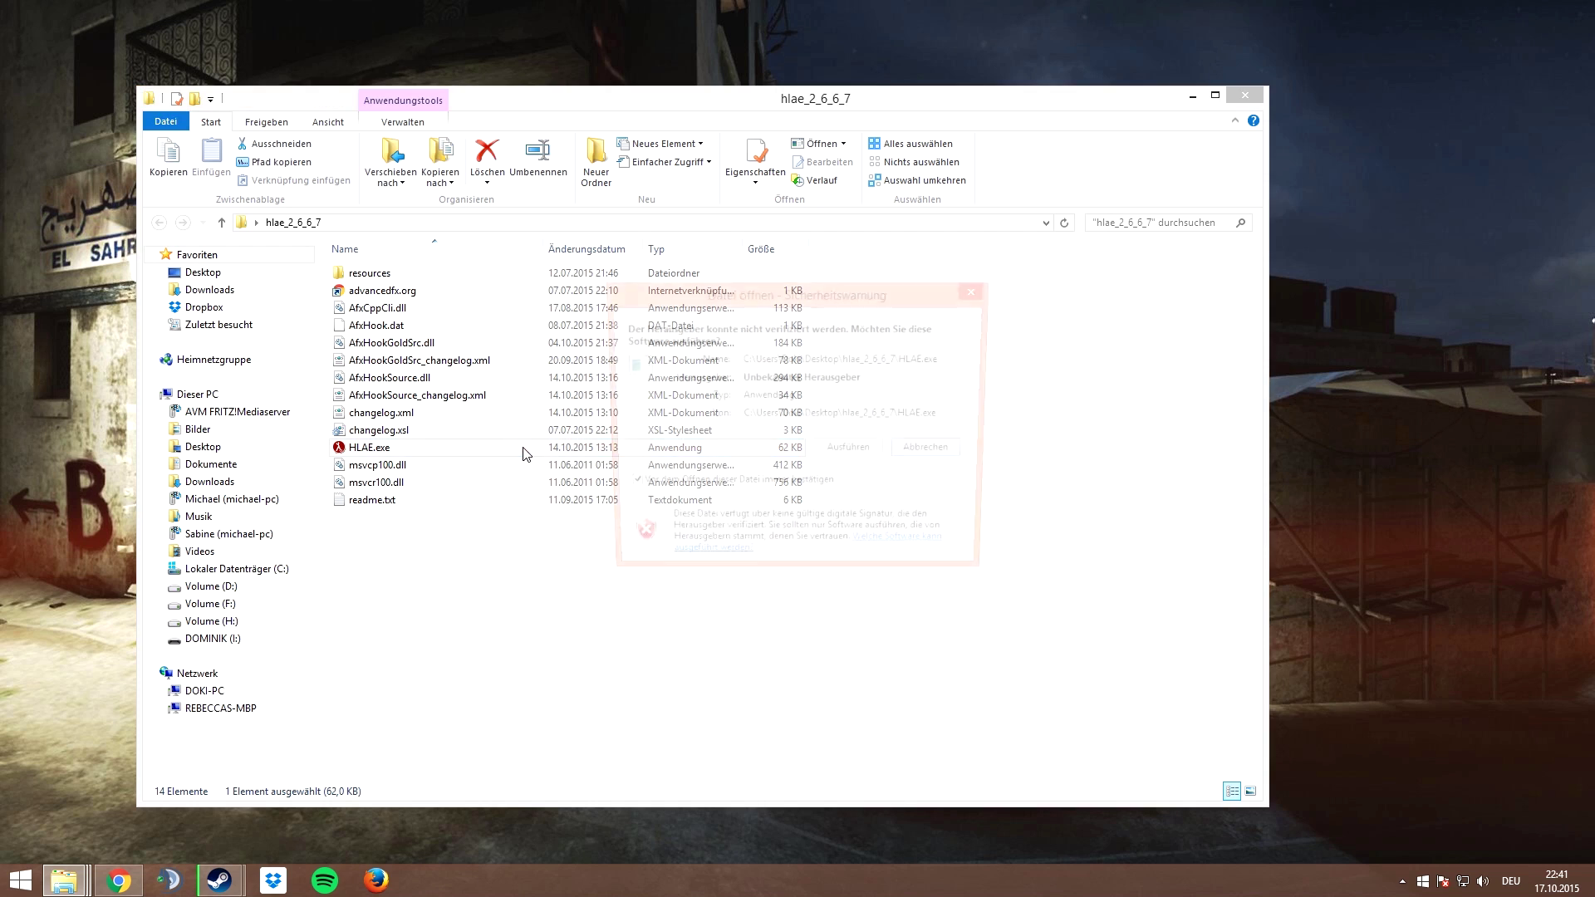
{"action": "left_click", "coordinate": [841, 454]}
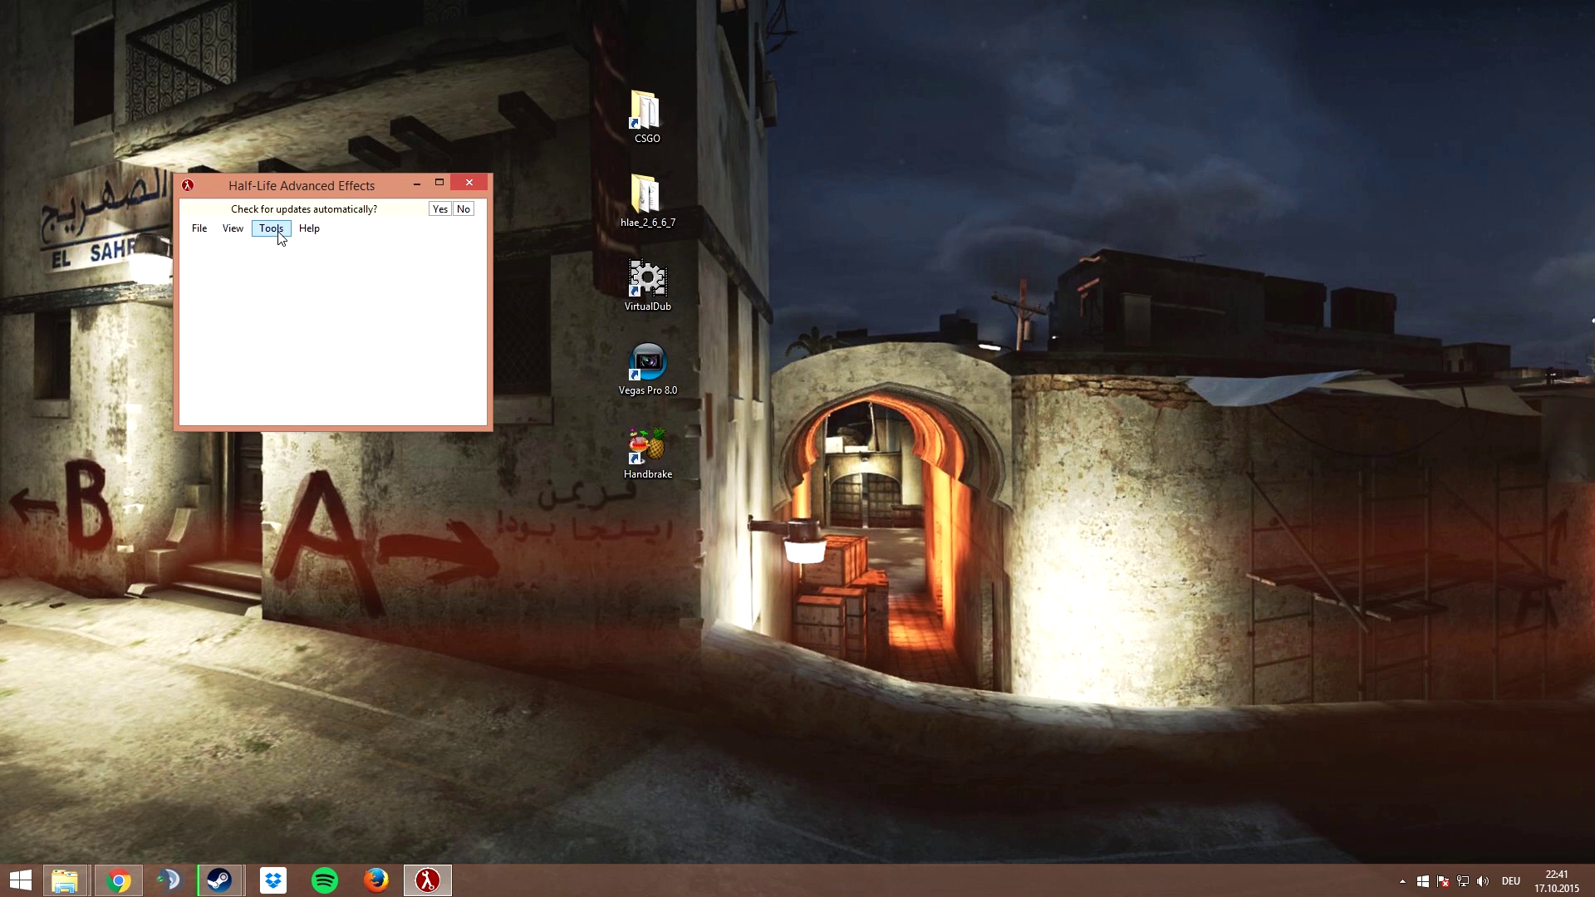
Step: Accept HLAE update checks and set AfxHookSource.dll as the Custom Loader hook
{"action": "left_click", "coordinate": [446, 209]}
{"action": "left_click", "coordinate": [271, 207]}
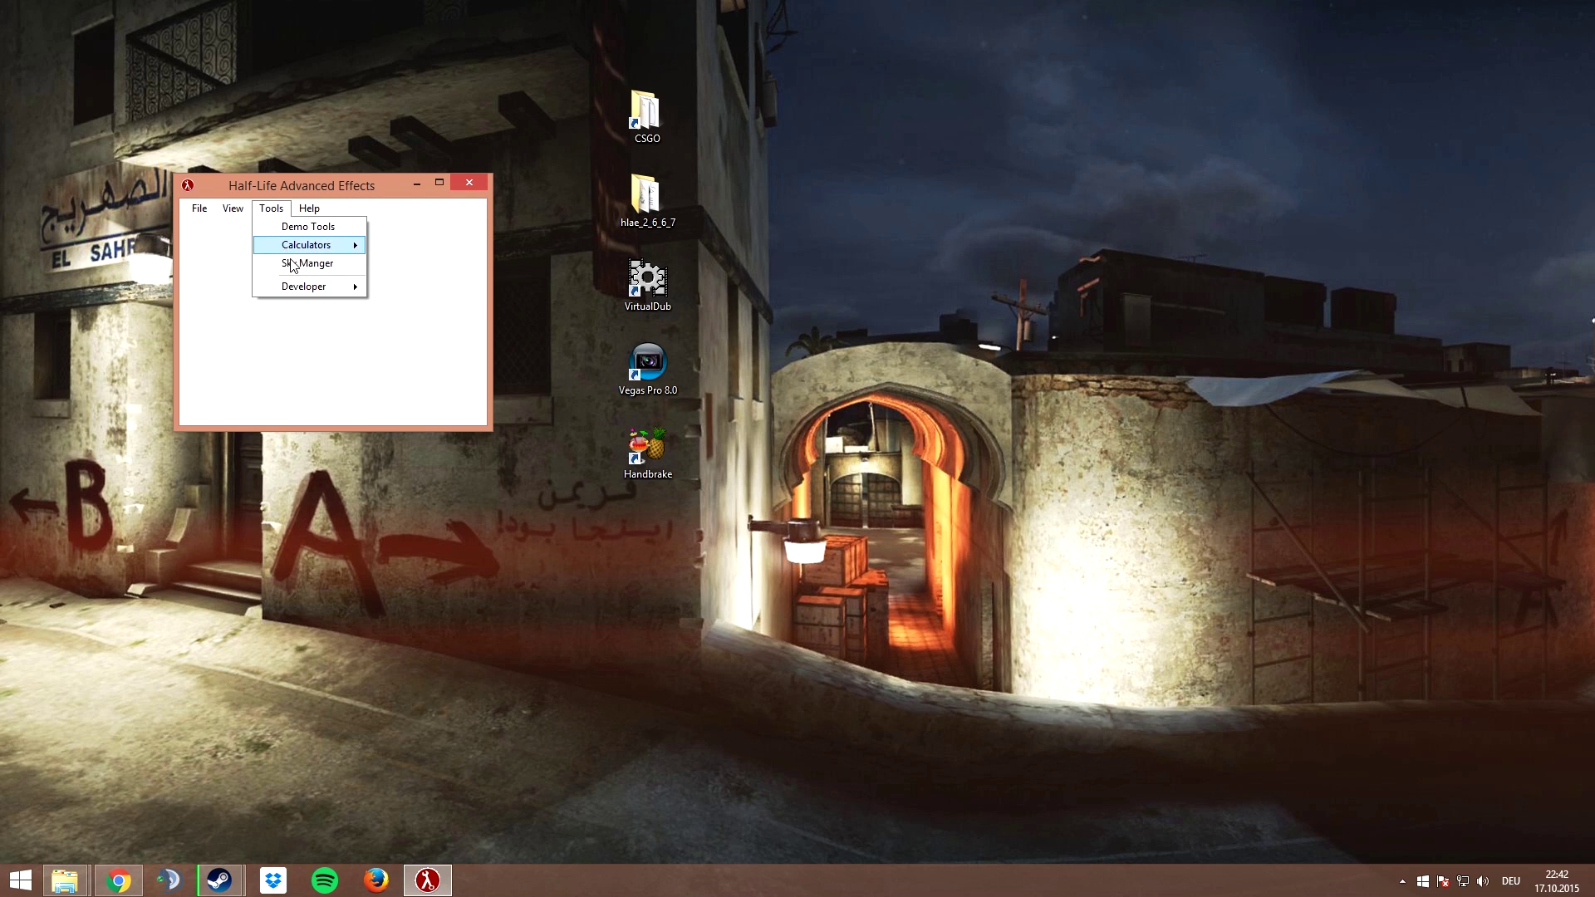
{"action": "mouse_move", "coordinate": [307, 287]}
{"action": "left_click", "coordinate": [428, 288]}
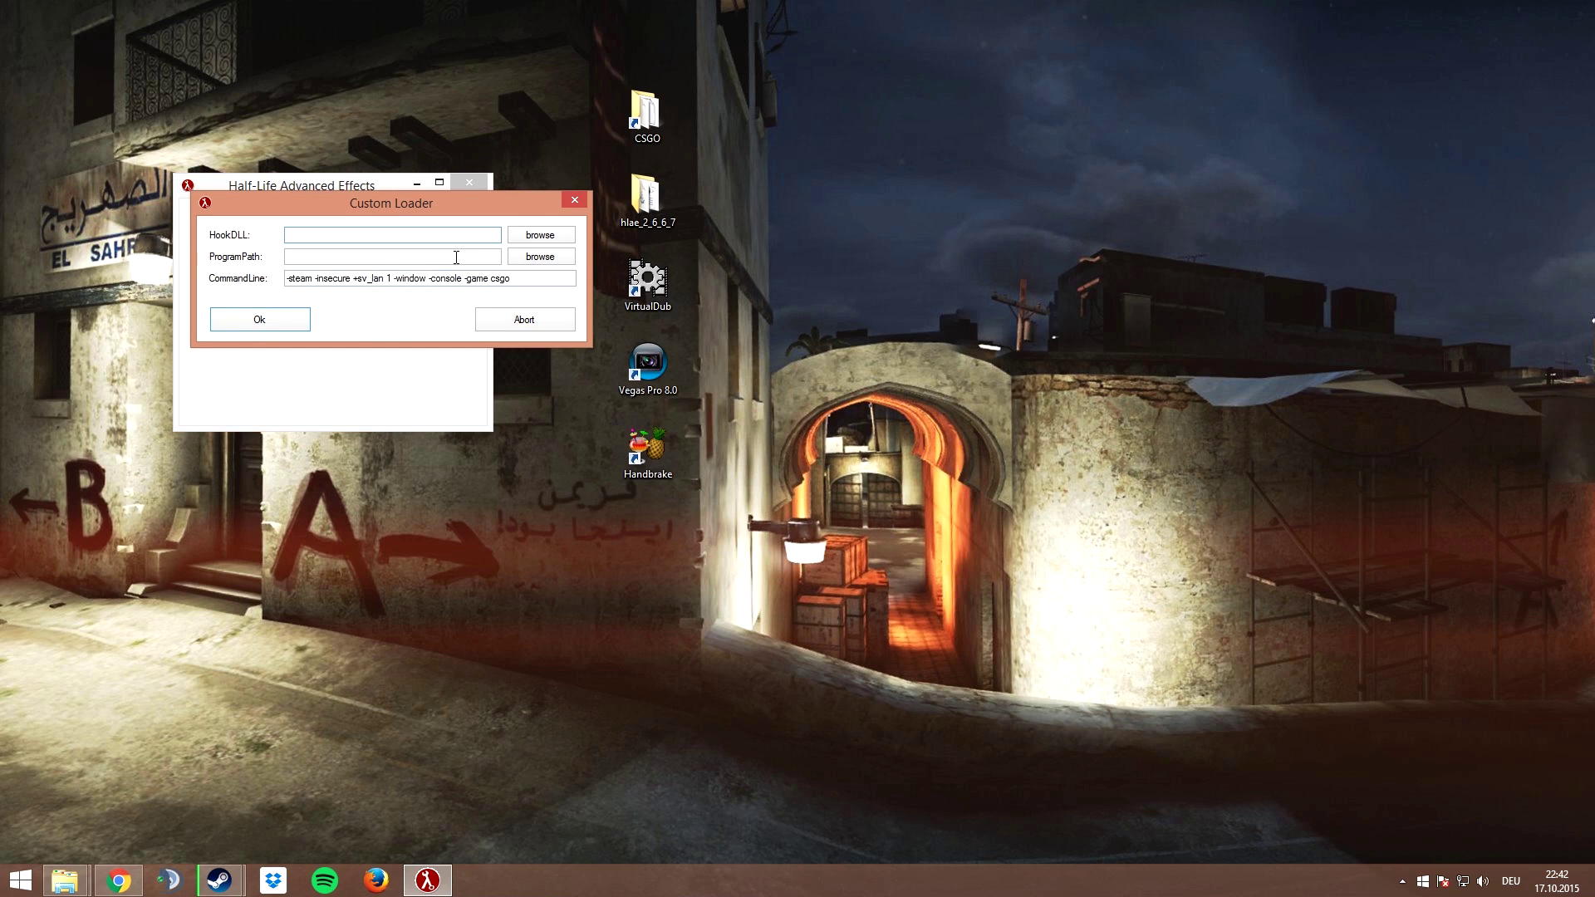
{"action": "left_click", "coordinate": [522, 237]}
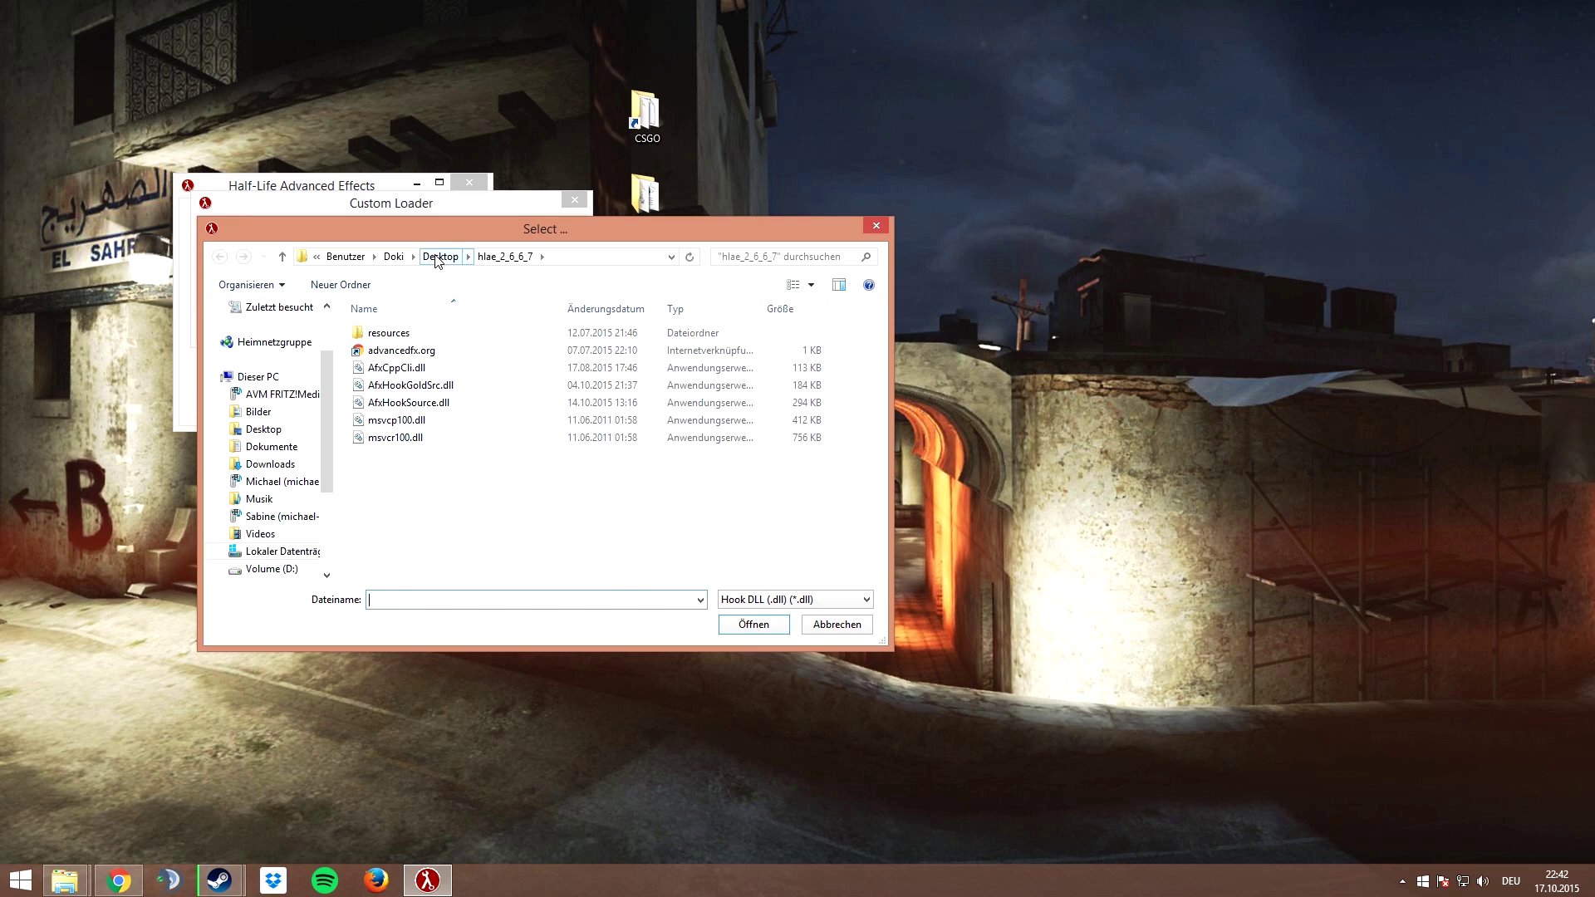
{"action": "left_click", "coordinate": [470, 404]}
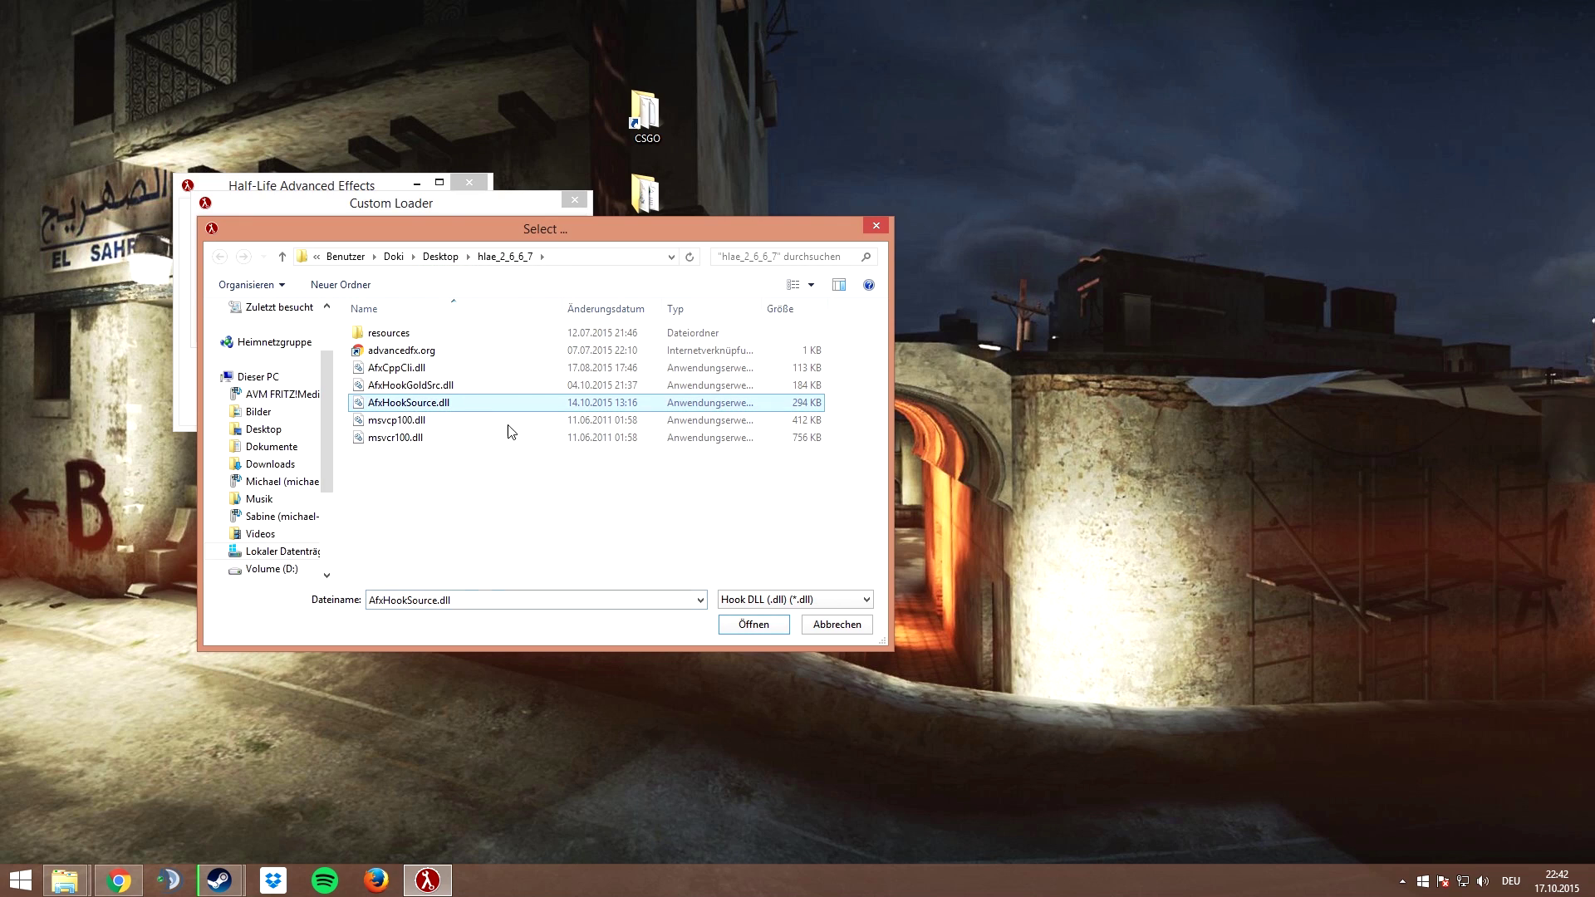
{"action": "left_click", "coordinate": [737, 636]}
Step: Launch csgo.exe with -noborder -novid -w 1920 -h 1080 launch options
{"action": "left_click", "coordinate": [540, 256]}
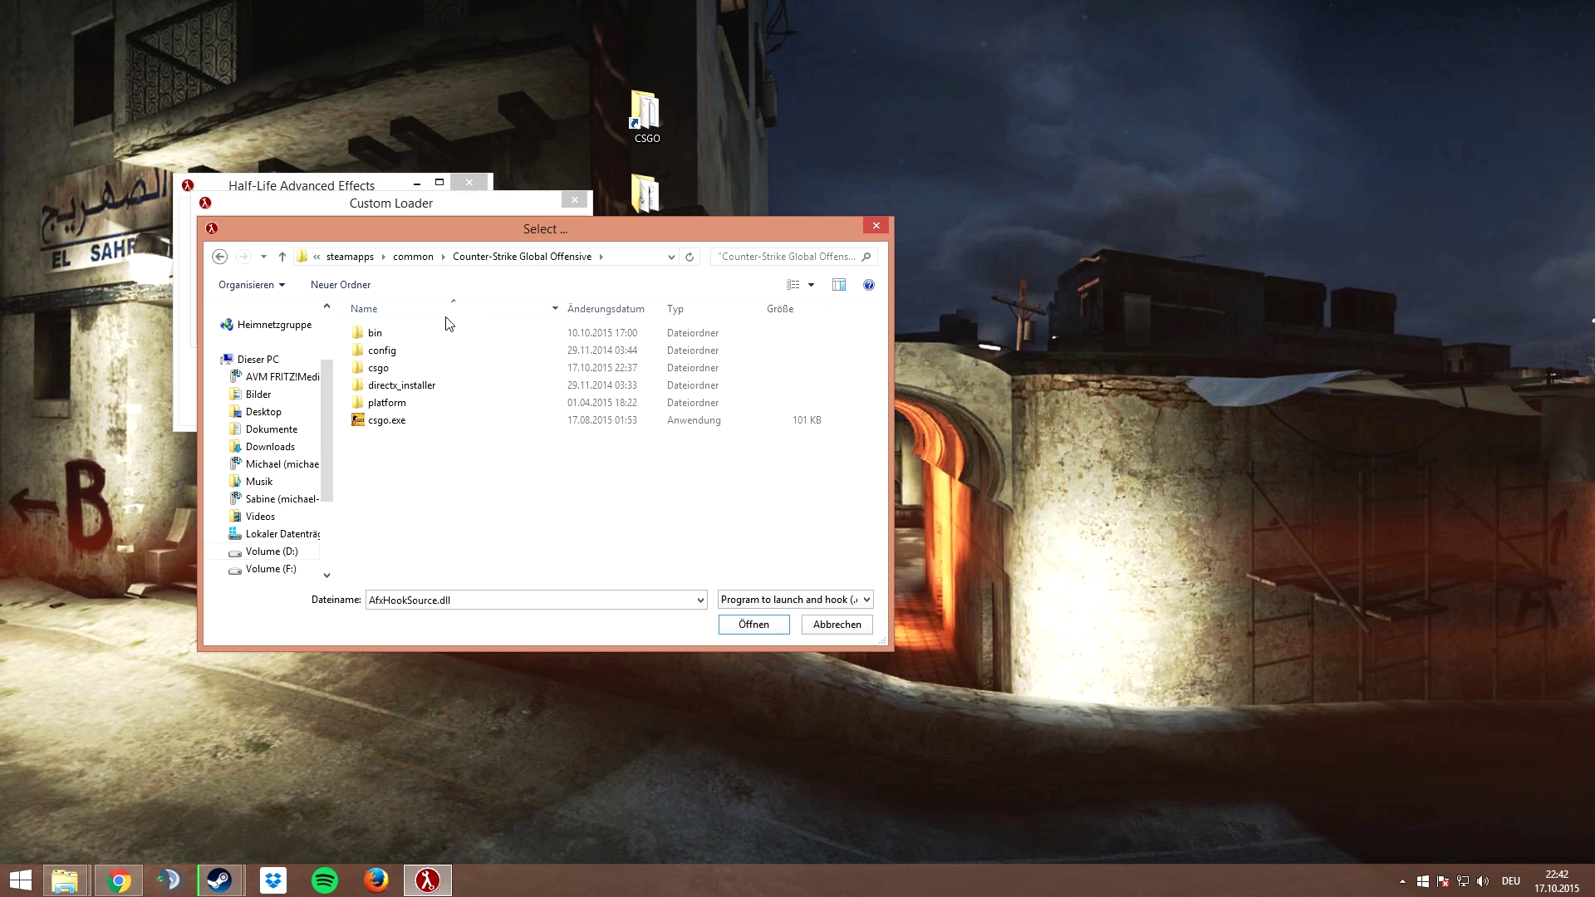
{"action": "left_click", "coordinate": [416, 420]}
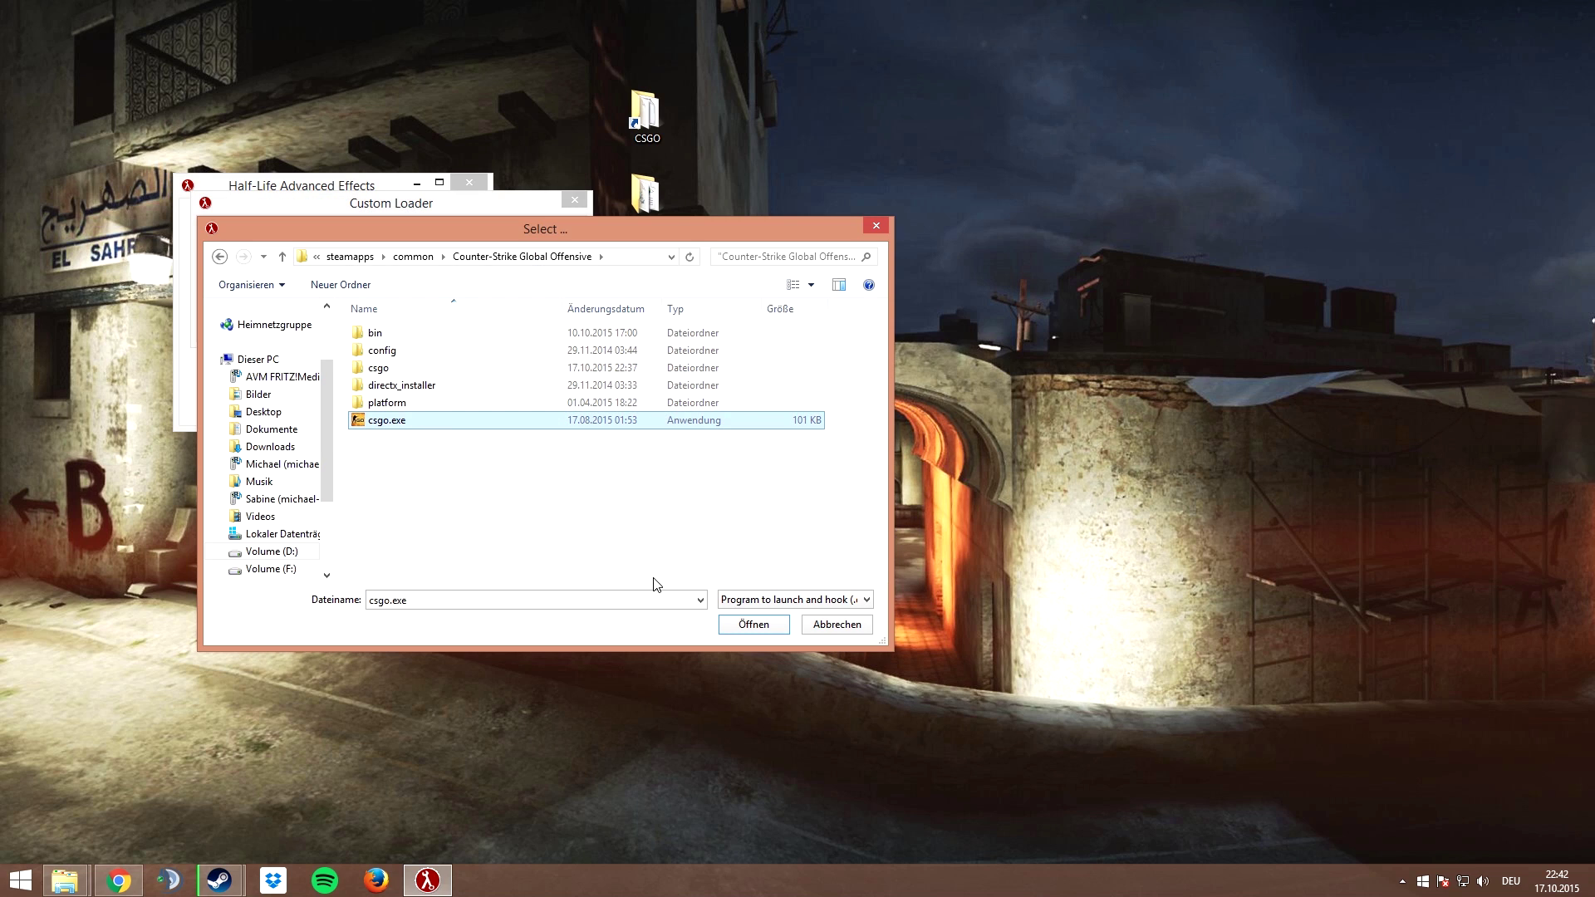
{"action": "left_click", "coordinate": [755, 627]}
{"action": "left_click_drag", "start_coordinate": [511, 279], "coordinate": [257, 297]}
{"action": "type", "text": "-steam -insecure +sv_lan 1 -window -console -noborder -novid -w 1920 -h 1080 -game csgo"}
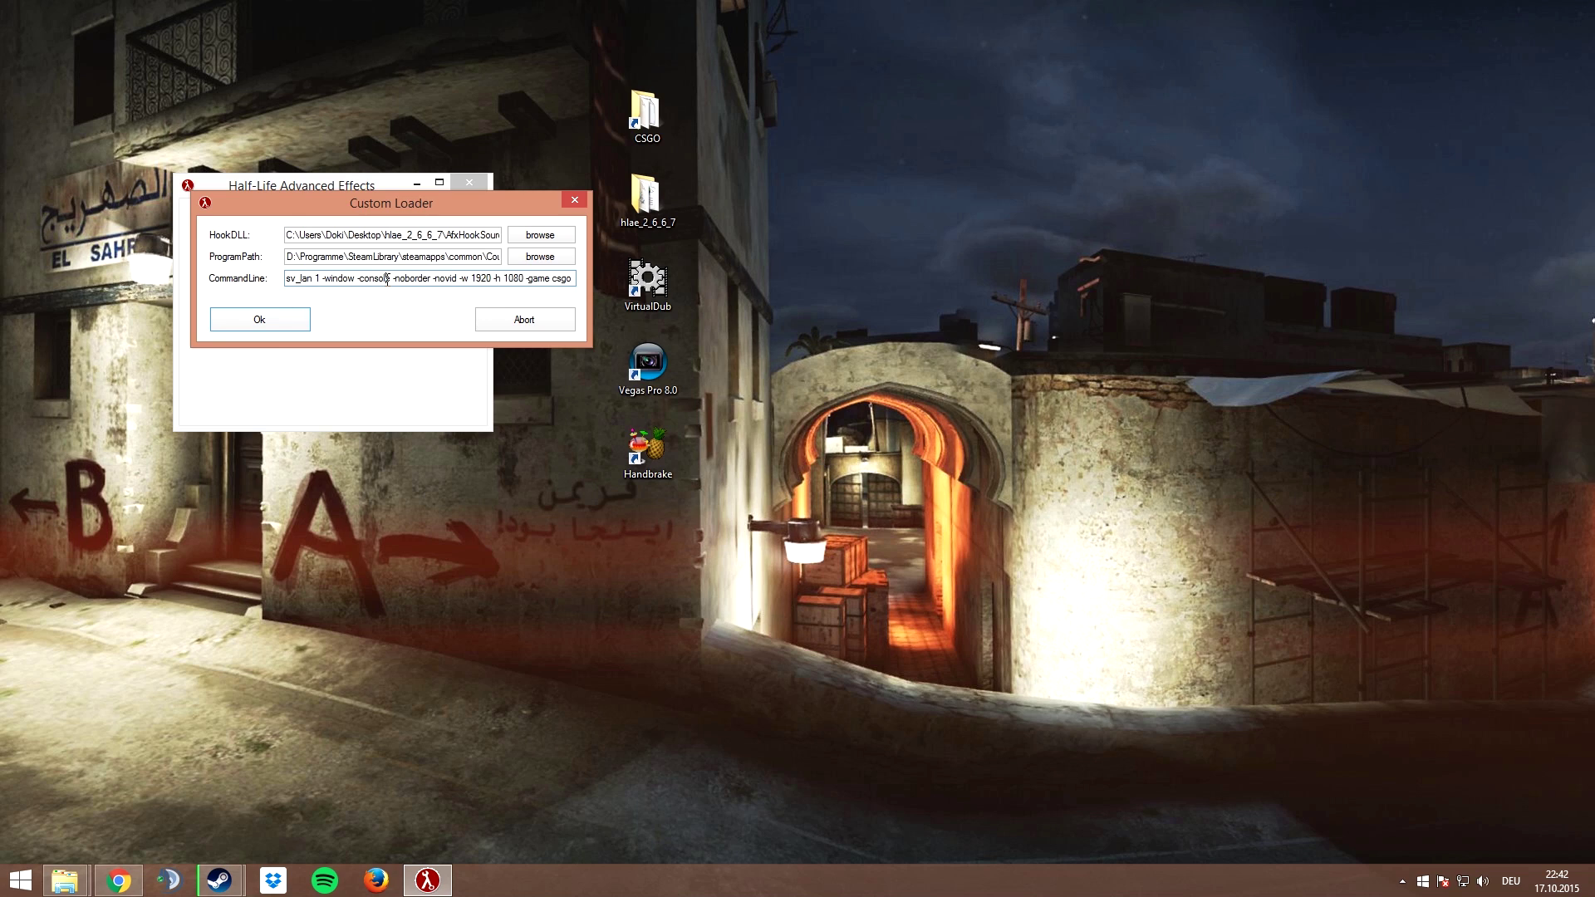
{"action": "left_click", "coordinate": [276, 321]}
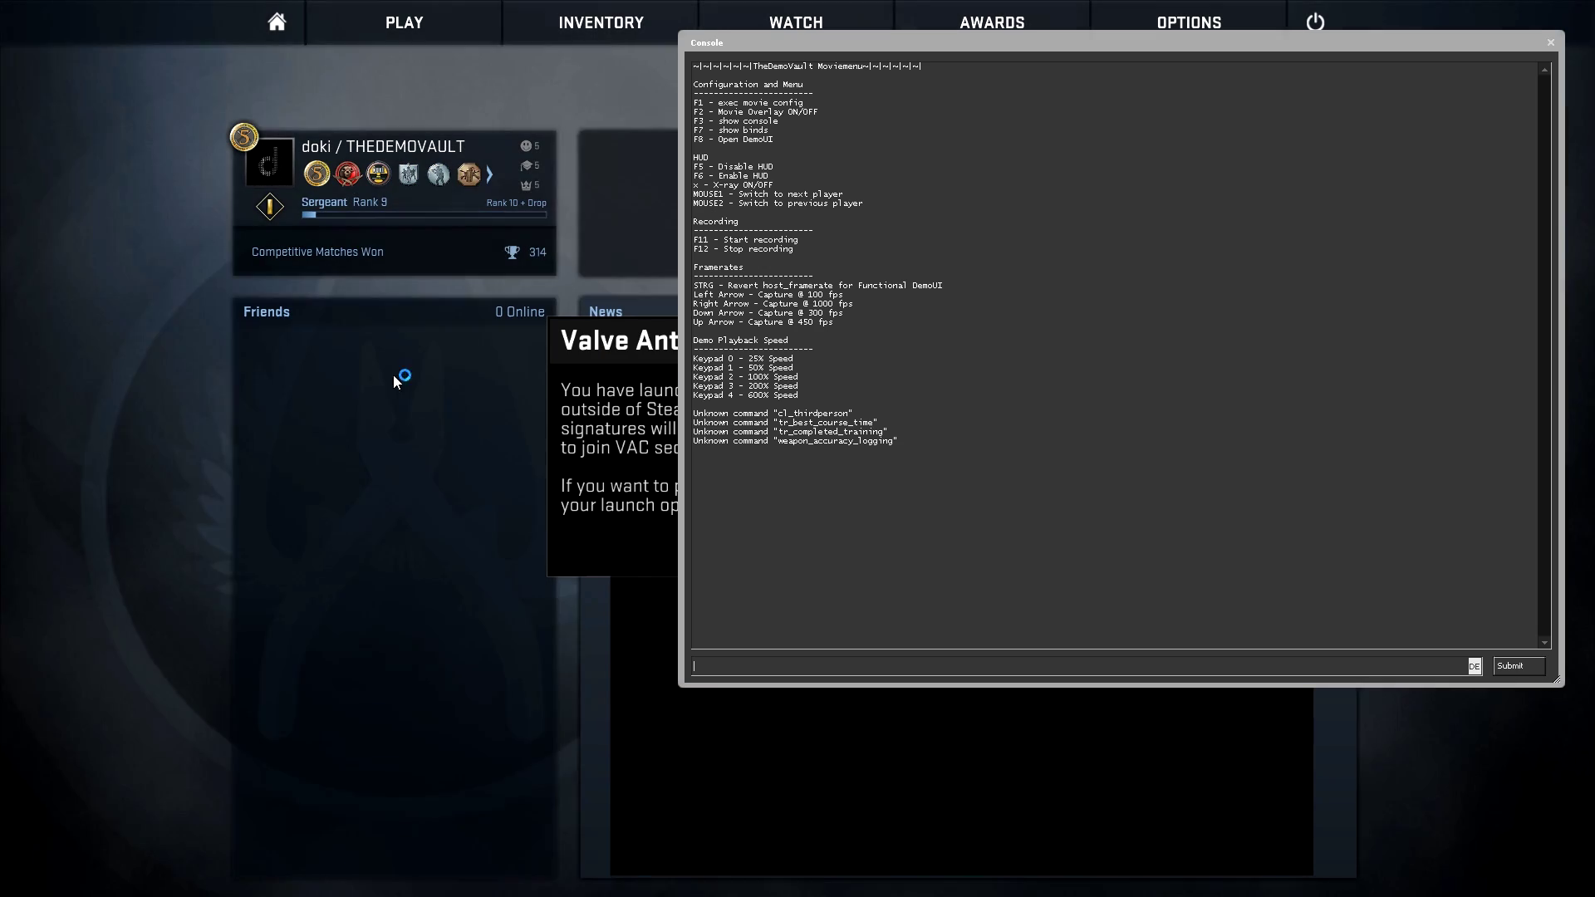
Step: Run exec autoexec in the console and dismiss the VAC insecure-mode notice
{"action": "type", "text": "ex"}
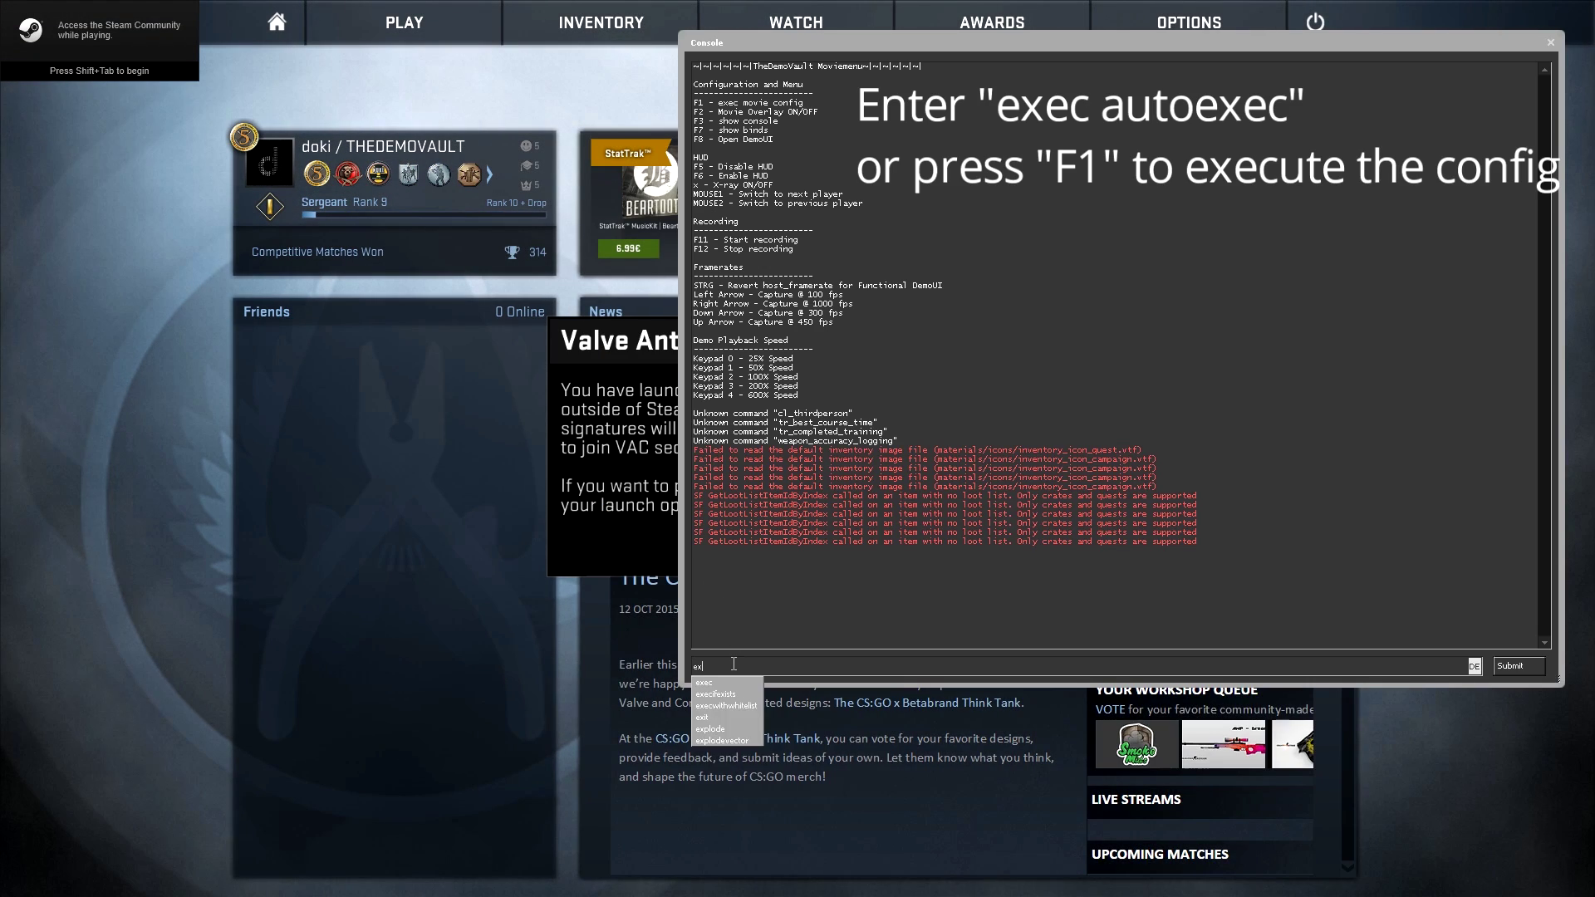
{"action": "type", "text": "ec autoexec"}
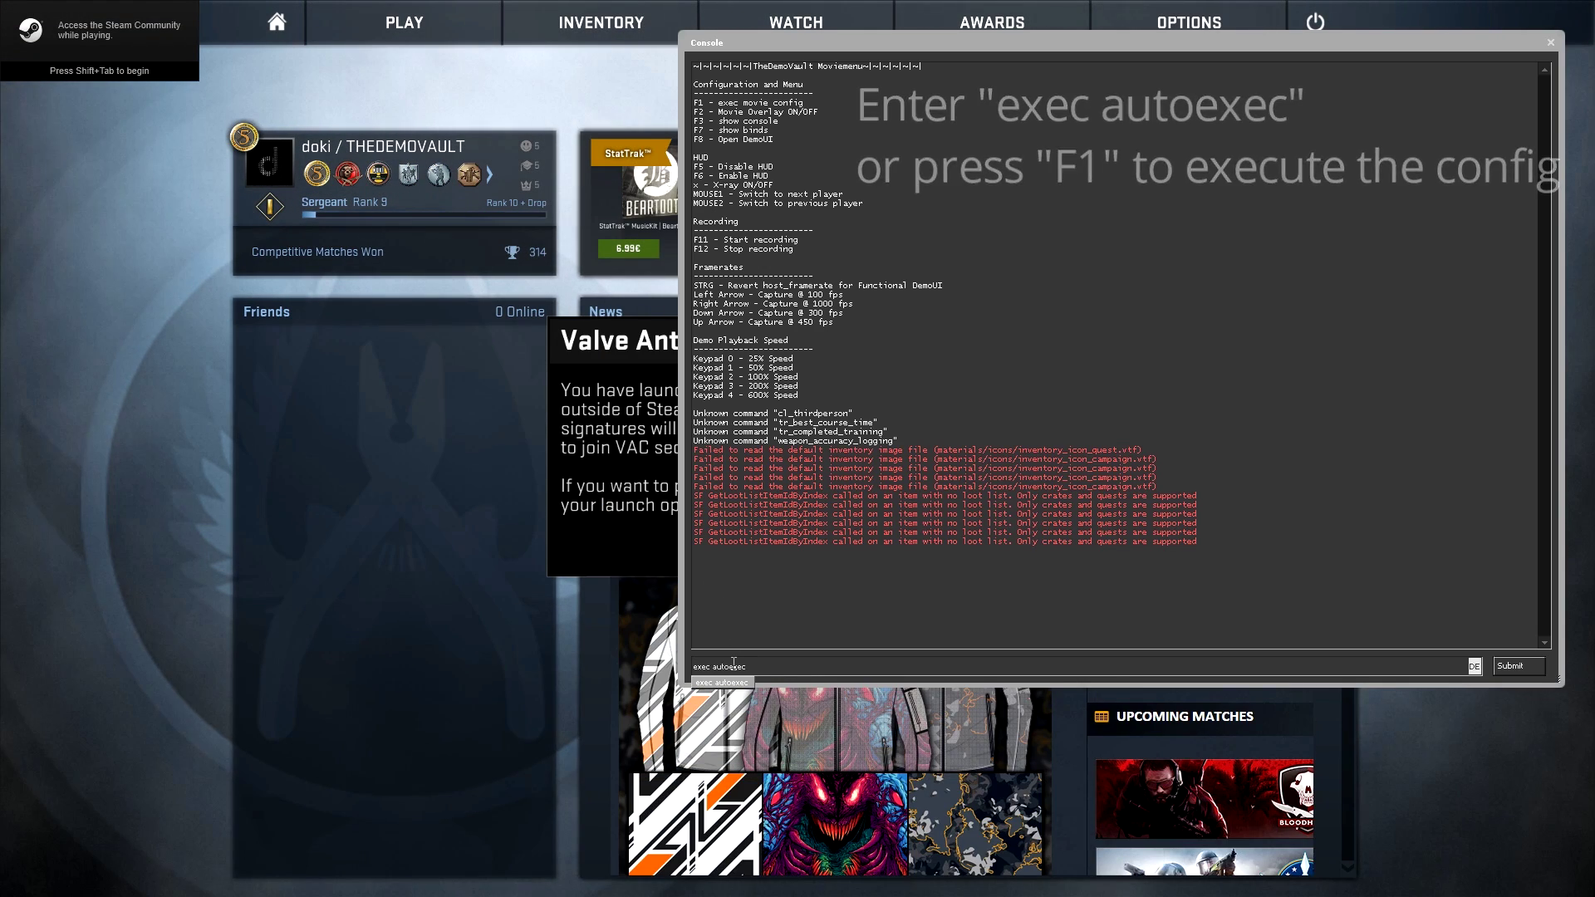
{"action": "key", "text": "Return"}
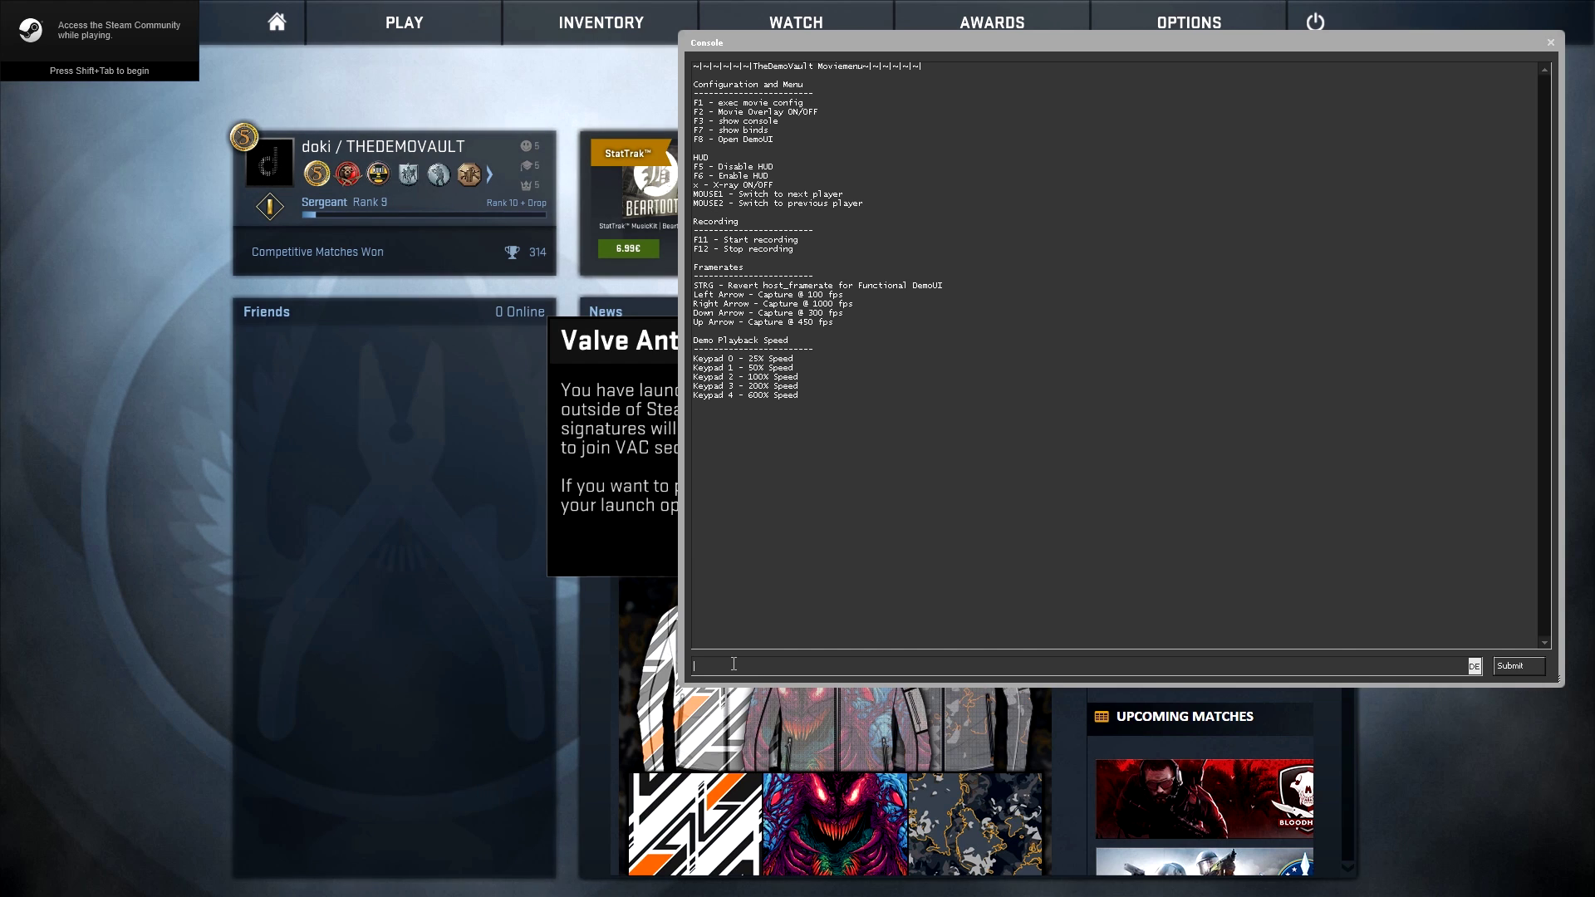
{"action": "key", "text": "Escape"}
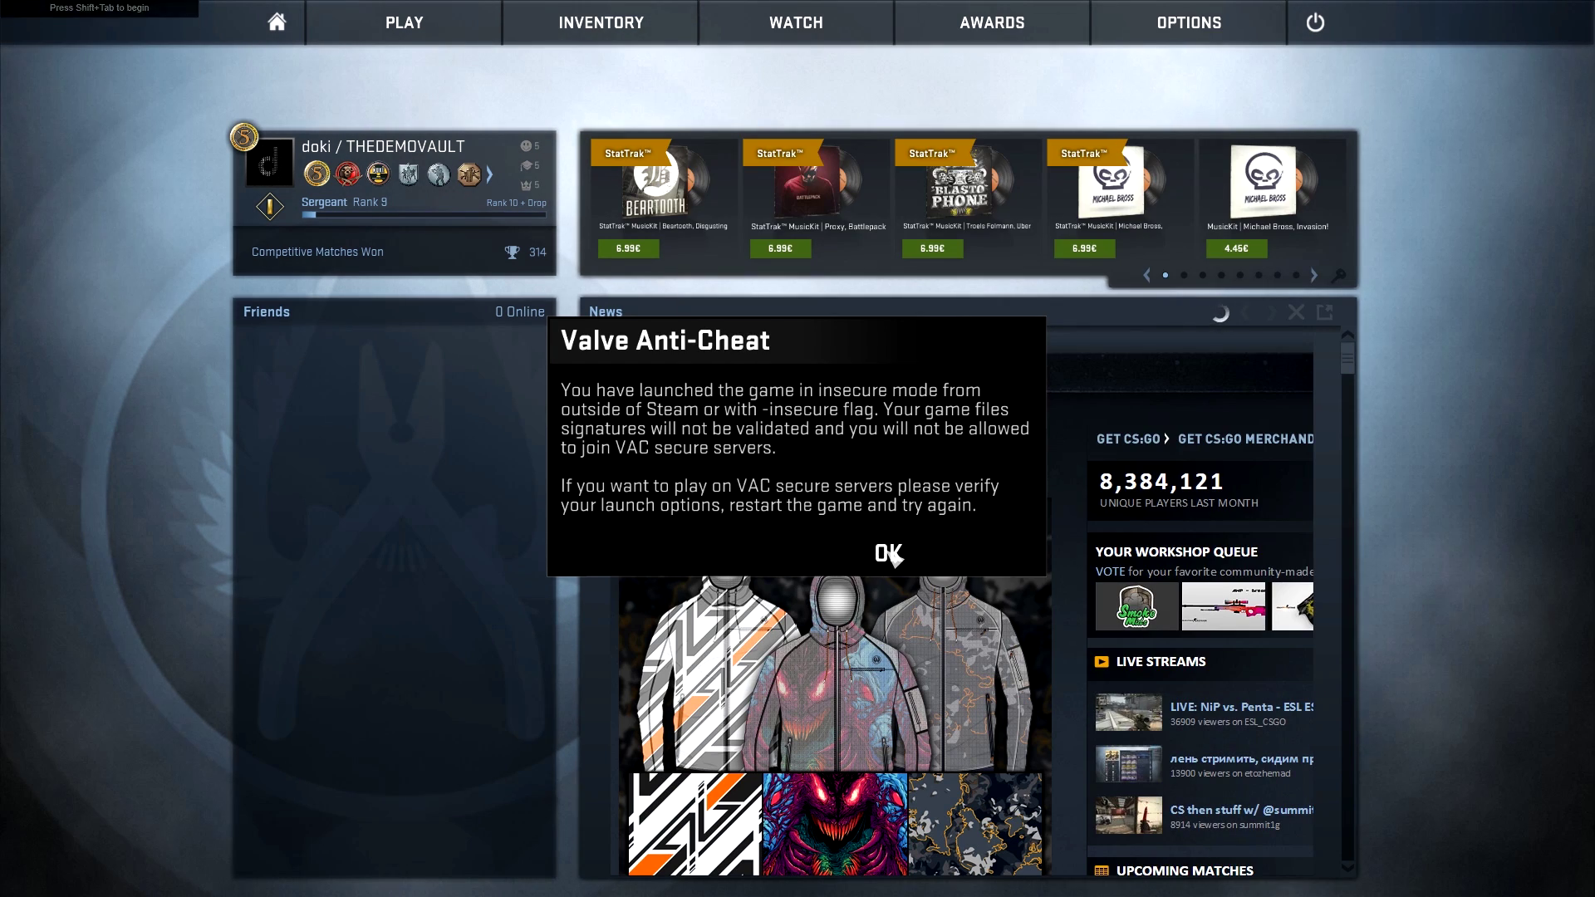
{"action": "left_click", "coordinate": [889, 553]}
{"action": "left_click", "coordinate": [630, 27]}
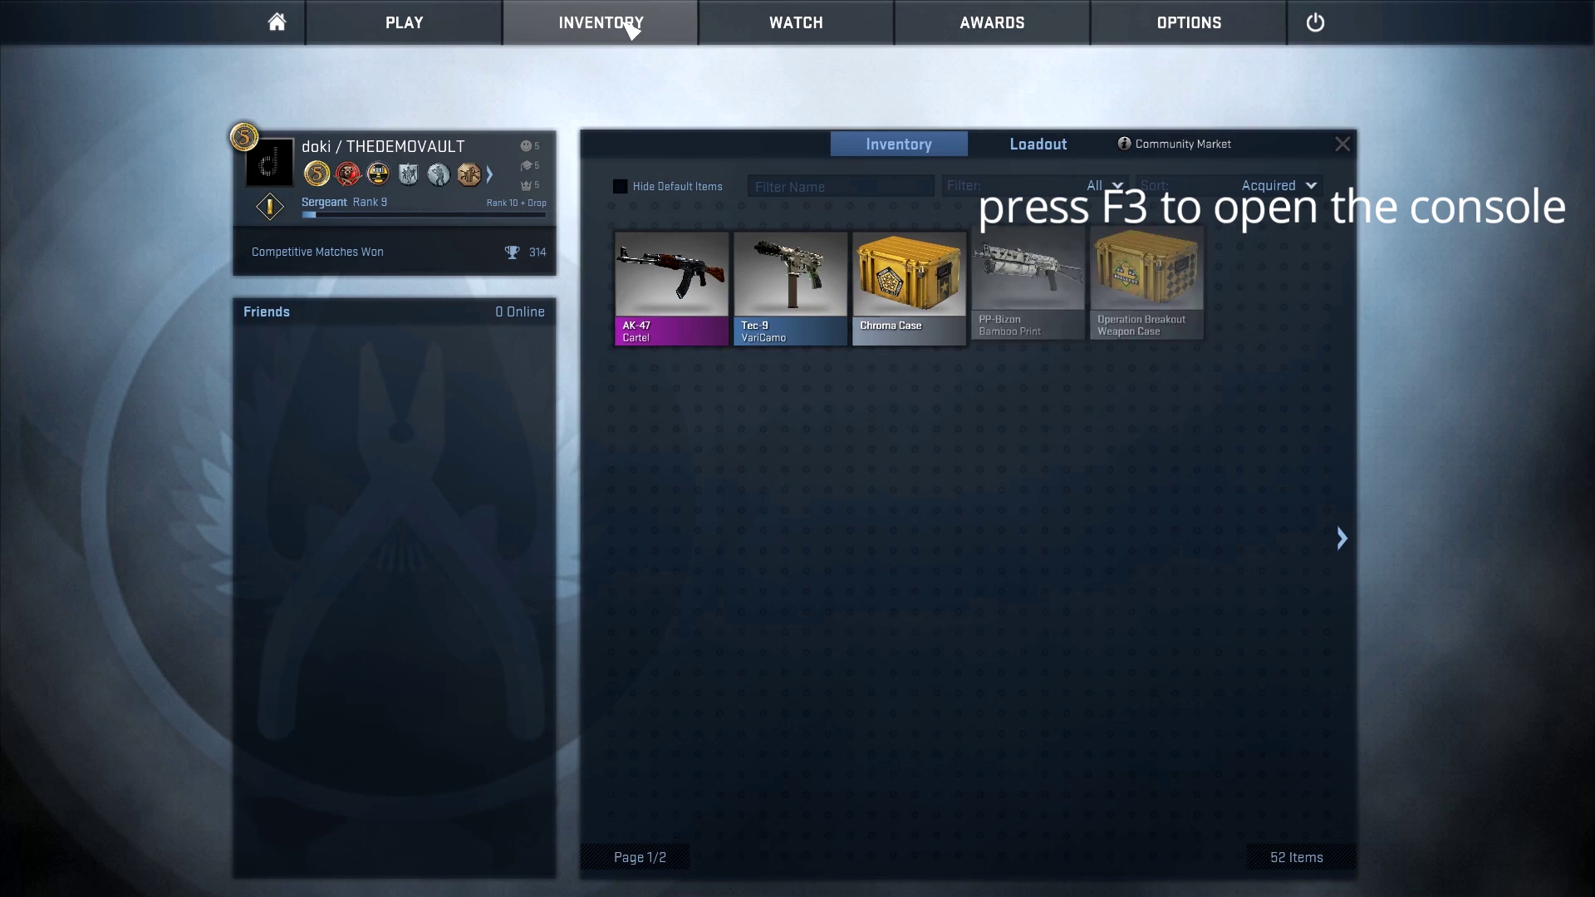
Step: Enter demoui in the console to bring up the Demo Playback window
{"action": "key", "text": "F3"}
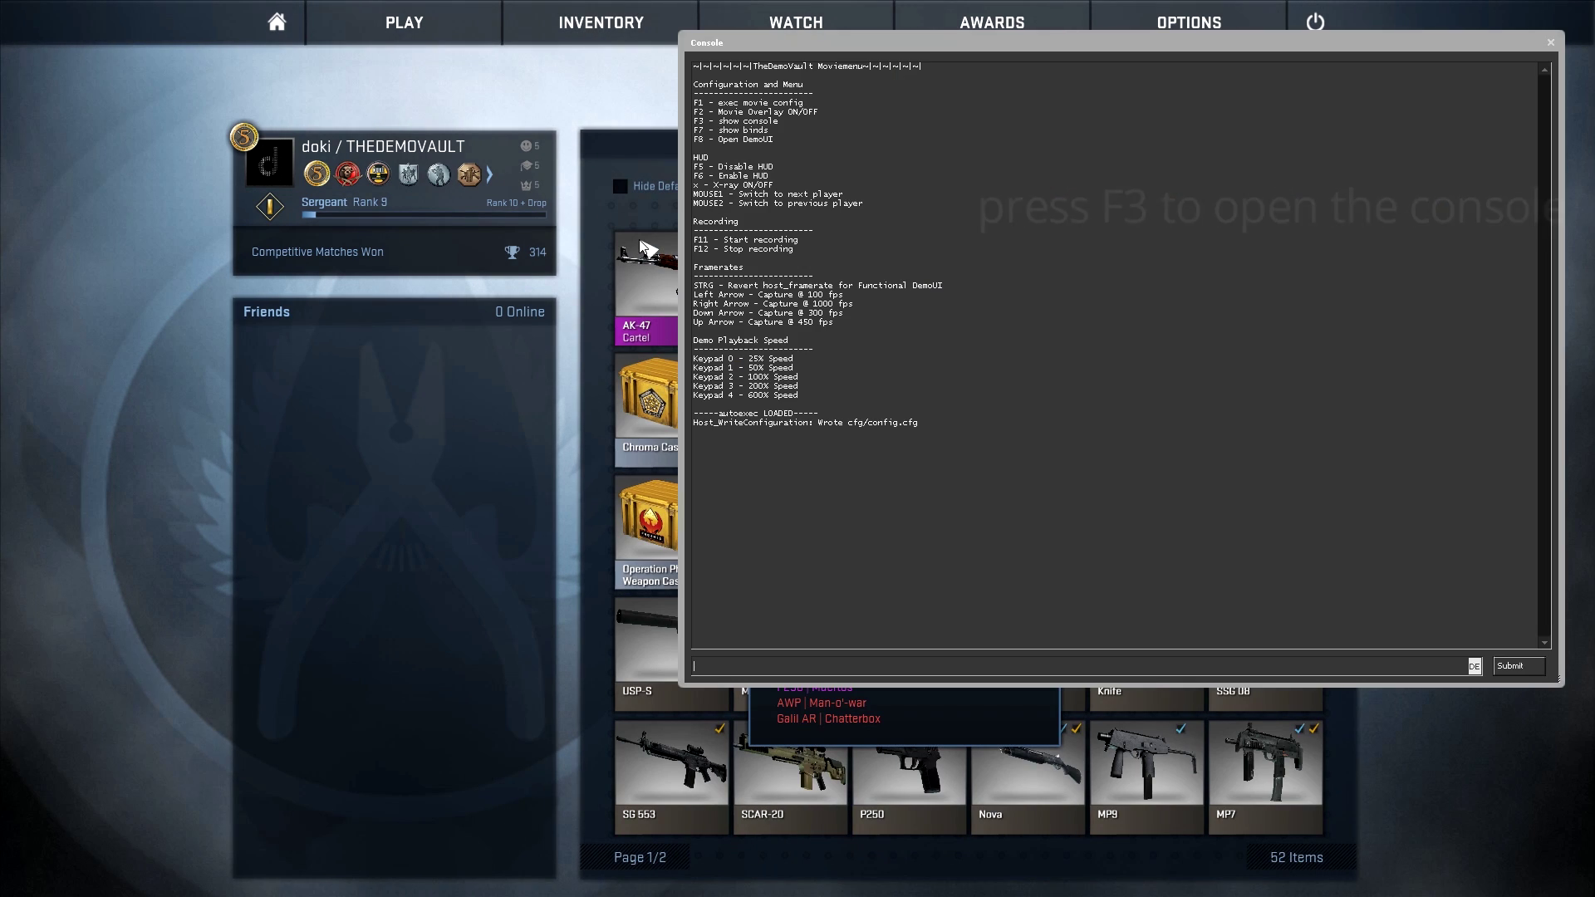
{"action": "type", "text": "denoui"}
{"action": "key", "text": "Return"}
{"action": "type", "text": "demoui"}
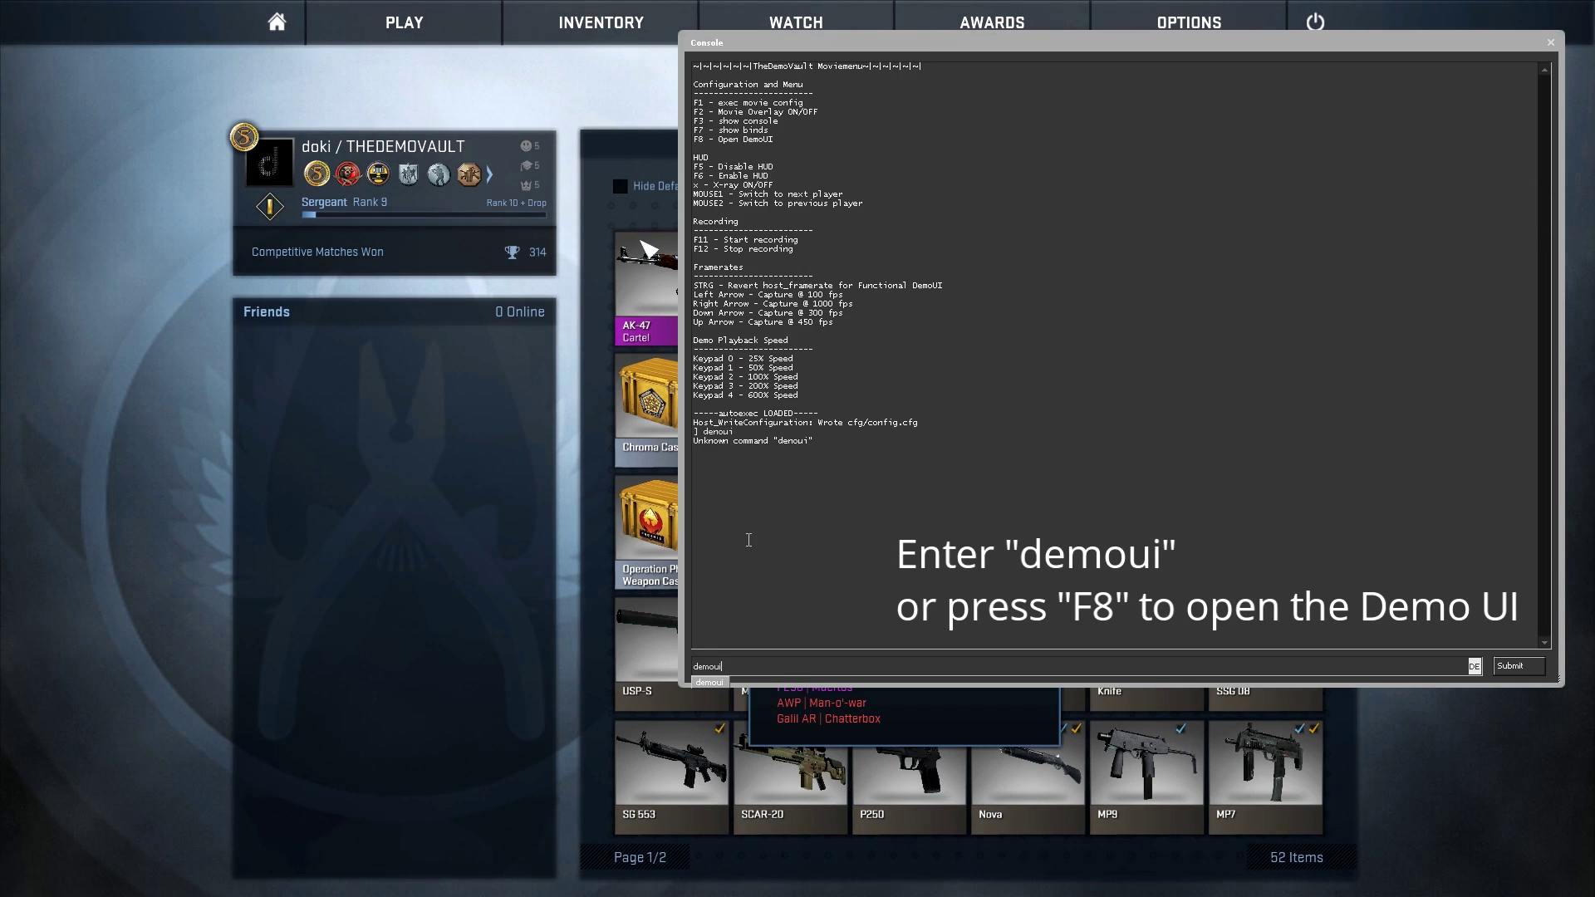
{"action": "key", "text": "Return"}
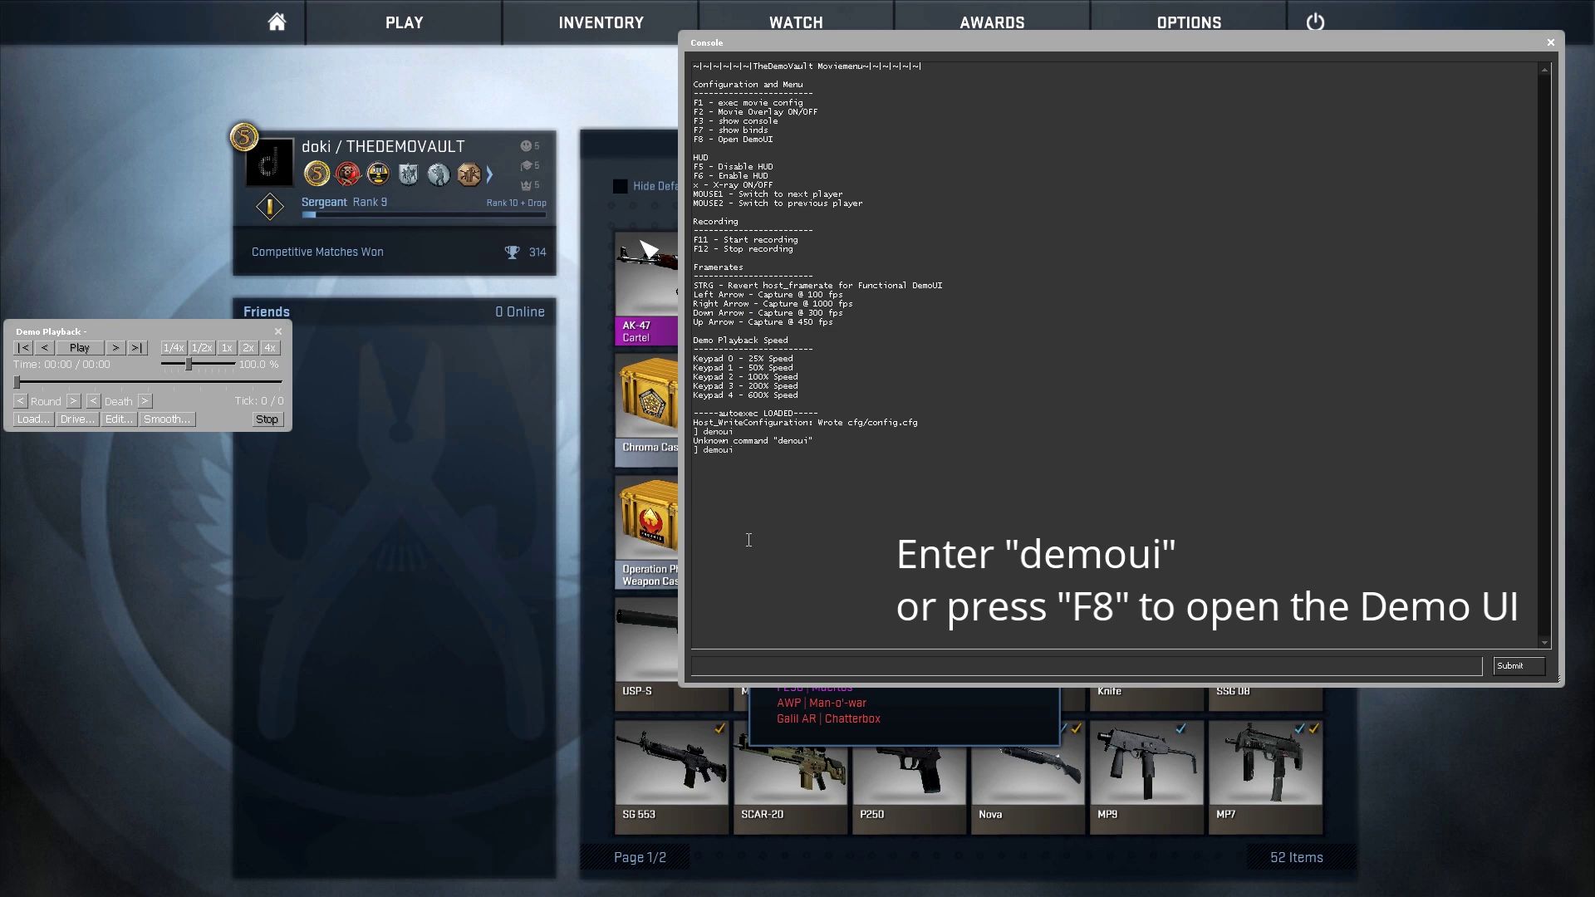
Step: Load the GuardiaN vs NaVi match demo and scrub the timeline to round 8
{"action": "left_click", "coordinate": [34, 419]}
{"action": "double_click", "coordinate": [601, 439]}
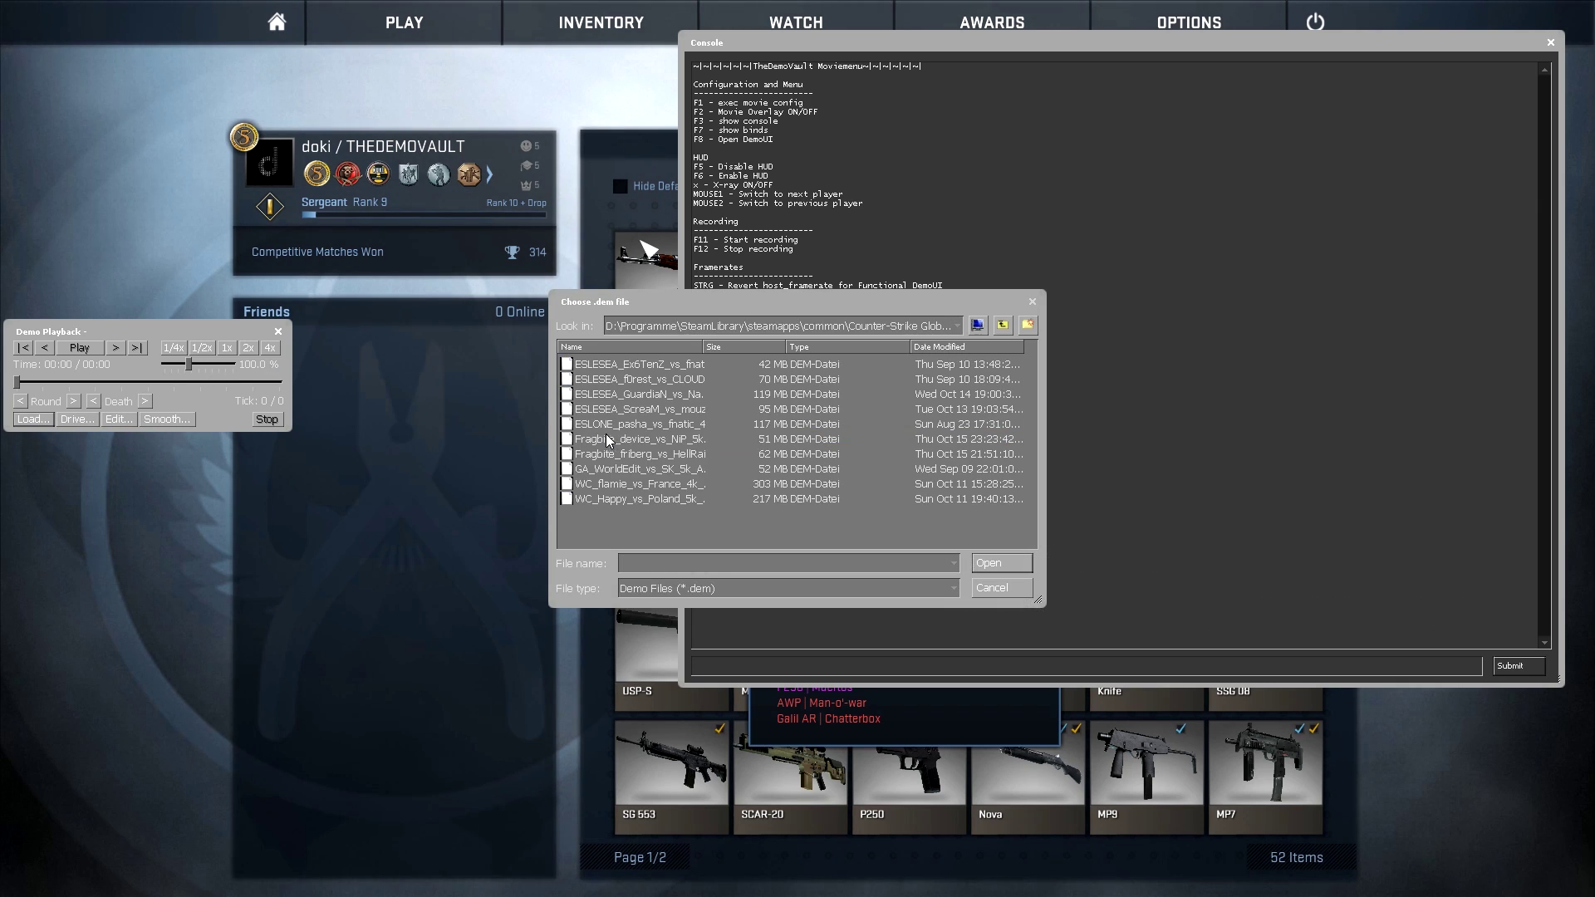
{"action": "double_click", "coordinate": [673, 395]}
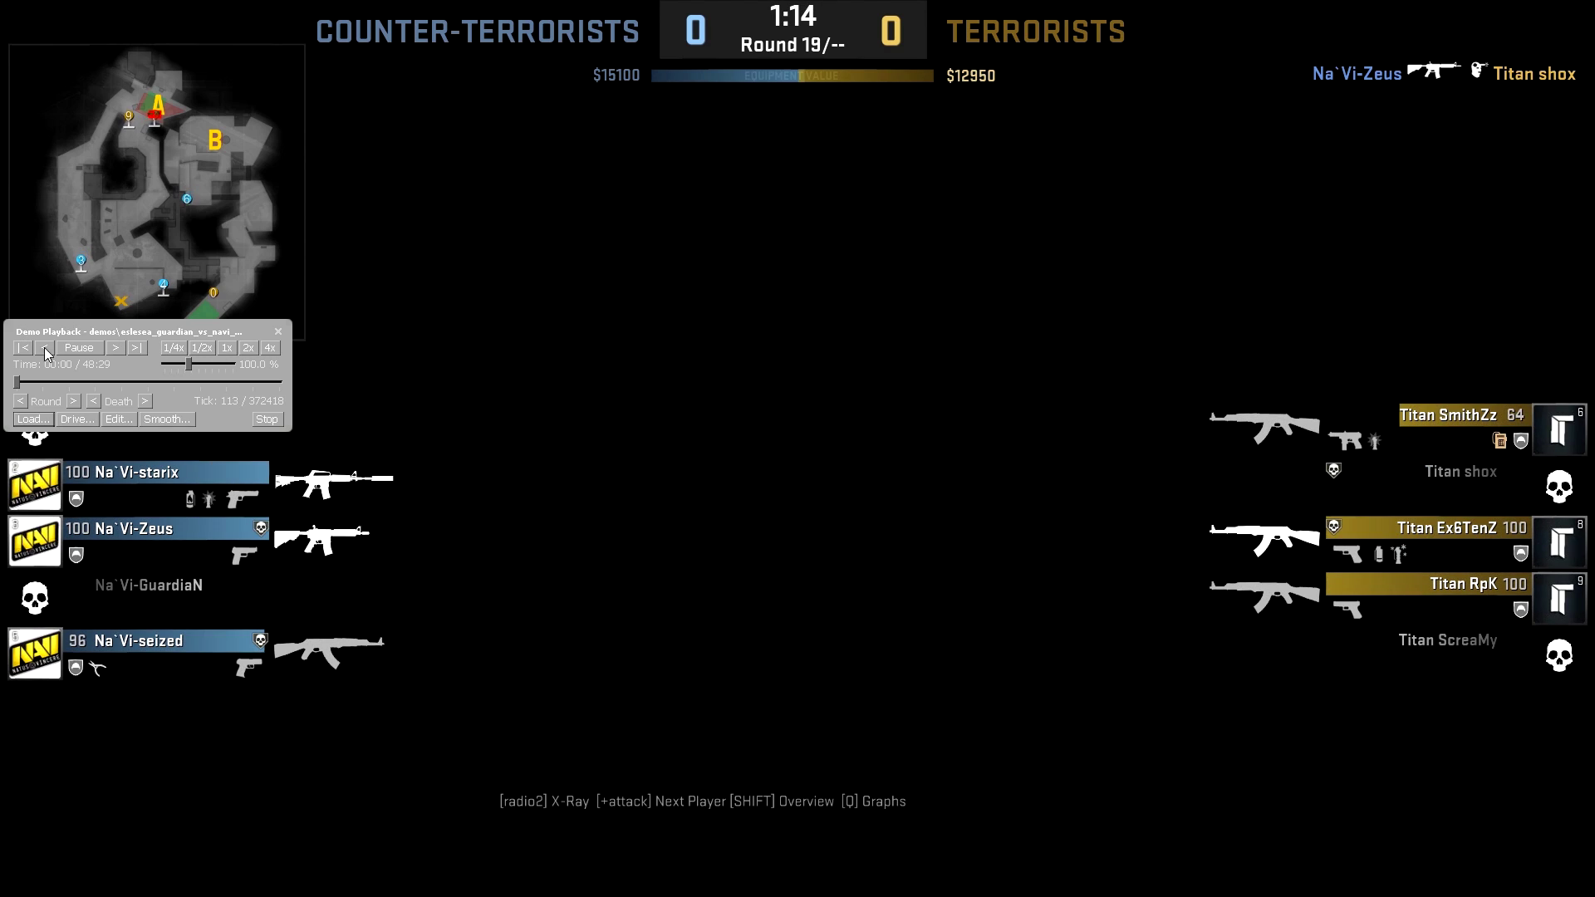
{"action": "left_click_drag", "start_coordinate": [17, 381], "coordinate": [186, 380]}
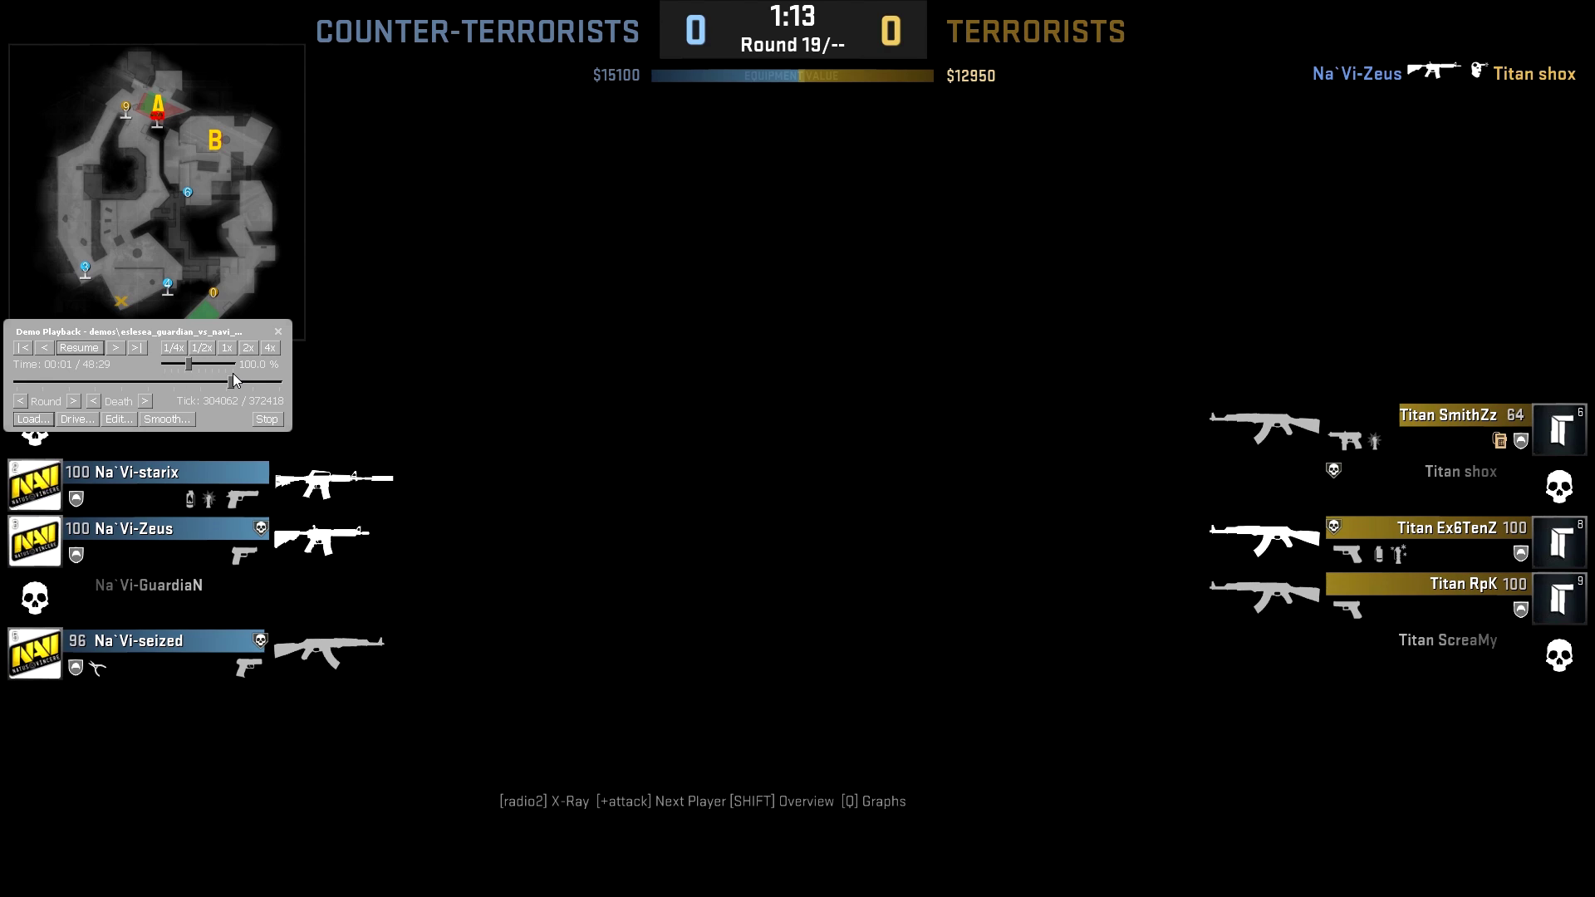
{"action": "left_click_drag", "start_coordinate": [233, 374], "coordinate": [232, 374]}
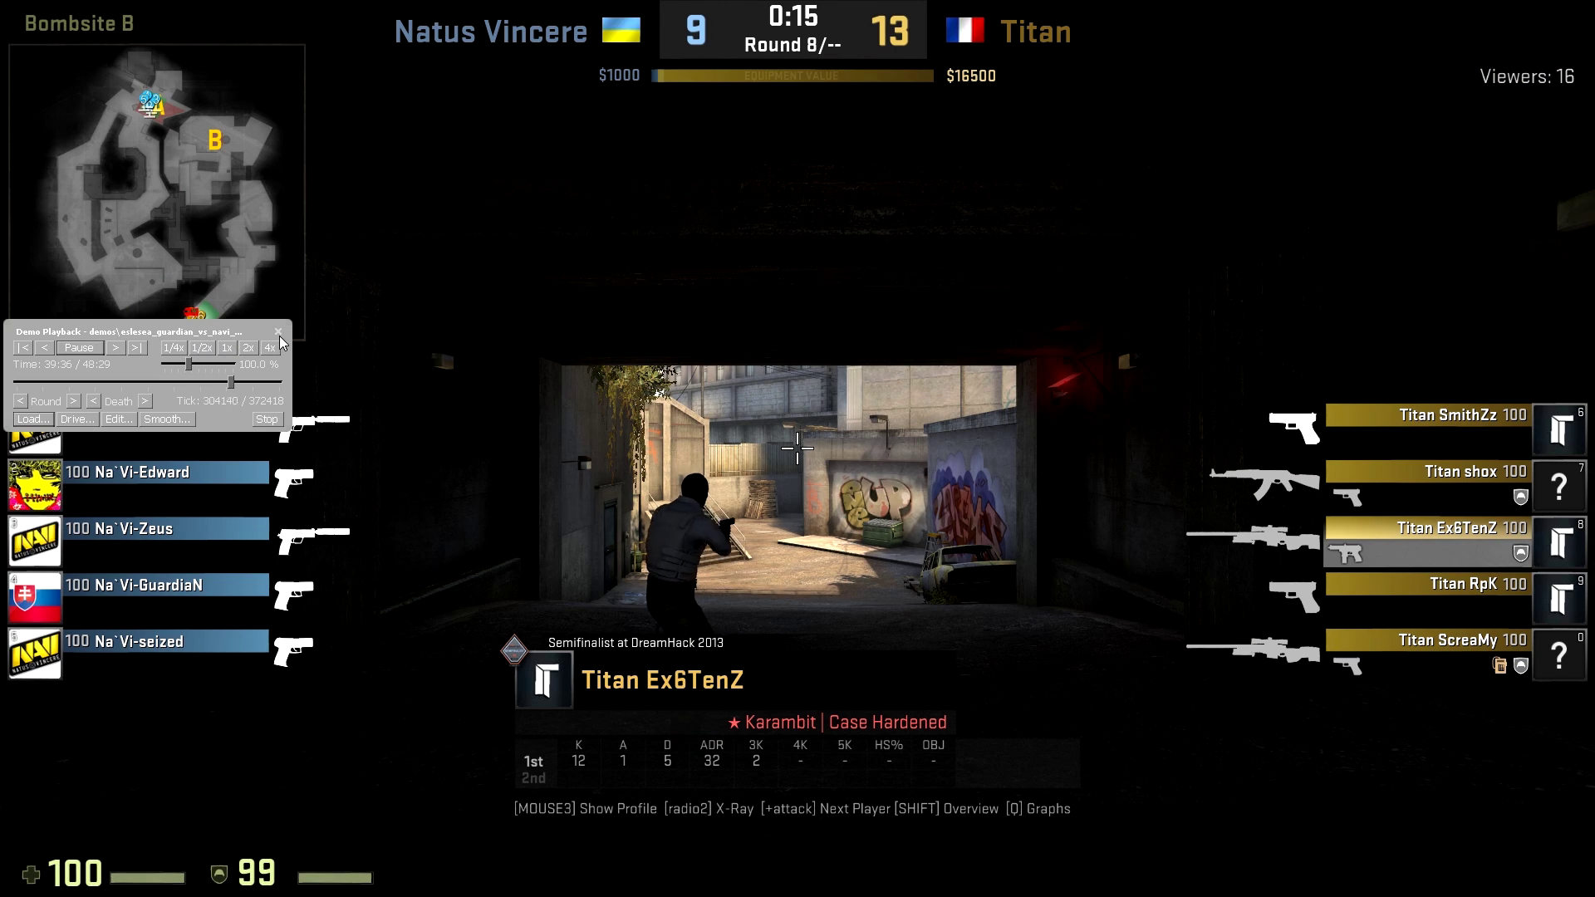
Step: Hide the demo controls, spectate another Na`Vi player, and hide the HUD
{"action": "key", "text": "shift+F2"}
{"action": "key", "text": "4"}
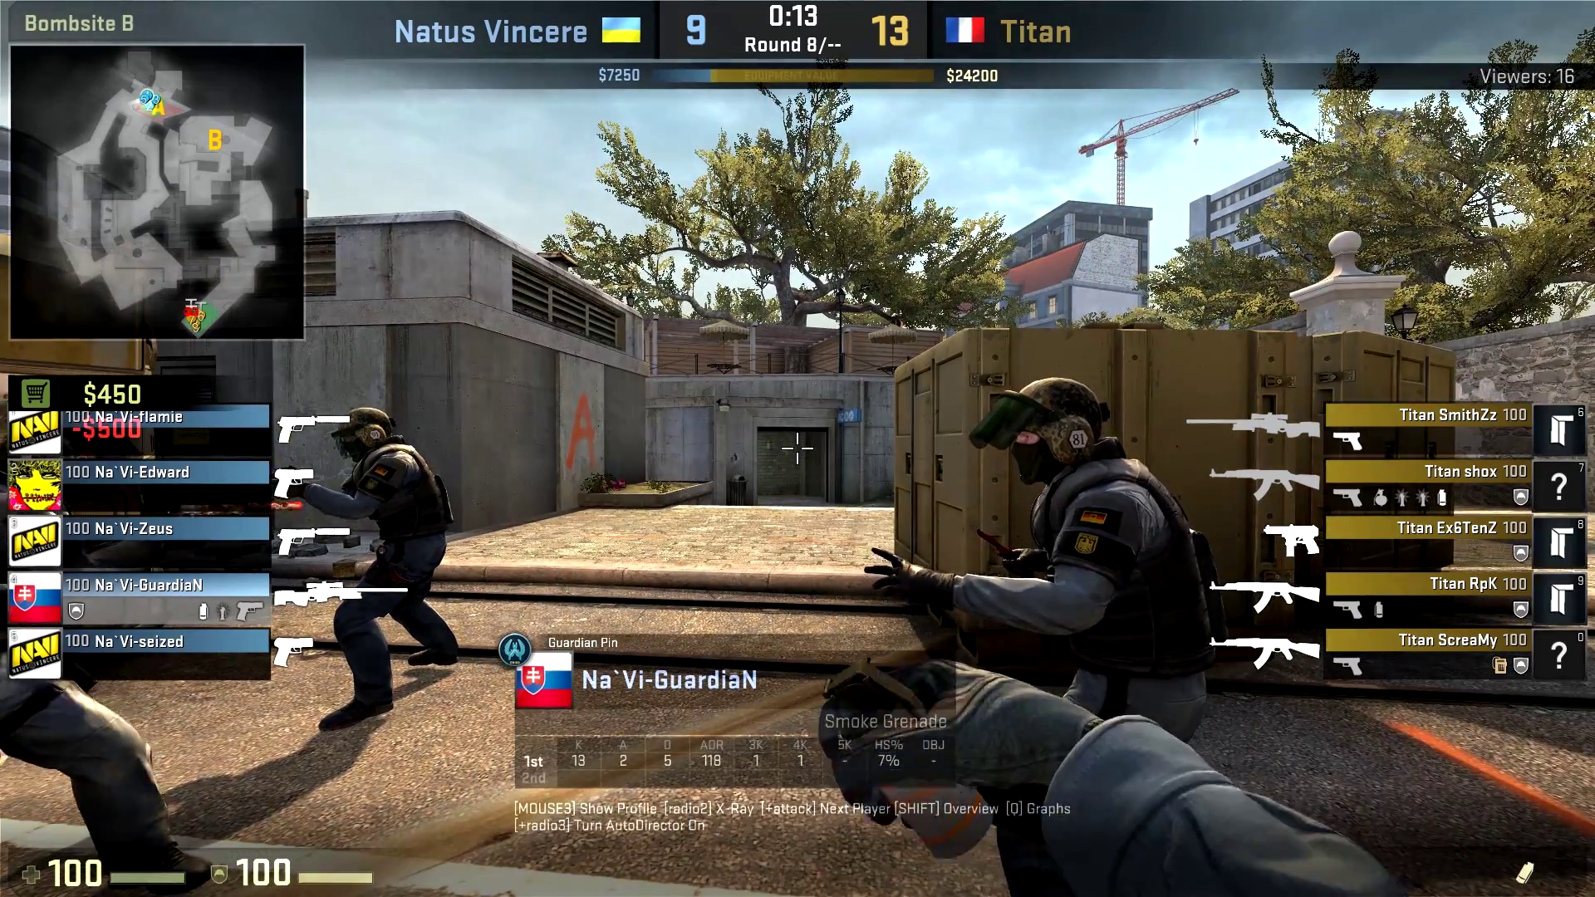
{"action": "key", "text": "F3"}
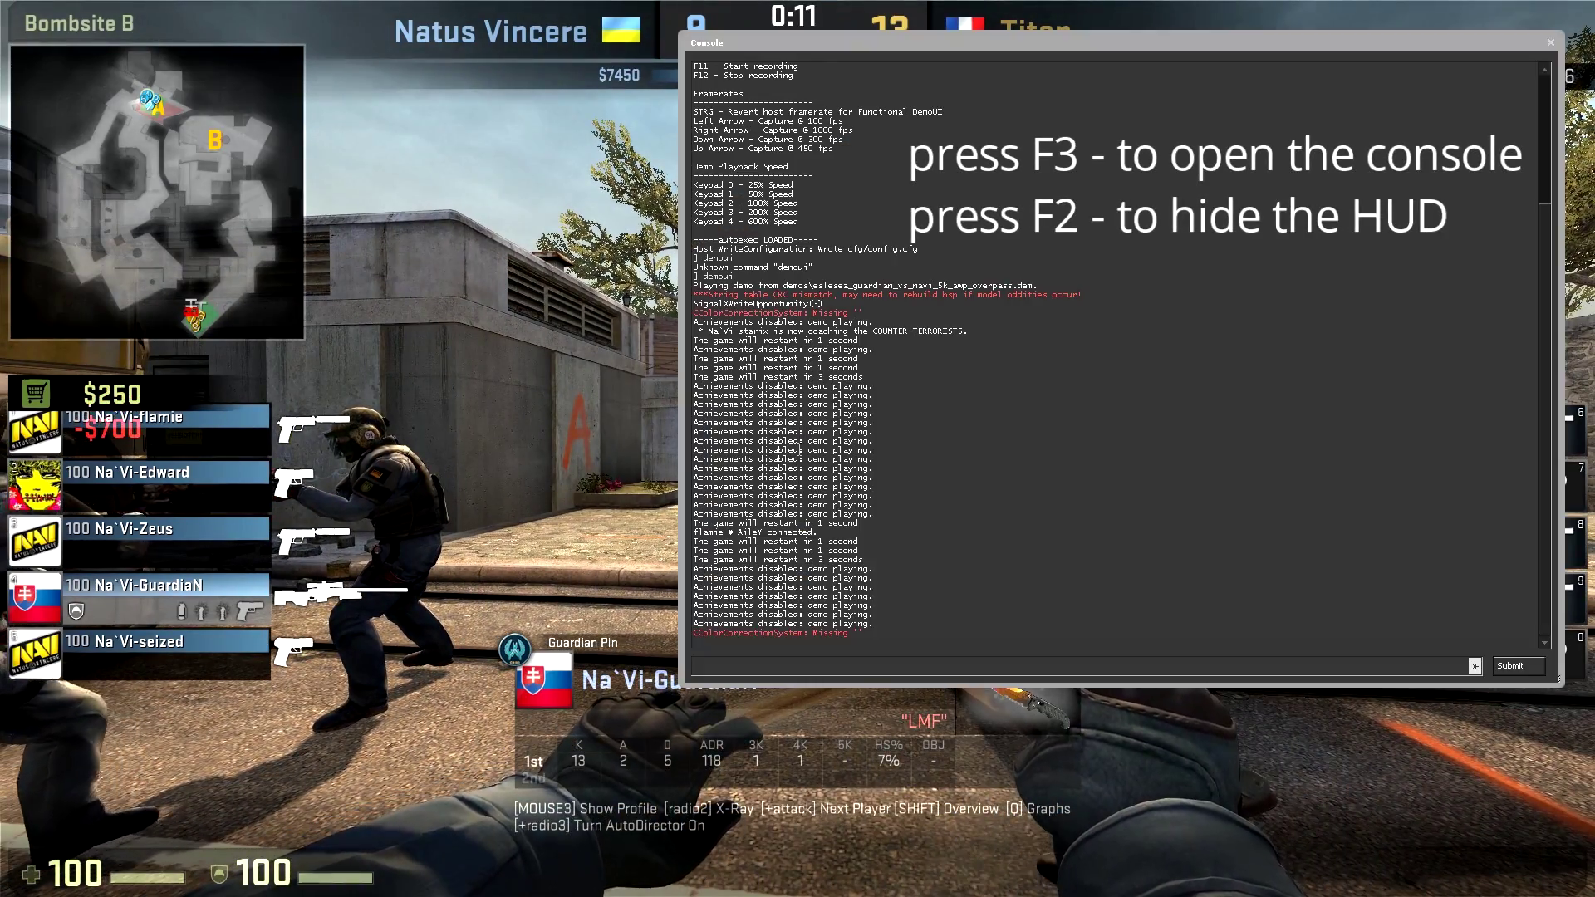
{"action": "key", "text": "F2"}
Step: Set host_framerate 300, host_timescale 0 and mirv_snd_timescale 1 in the console
{"action": "type", "text": "h"}
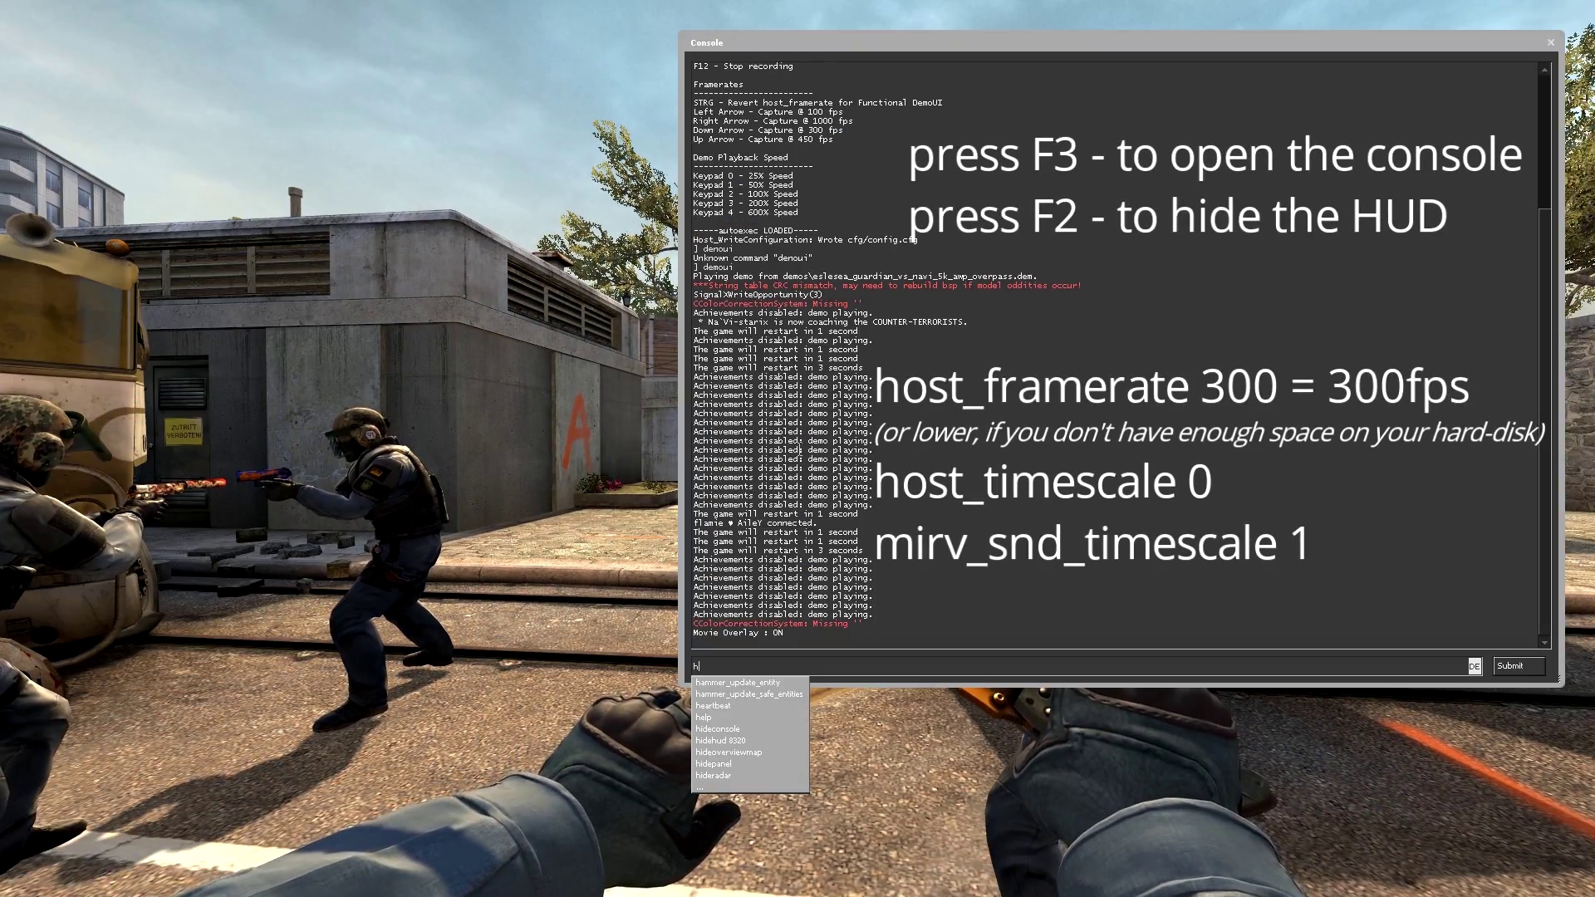
{"action": "type", "text": "ost_framerate"}
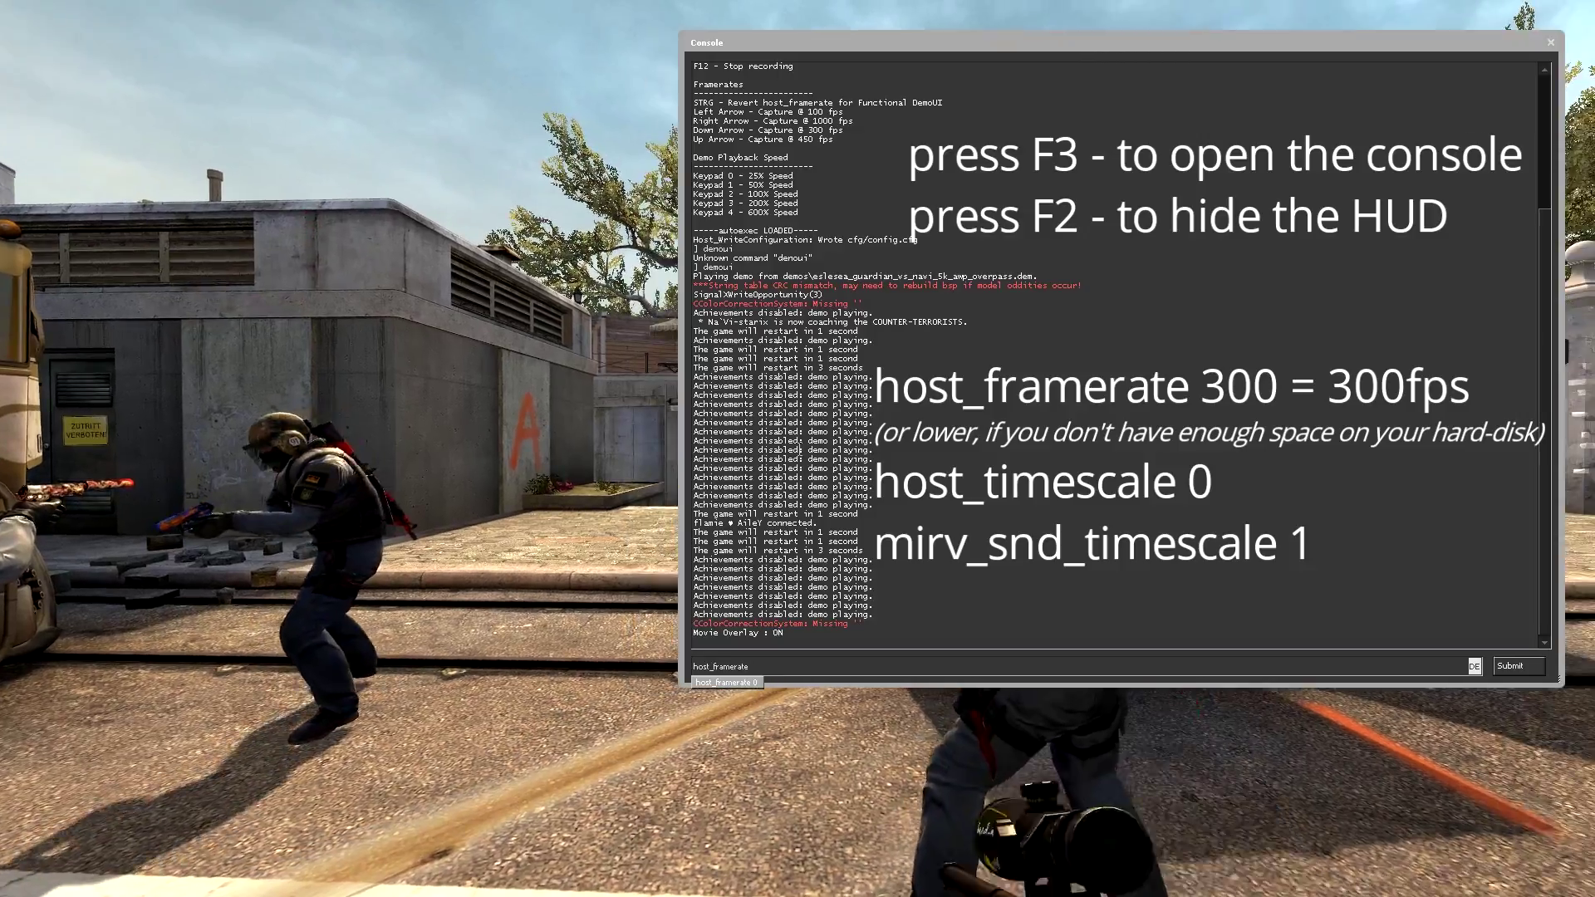
{"action": "type", "text": " 300"}
{"action": "key", "text": "Return"}
{"action": "type", "text": "h"}
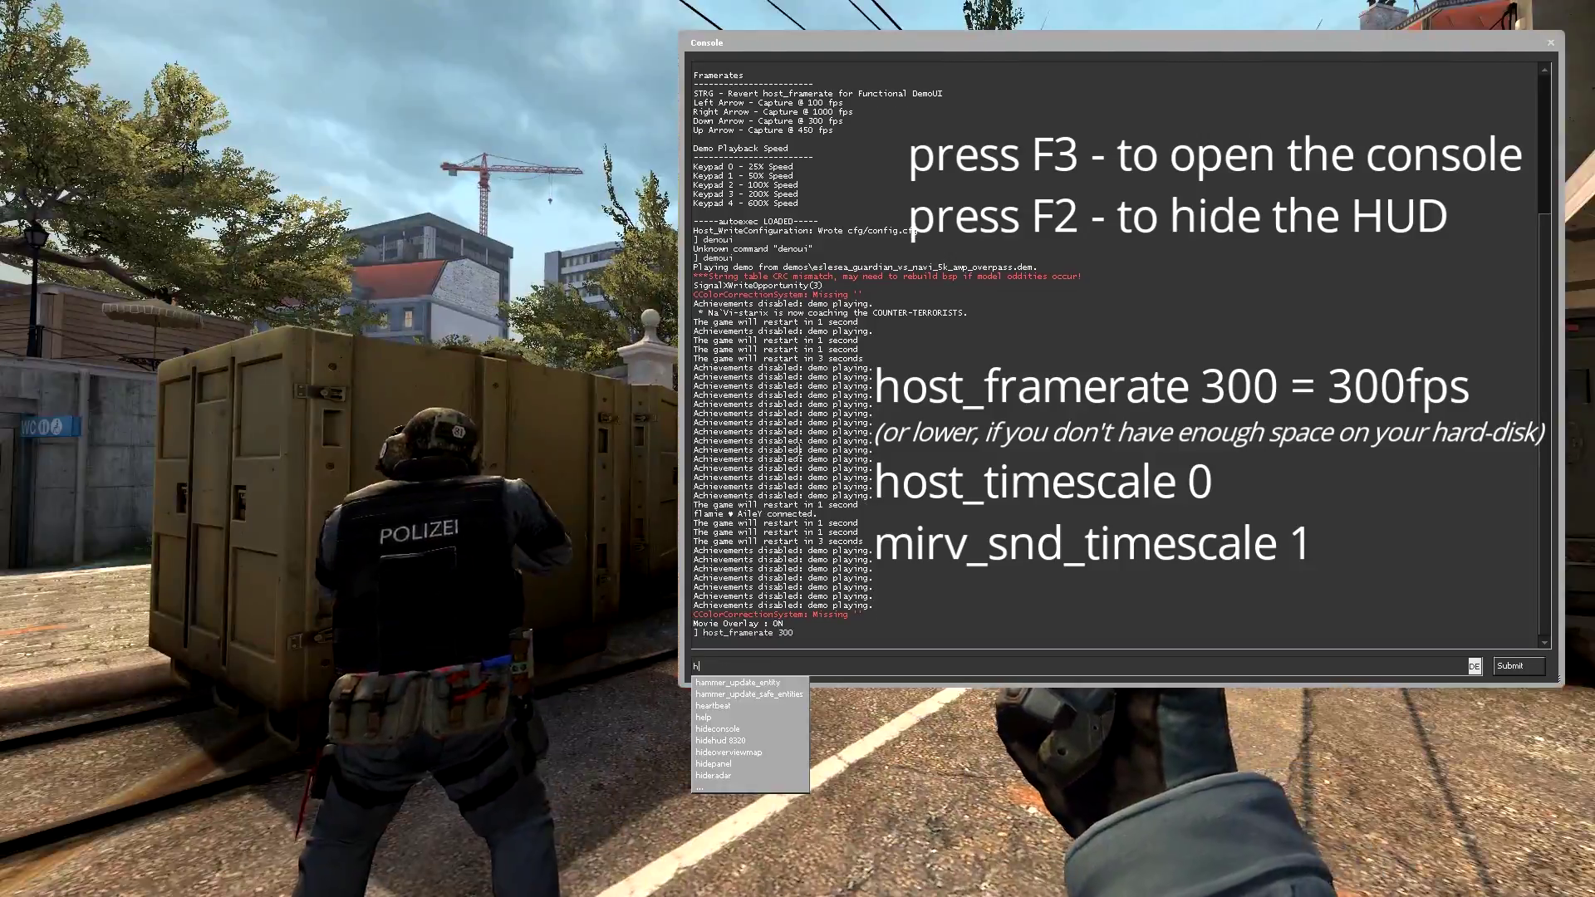
{"action": "type", "text": "ost_timescale 0"}
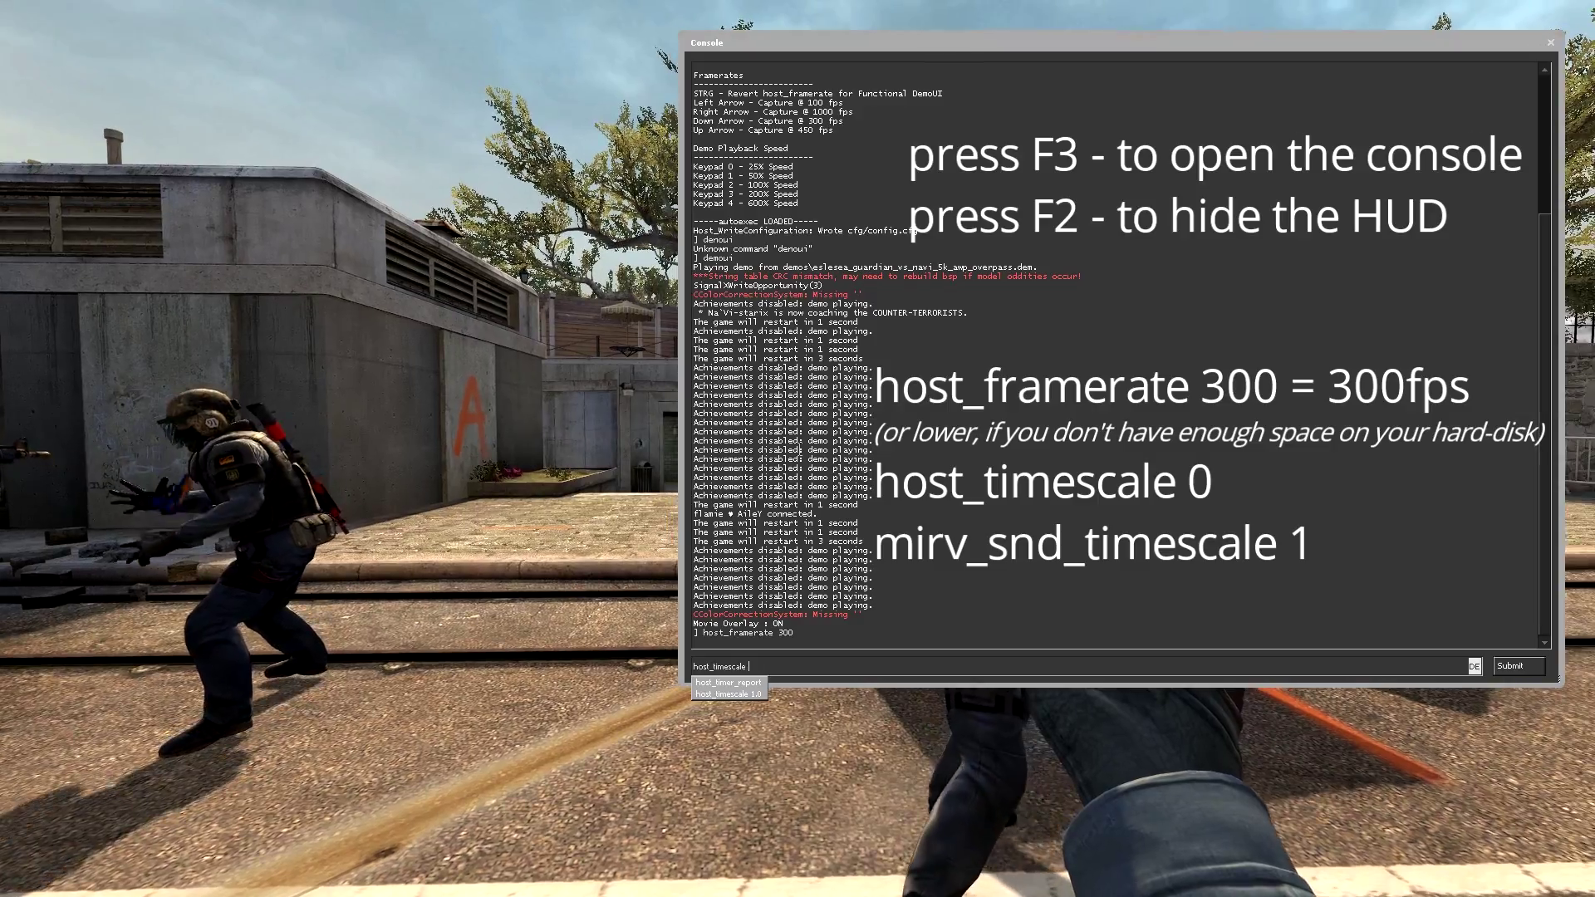
{"action": "key", "text": "Return"}
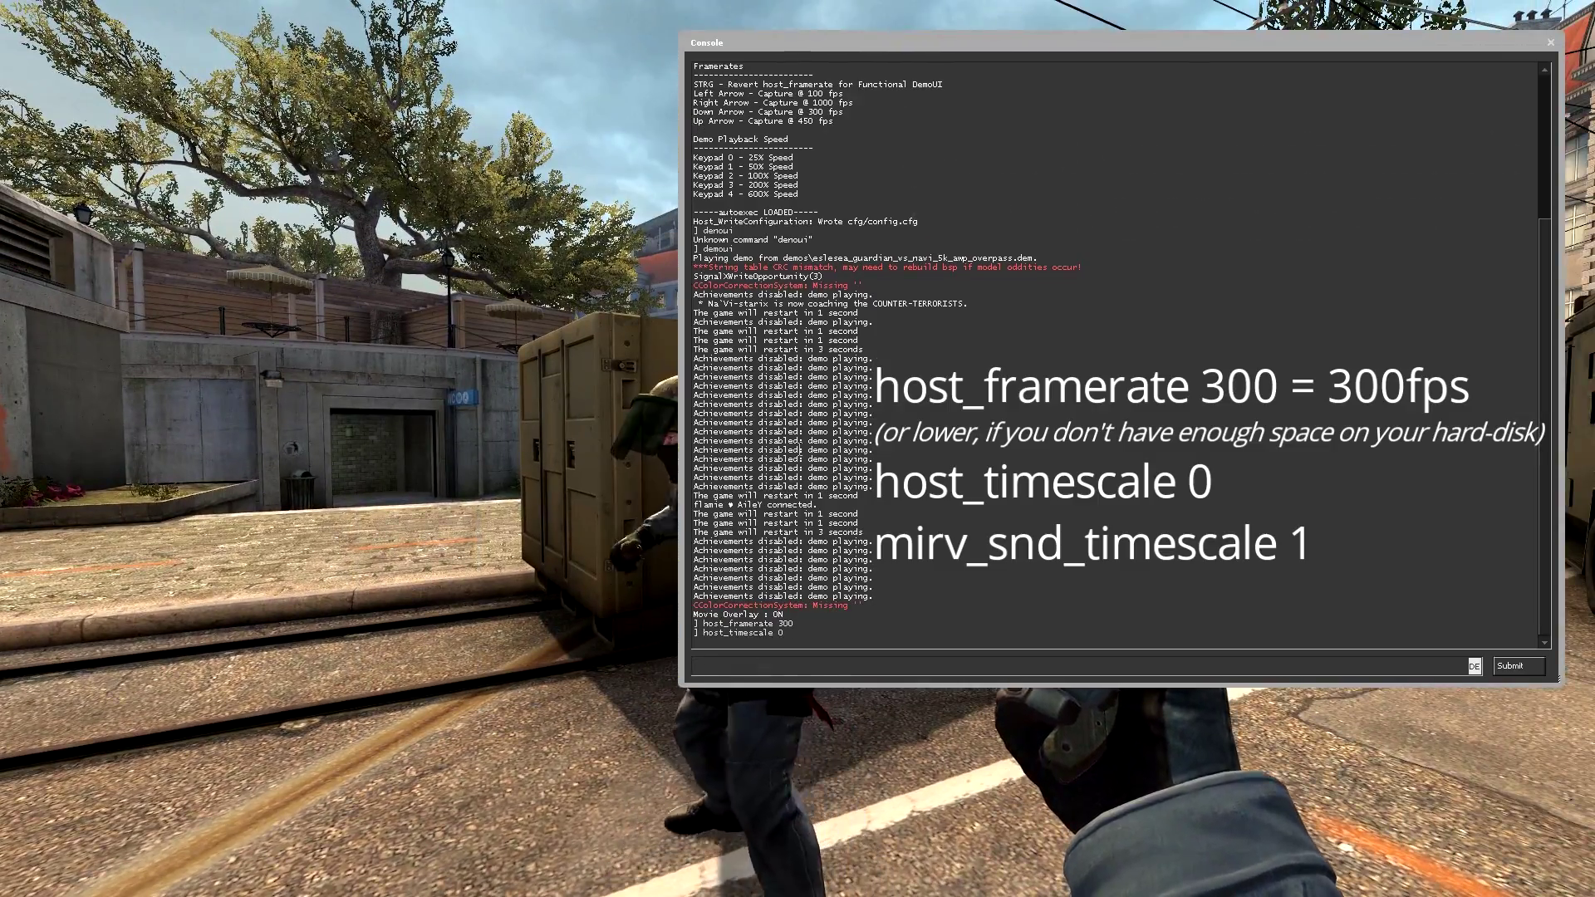
{"action": "type", "text": "mirv_streams"}
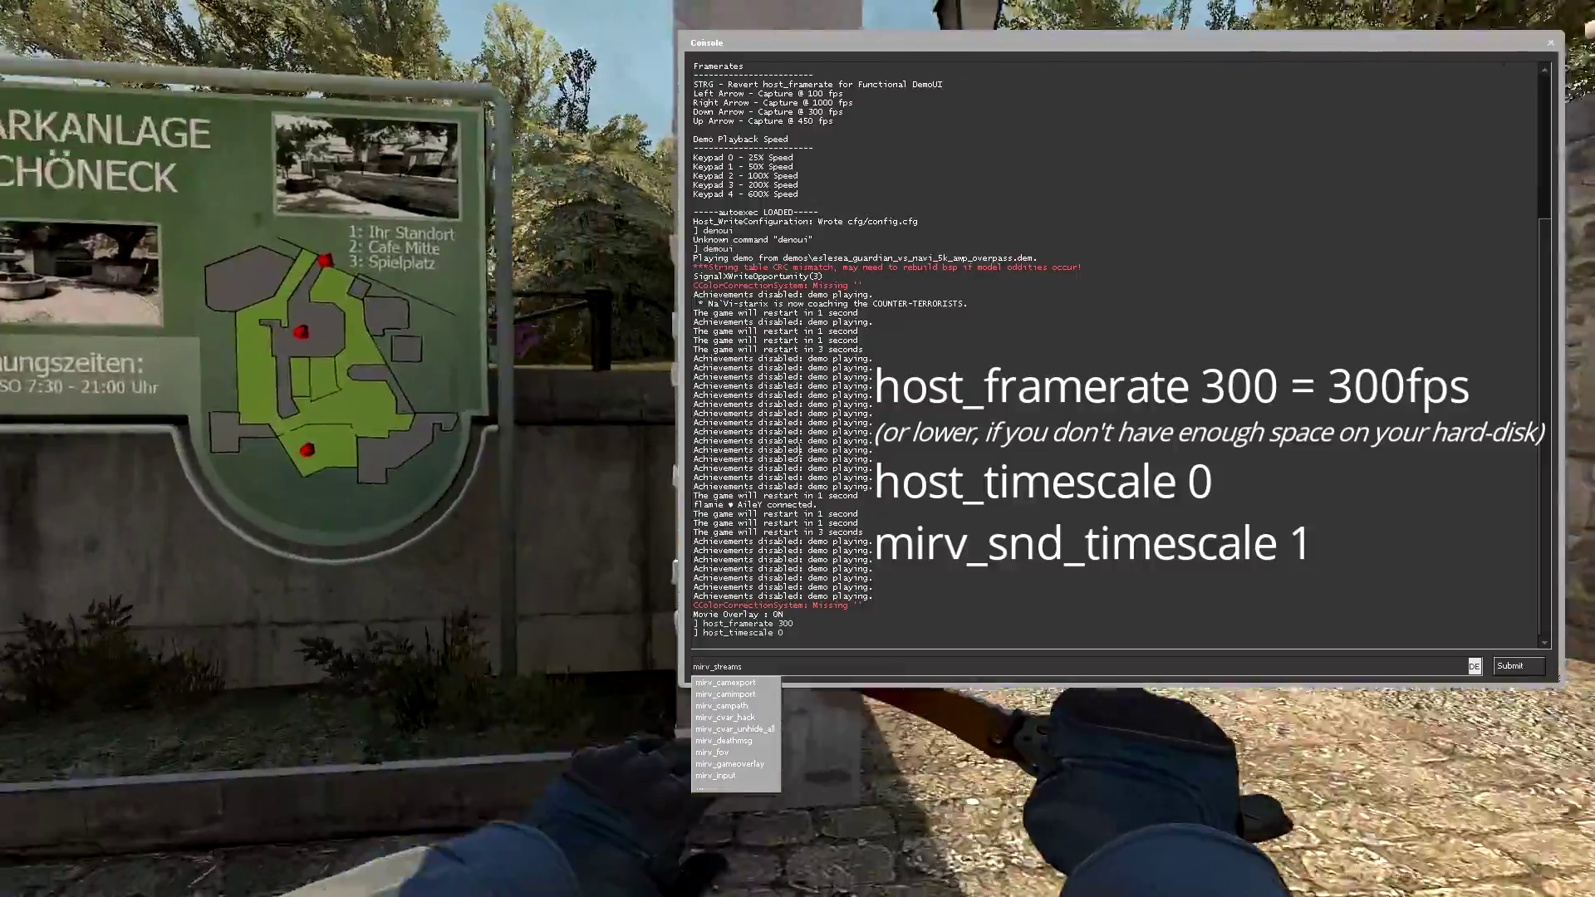
{"action": "key", "text": "BackSpace"}
{"action": "key", "text": "BackSpace"}
{"action": "key", "text": "BackSpace"}
{"action": "key", "text": "BackSpace"}
{"action": "key", "text": "BackSpace"}
{"action": "key", "text": "BackSpace"}
{"action": "key", "text": "BackSpace"}
{"action": "type", "text": "nd_timescale 1"}
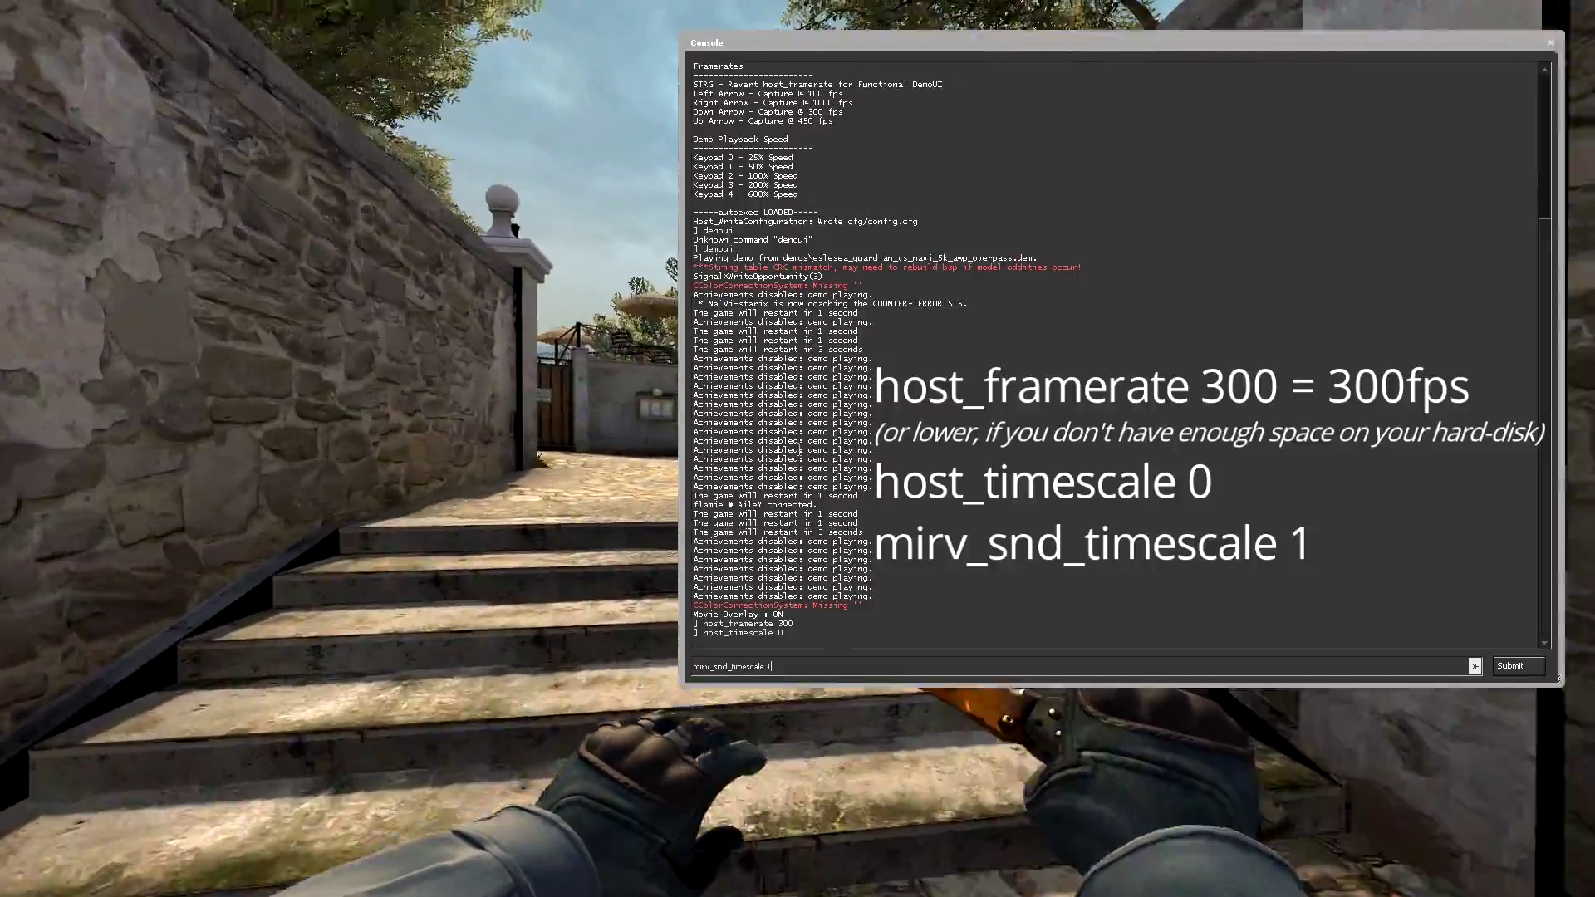
{"action": "key", "text": "Return"}
{"action": "key", "text": "Escape"}
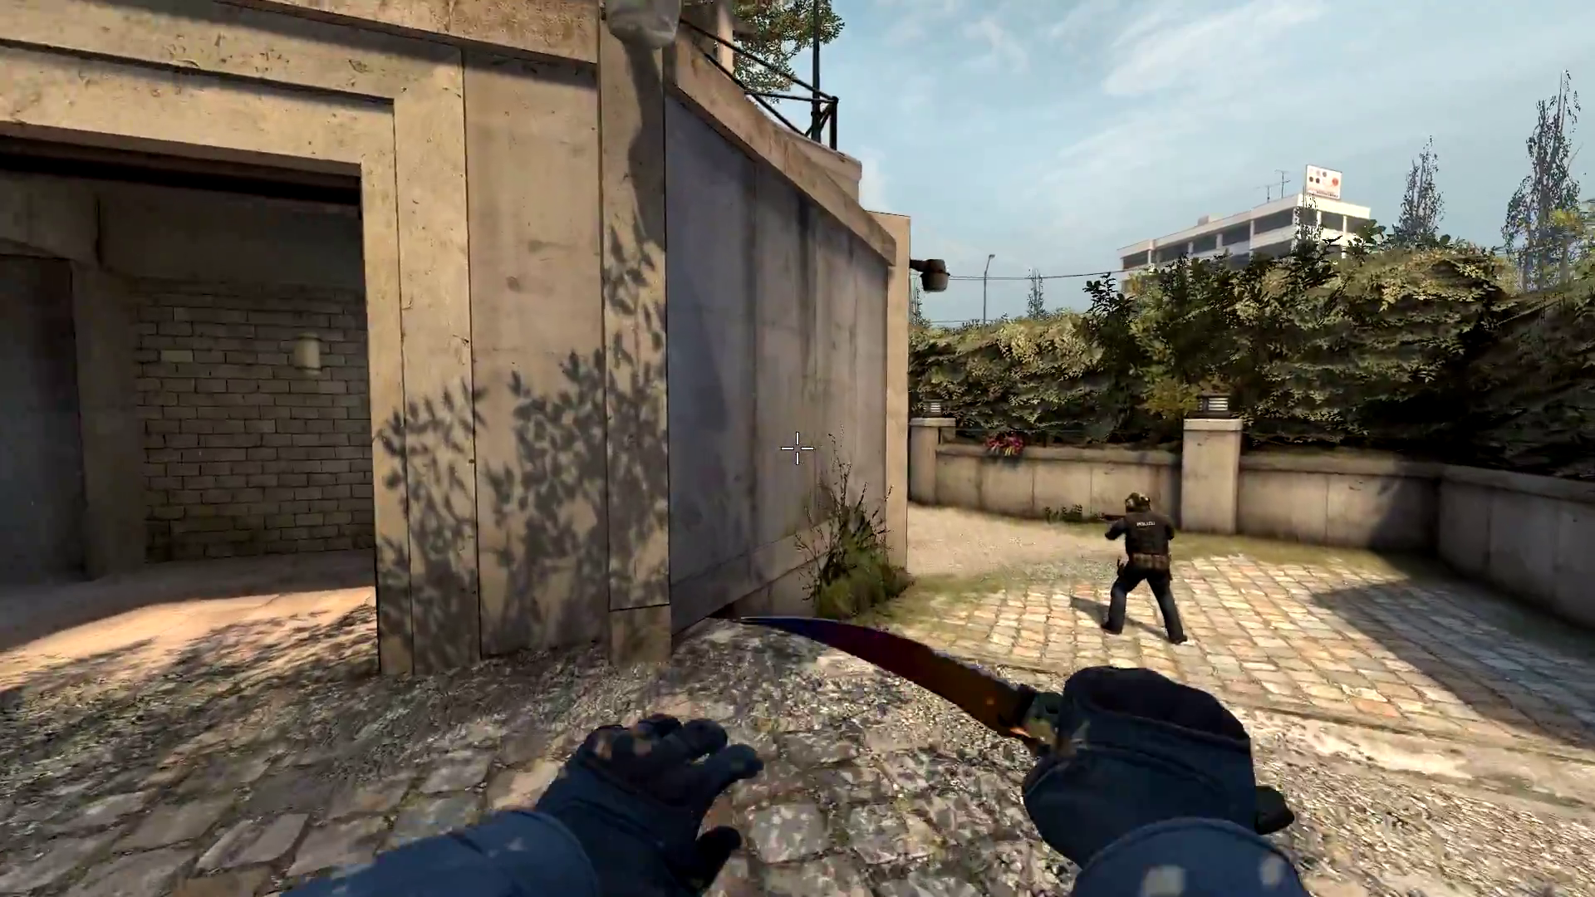
Step: Stop the demo from the Demo Playback panel and exit CS:GO
{"action": "key", "text": "shift+F2"}
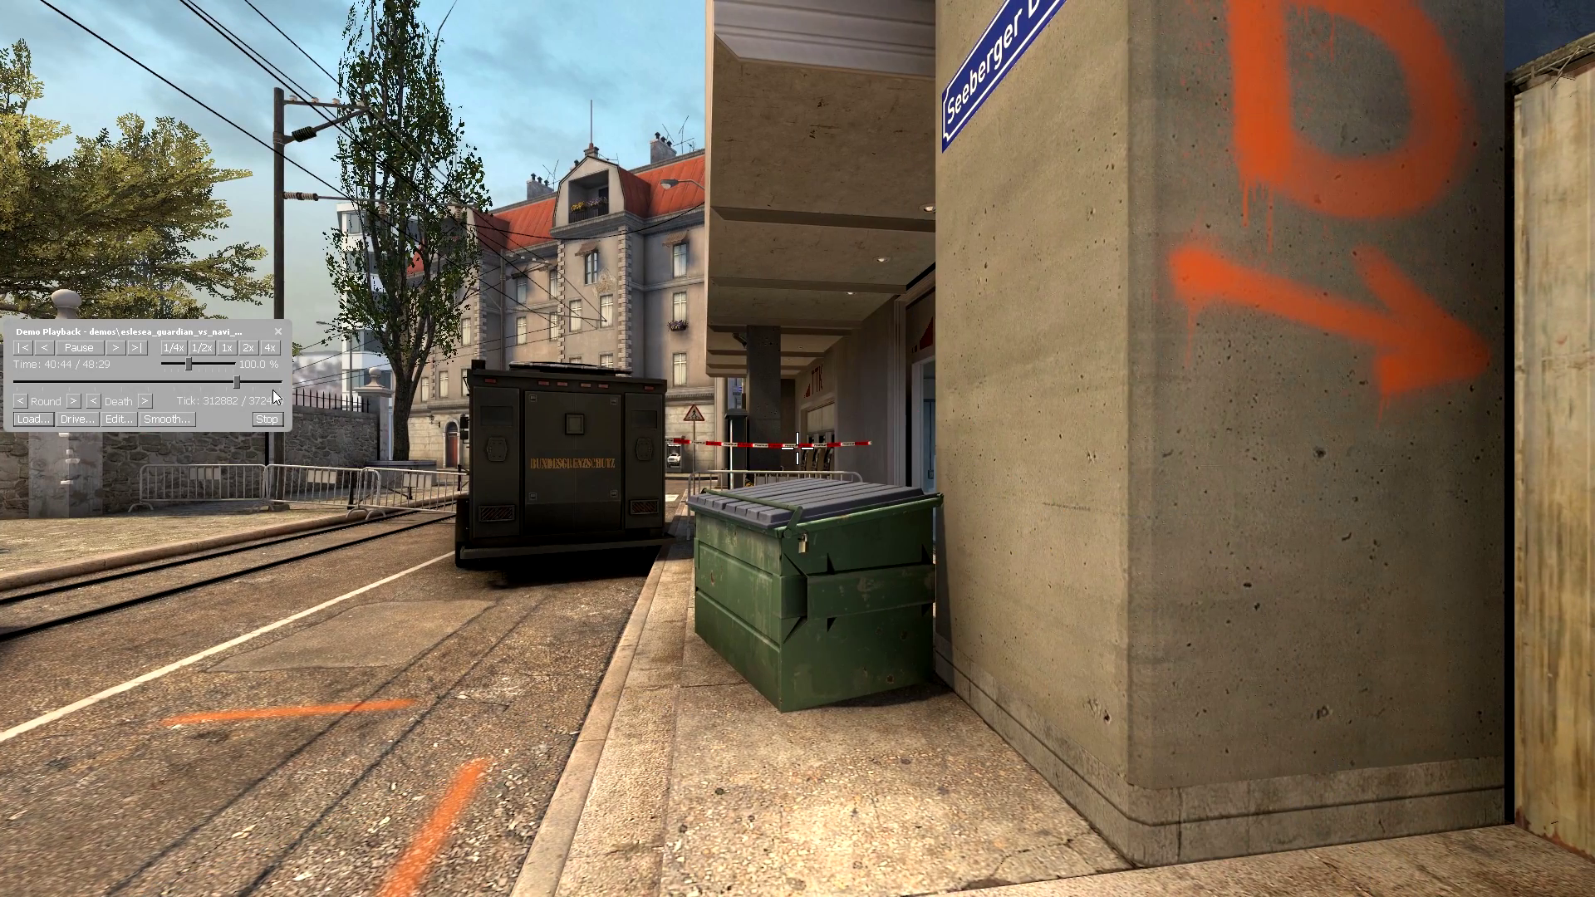
{"action": "left_click", "coordinate": [266, 419]}
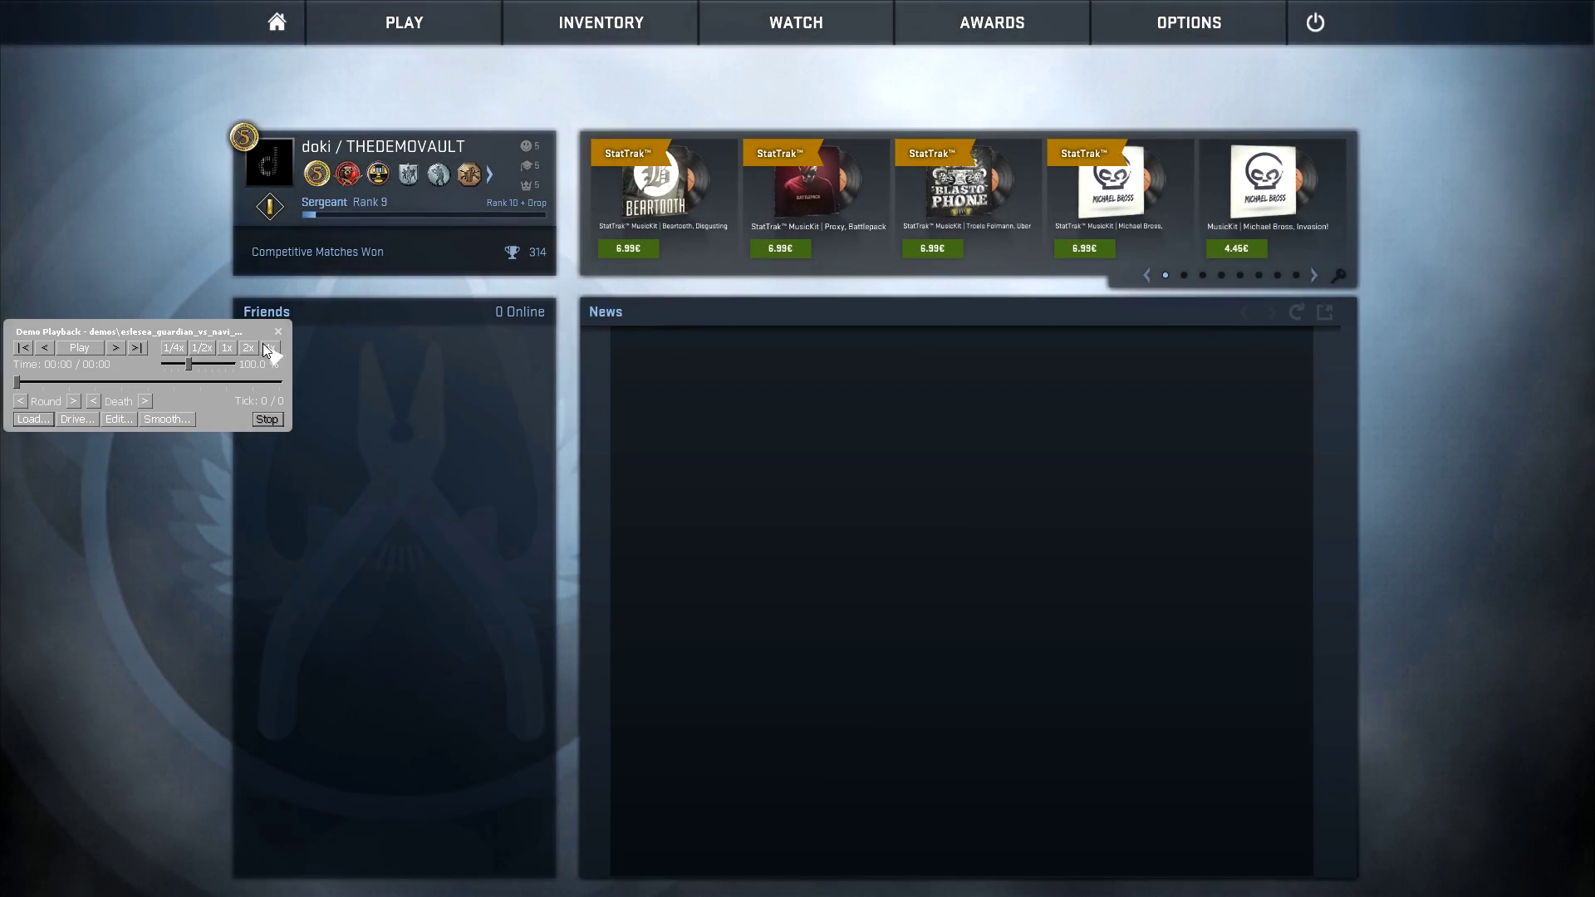
{"action": "left_click", "coordinate": [279, 331]}
{"action": "left_click", "coordinate": [1312, 22]}
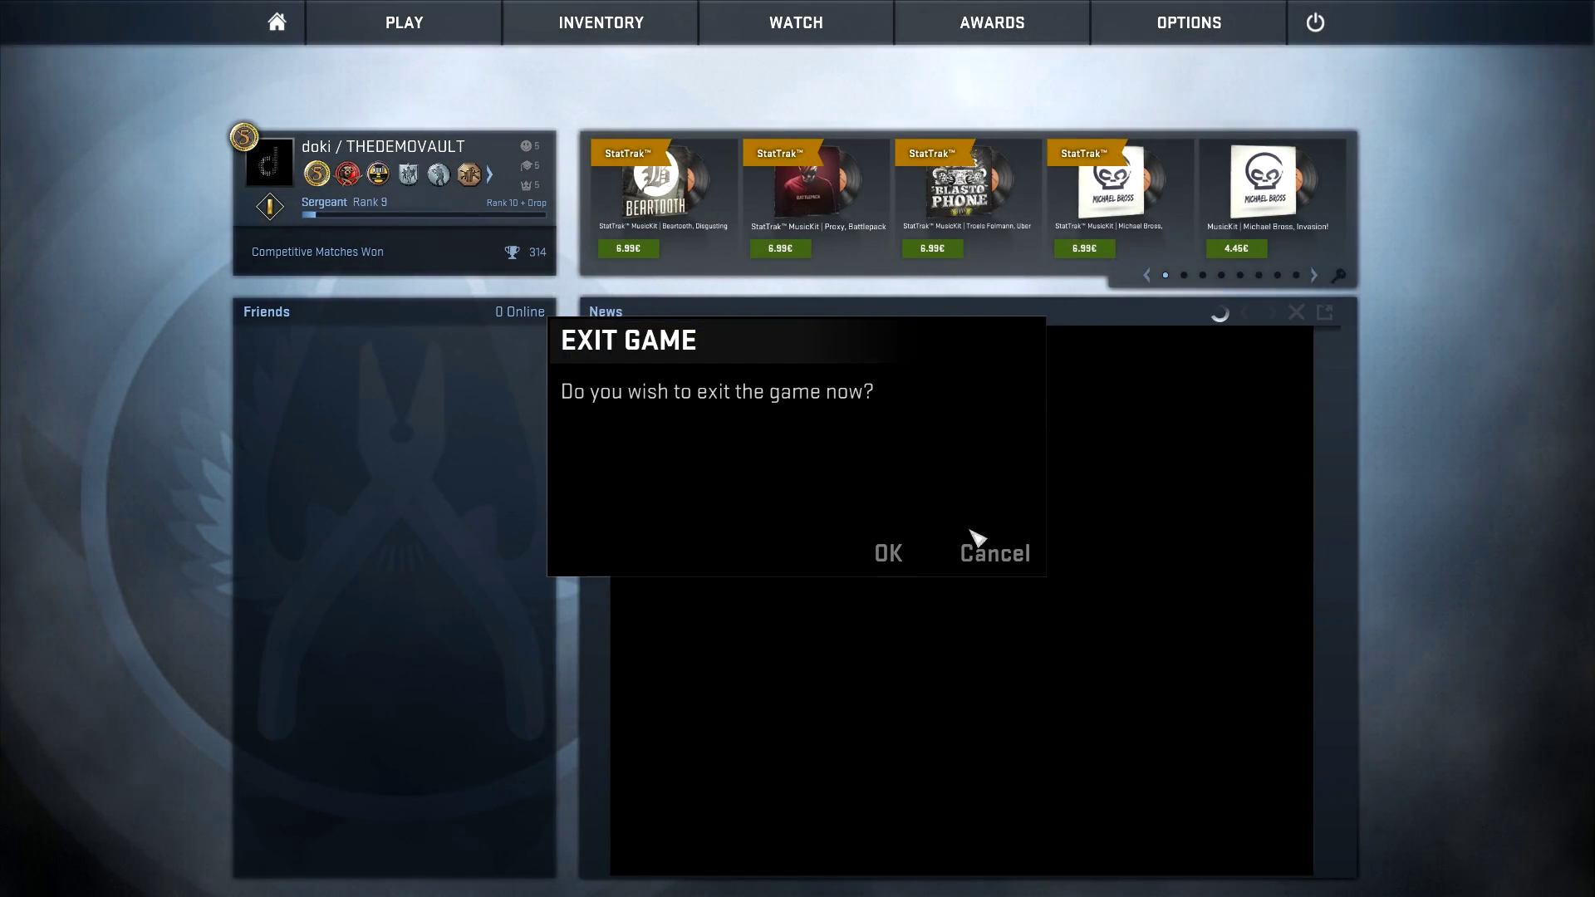
{"action": "left_click", "coordinate": [884, 553]}
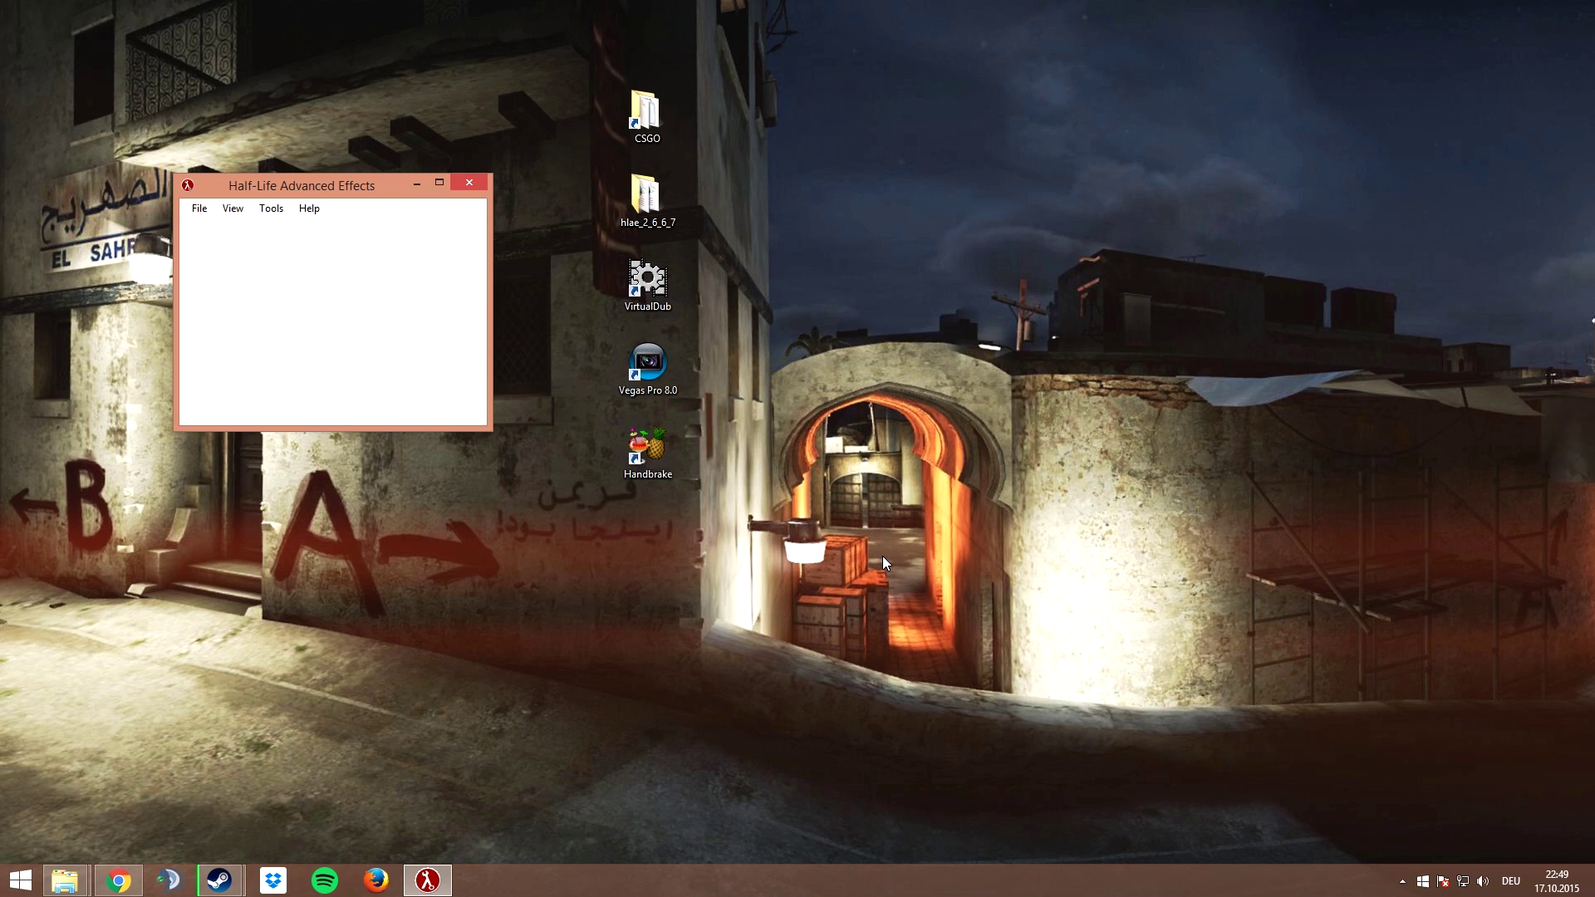
Step: Close HLAE and drag a0000.tga from the csgo folder into VirtualDub
{"action": "left_click", "coordinate": [461, 182]}
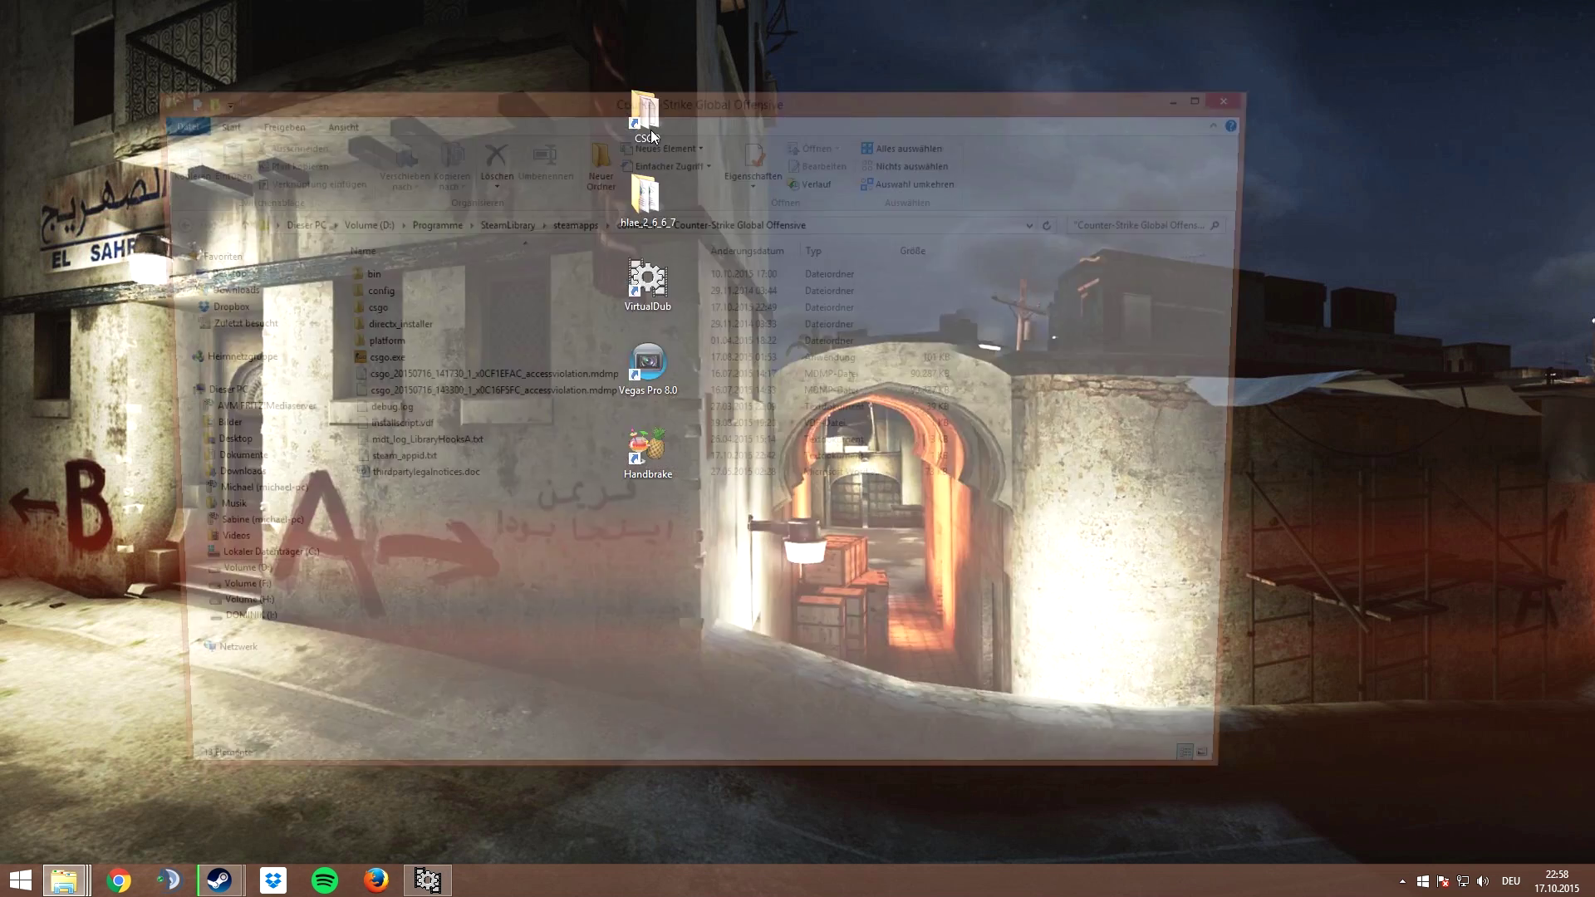
{"action": "double_click", "coordinate": [439, 315]}
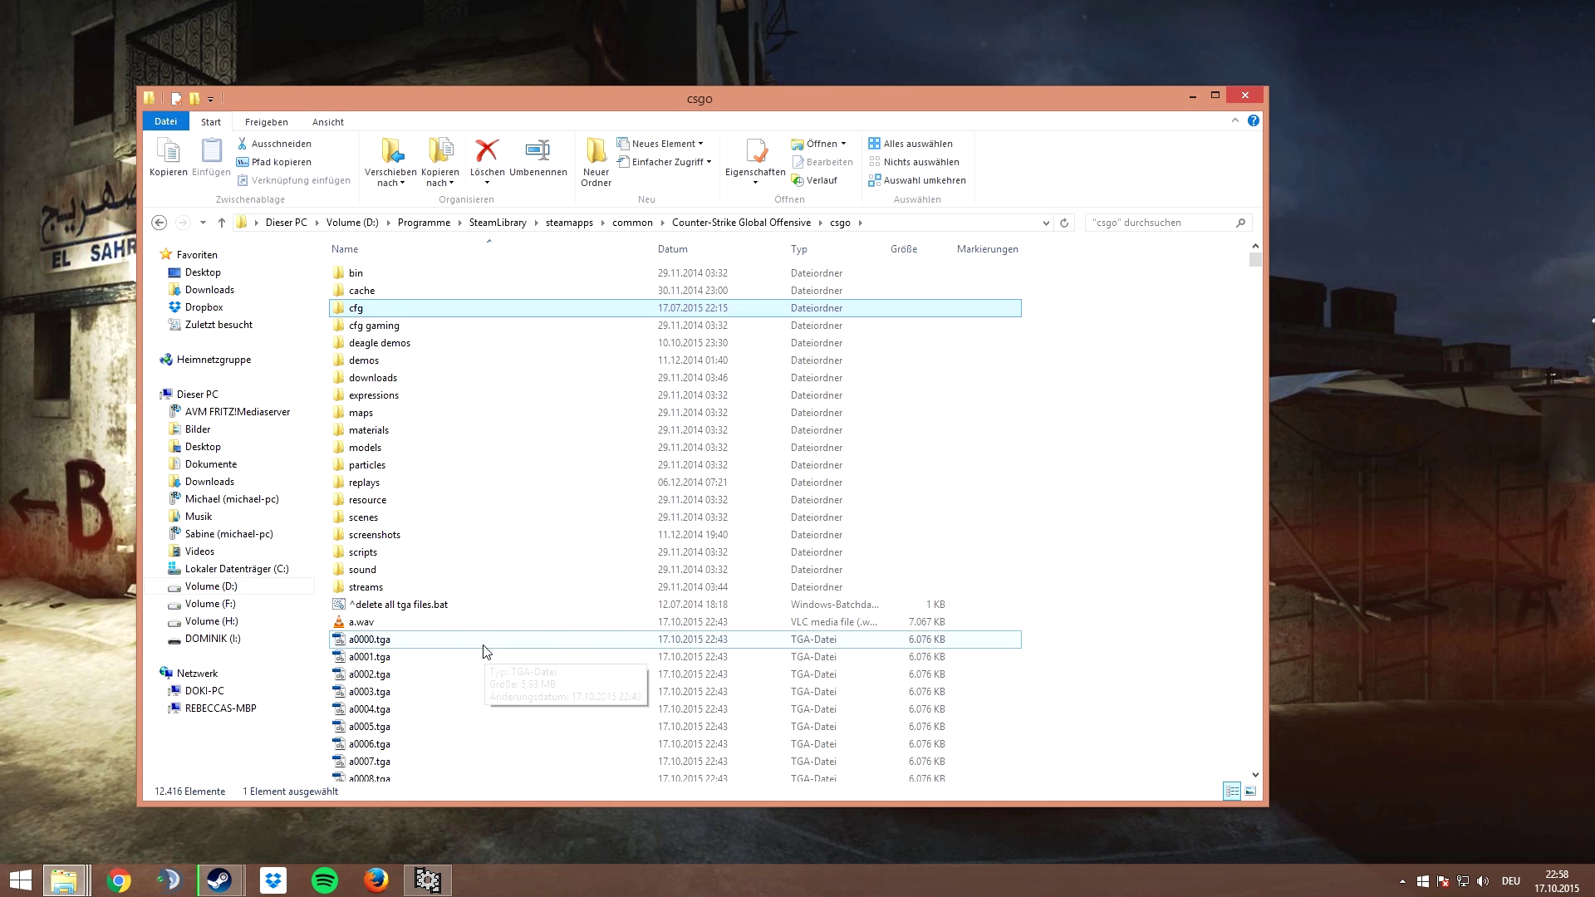
{"action": "left_click", "coordinate": [423, 642]}
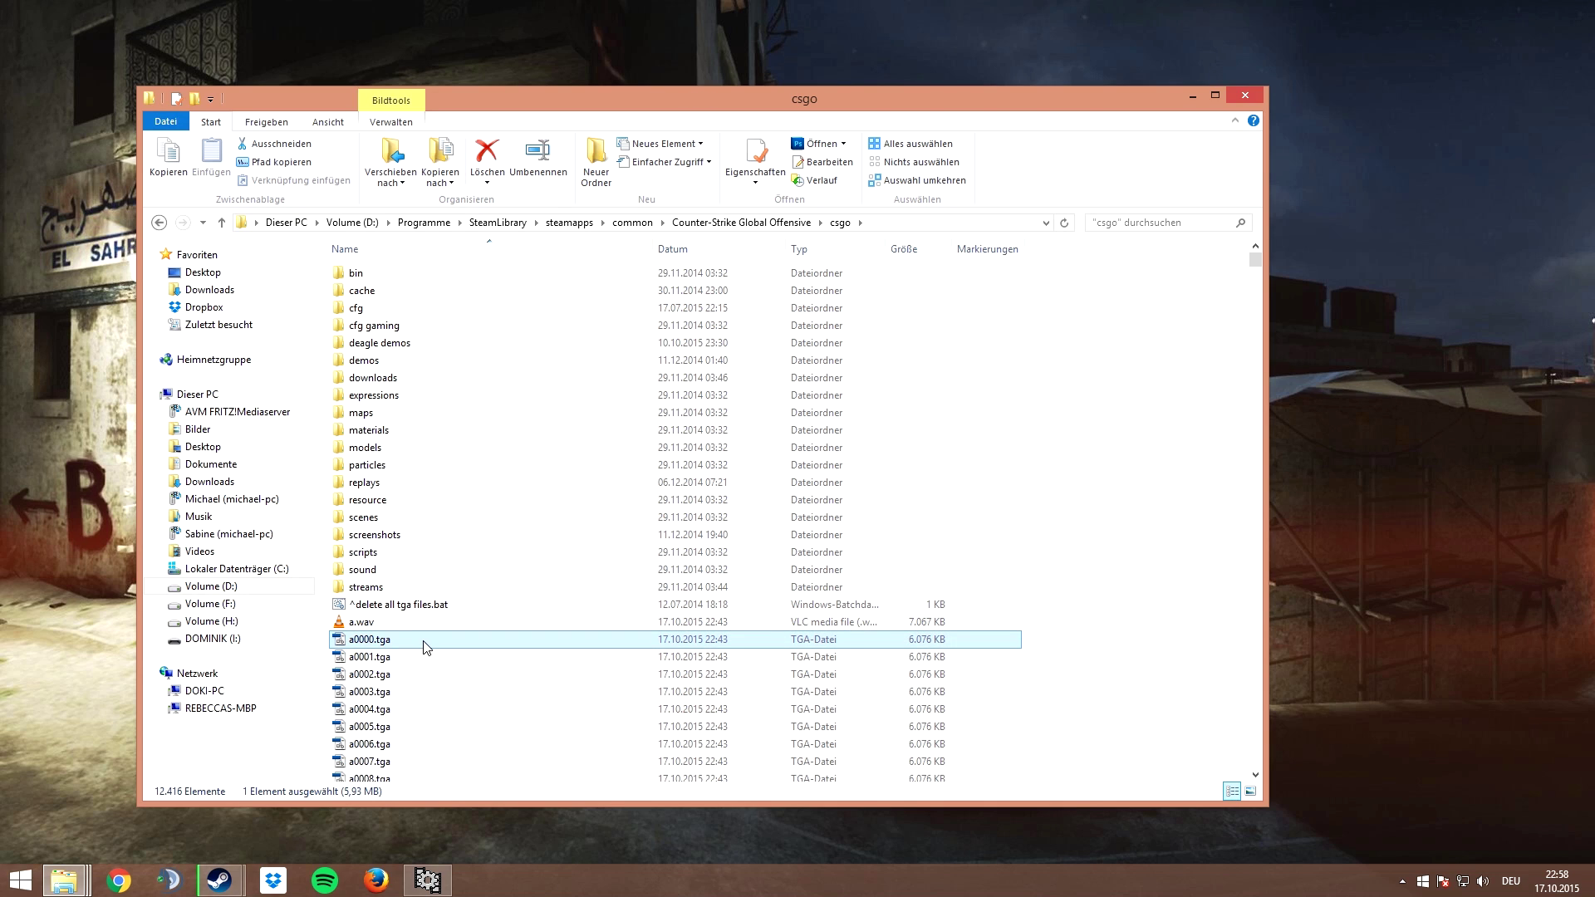
{"action": "scroll", "coordinate": [432, 641], "scroll_direction": "down", "scroll_amount": 6}
{"action": "scroll", "coordinate": [436, 625], "scroll_direction": "up", "scroll_amount": 3}
{"action": "left_click_drag", "start_coordinate": [398, 478], "coordinate": [587, 634]}
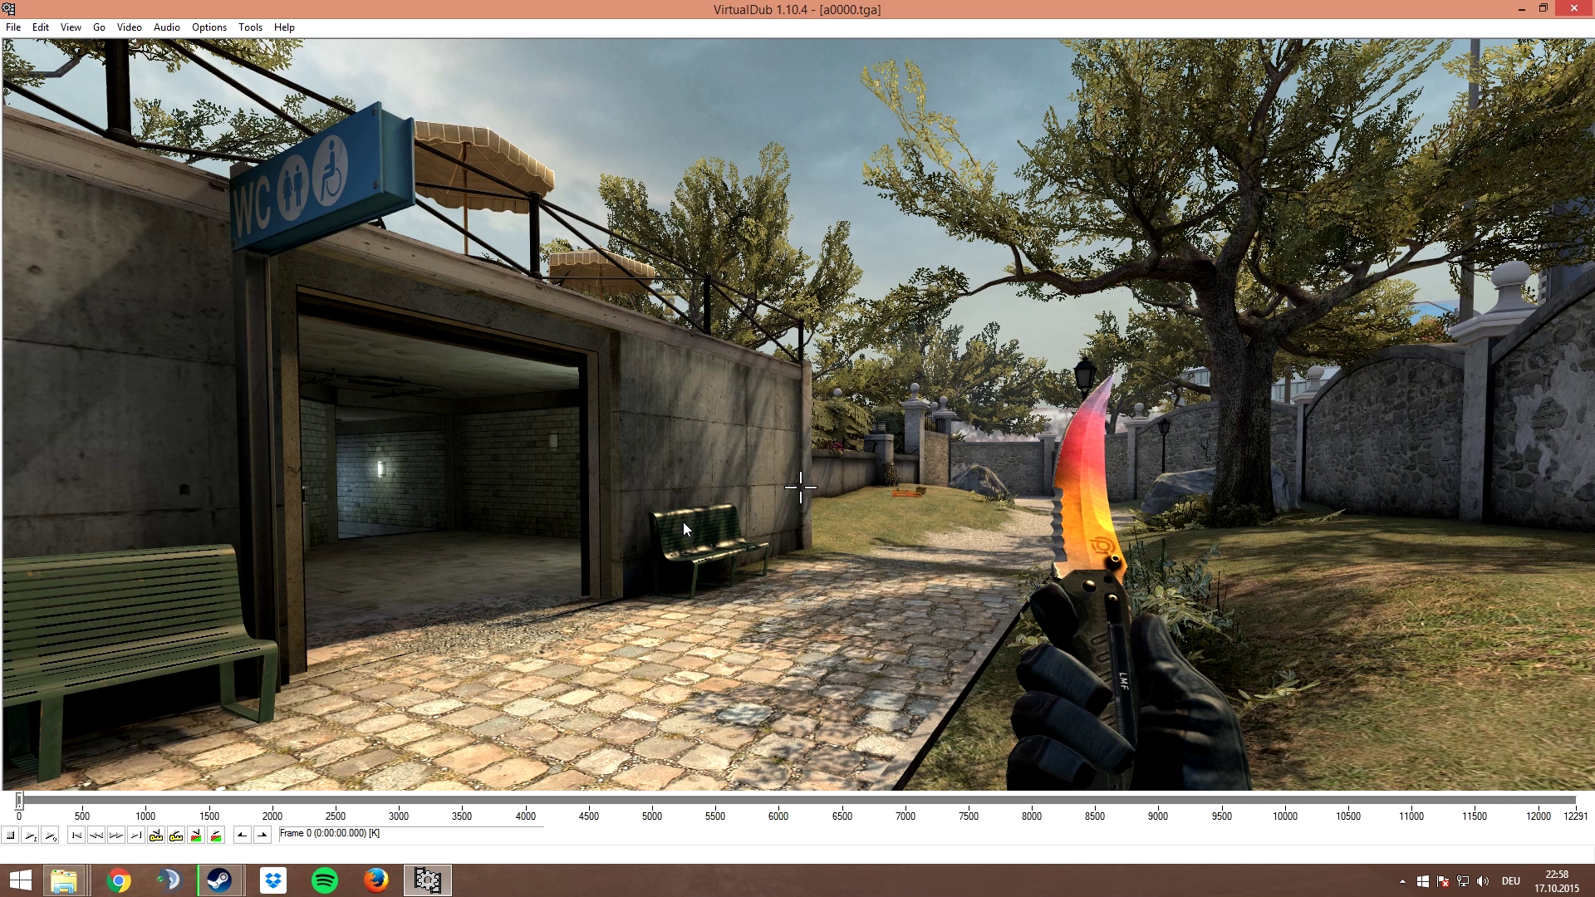
Step: Attach a.wav as the audio track from another file
{"action": "left_click", "coordinate": [166, 27]}
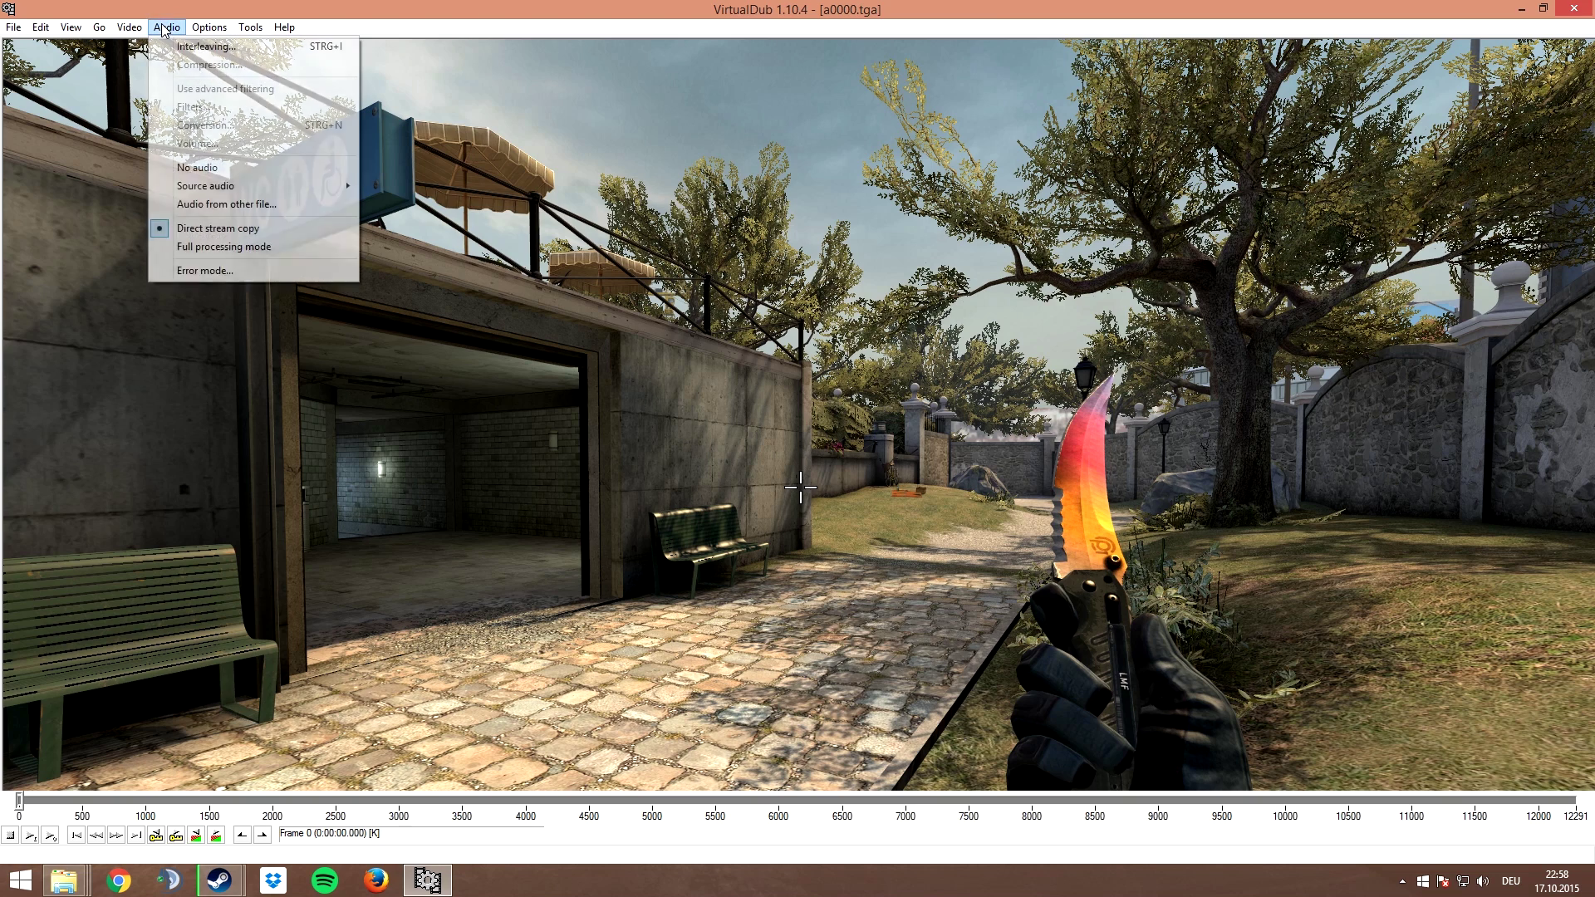
{"action": "left_click", "coordinate": [246, 209]}
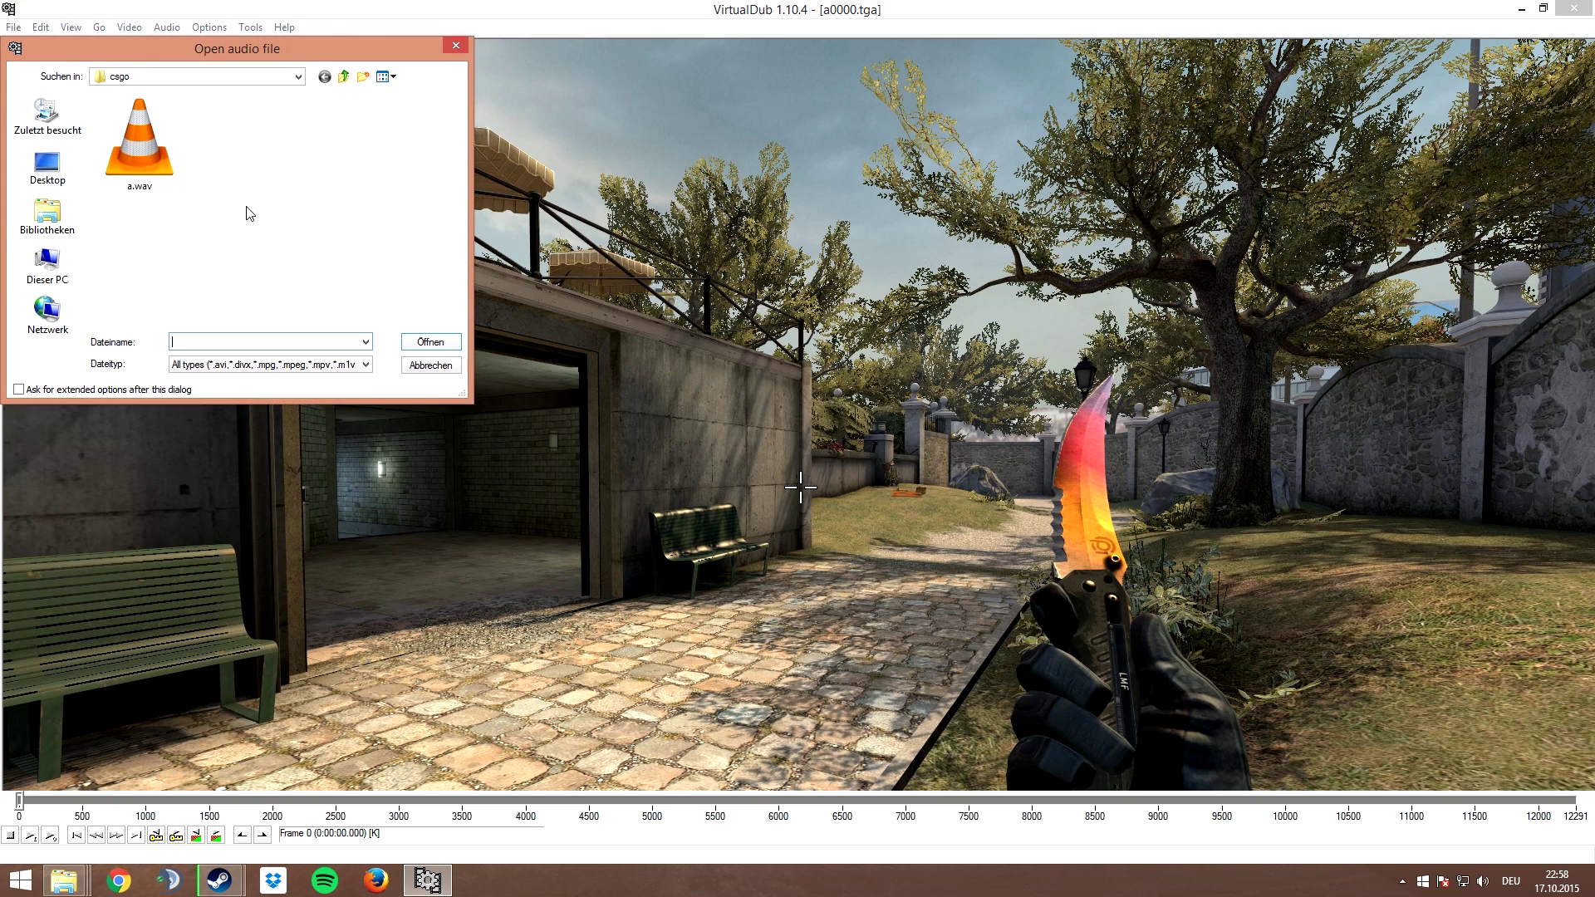
{"action": "type", "text": "a.wav"}
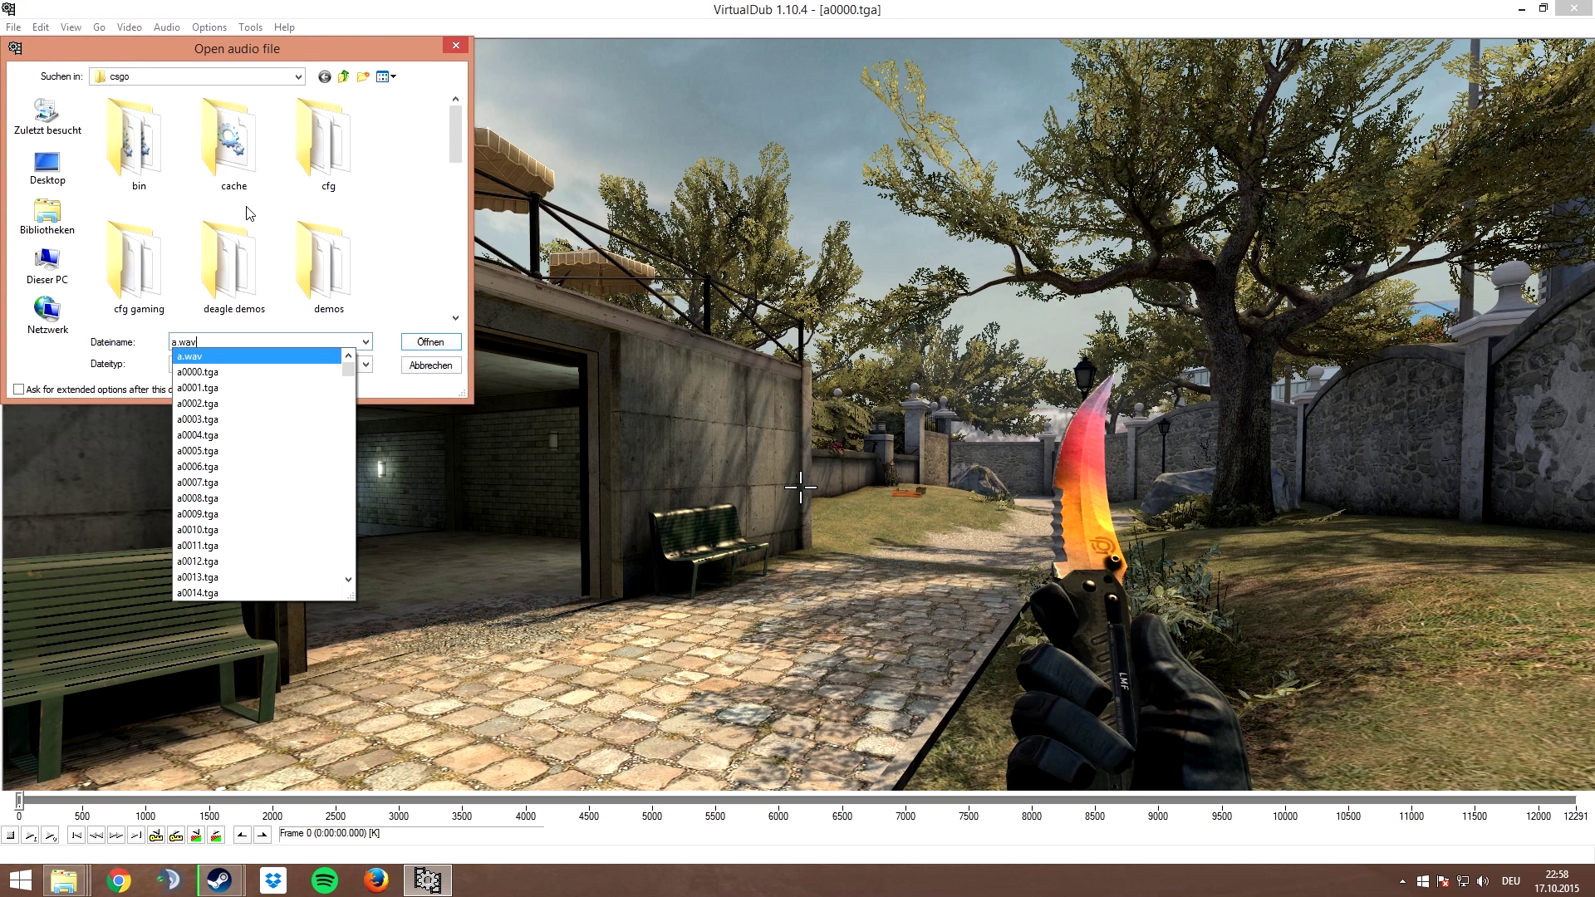
{"action": "key", "text": "Return"}
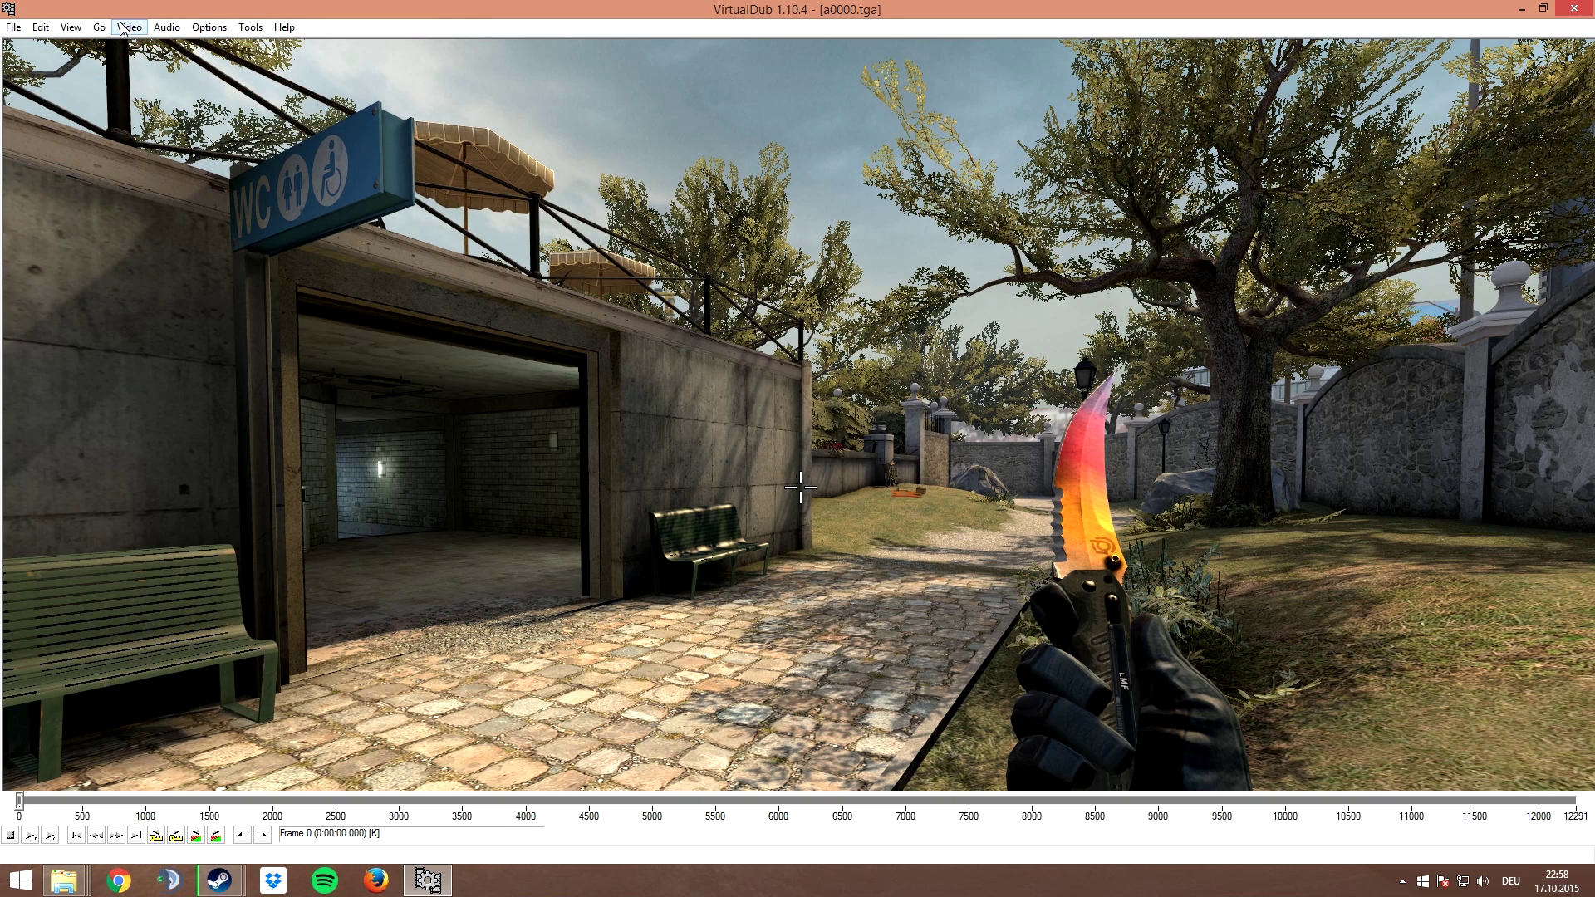
Step: Change the source frame rate to 300 fps and bring up Save as AVI
{"action": "left_click", "coordinate": [122, 28]}
{"action": "left_click", "coordinate": [162, 63]}
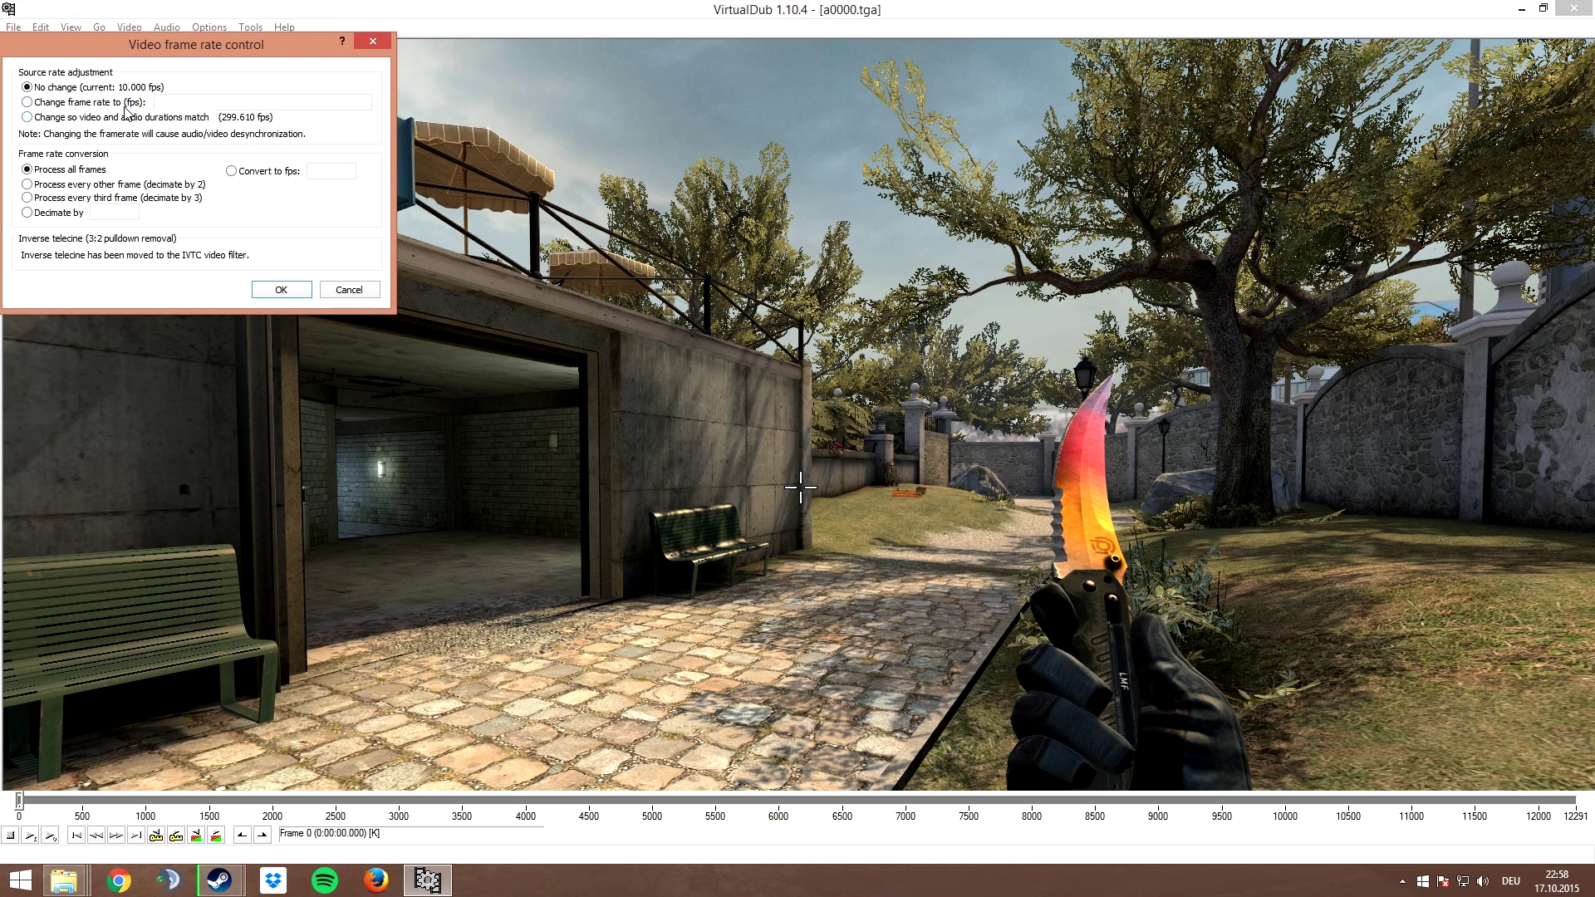
{"action": "left_click", "coordinate": [125, 109]}
{"action": "left_click", "coordinate": [217, 102]}
{"action": "key", "text": "Return"}
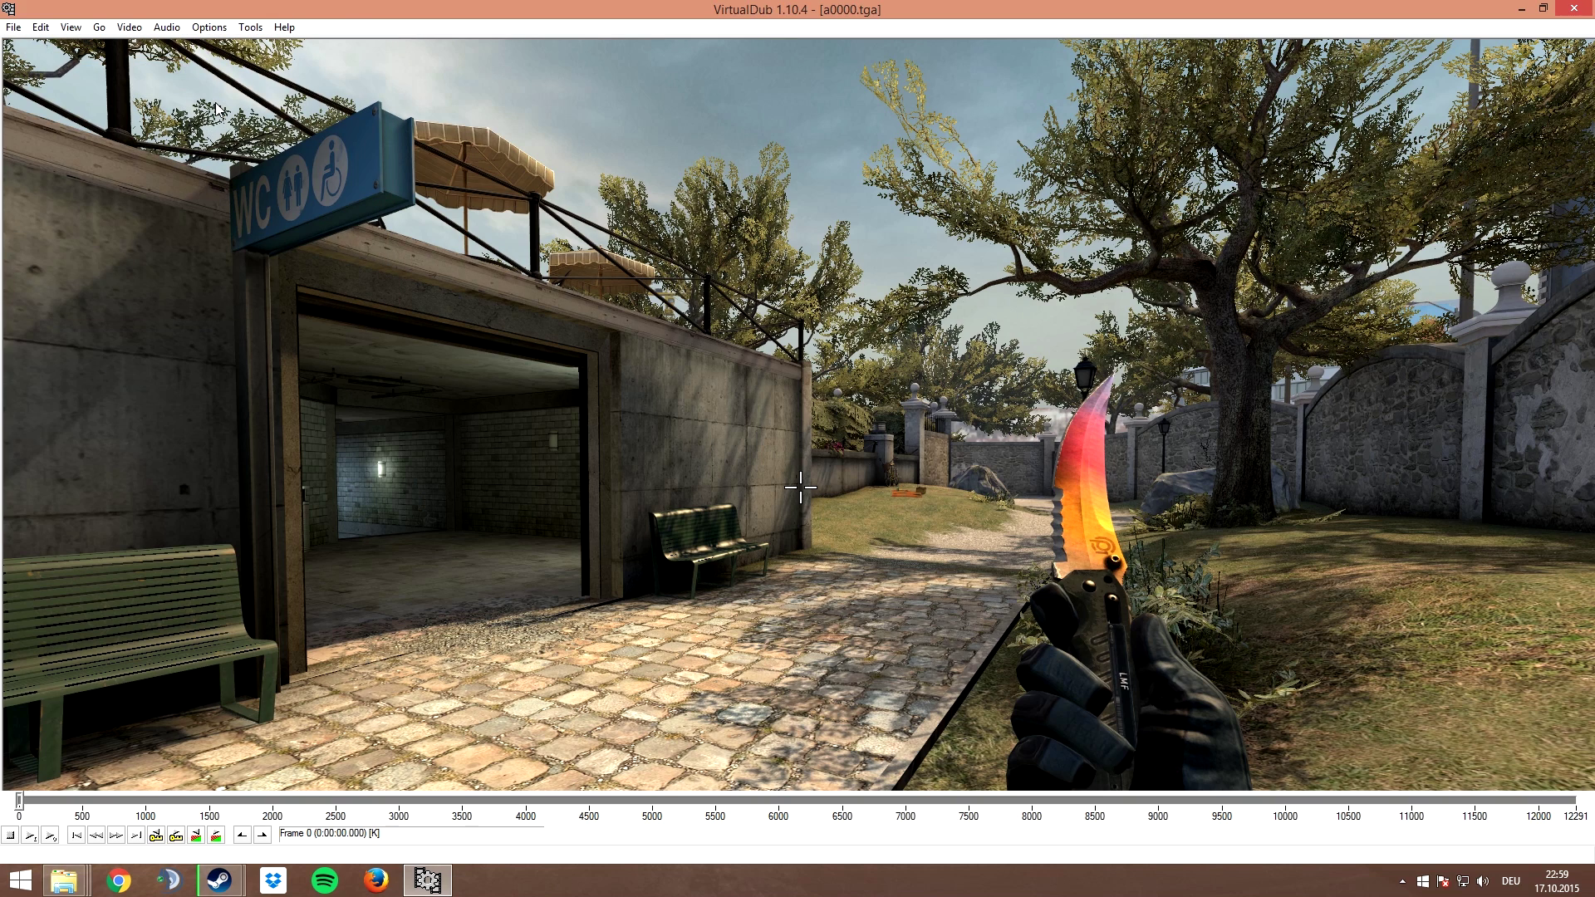
{"action": "key", "text": "F7"}
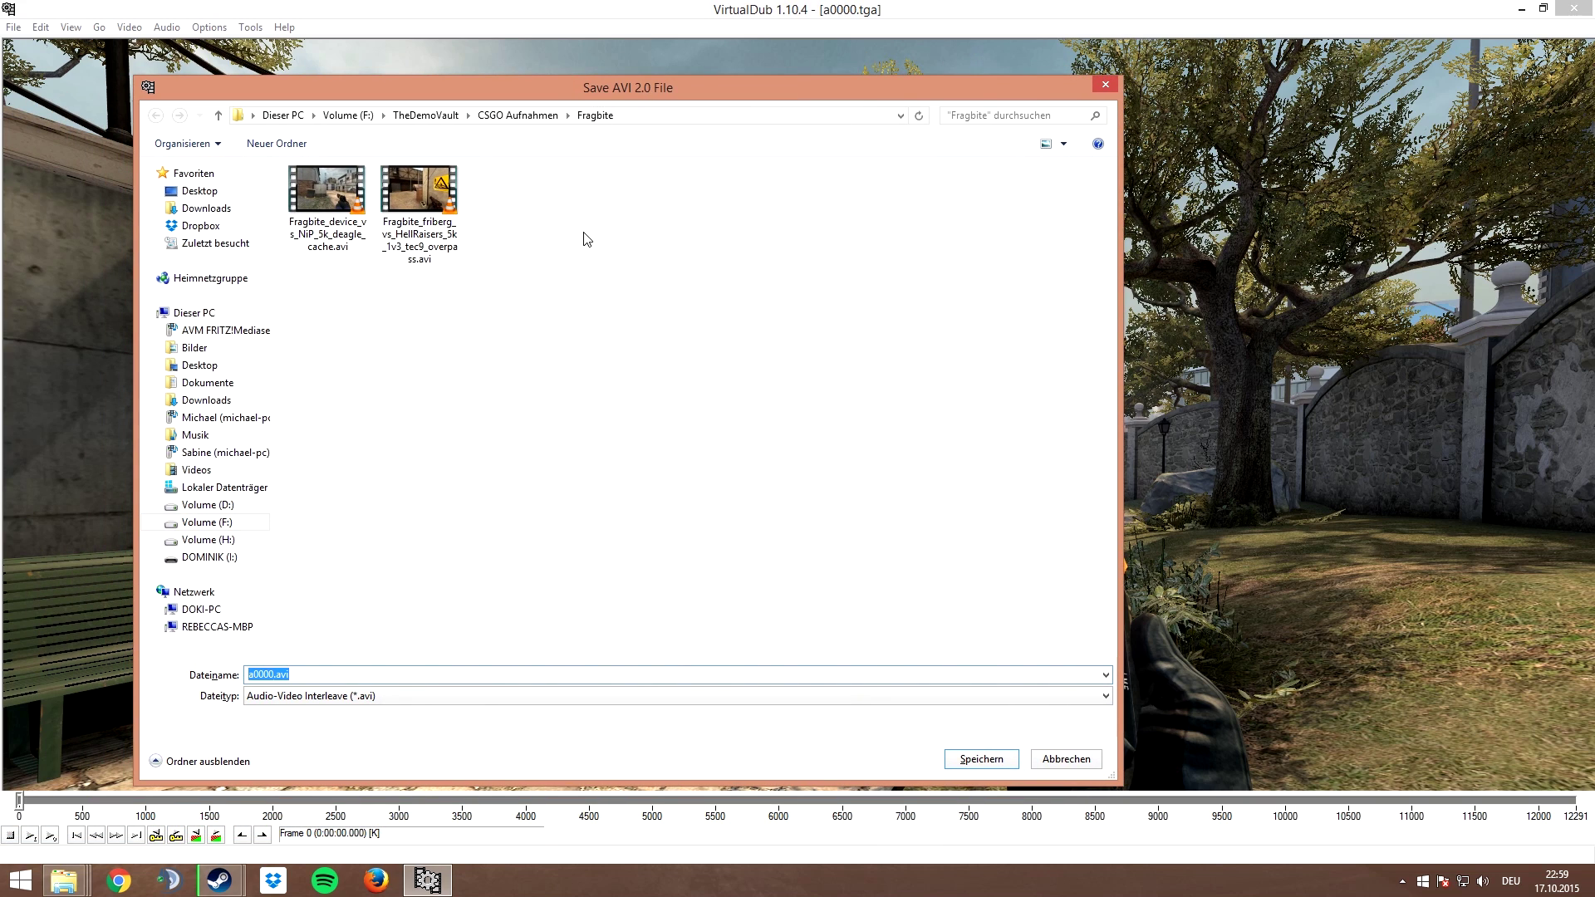
Step: Save the AVI as ESLESEA_GuardiaN_vs_Titan_5k_AWP_overpass in CSGO Aufnahmen\ESL ESEA
{"action": "left_click", "coordinate": [518, 115]}
{"action": "double_click", "coordinate": [455, 286]}
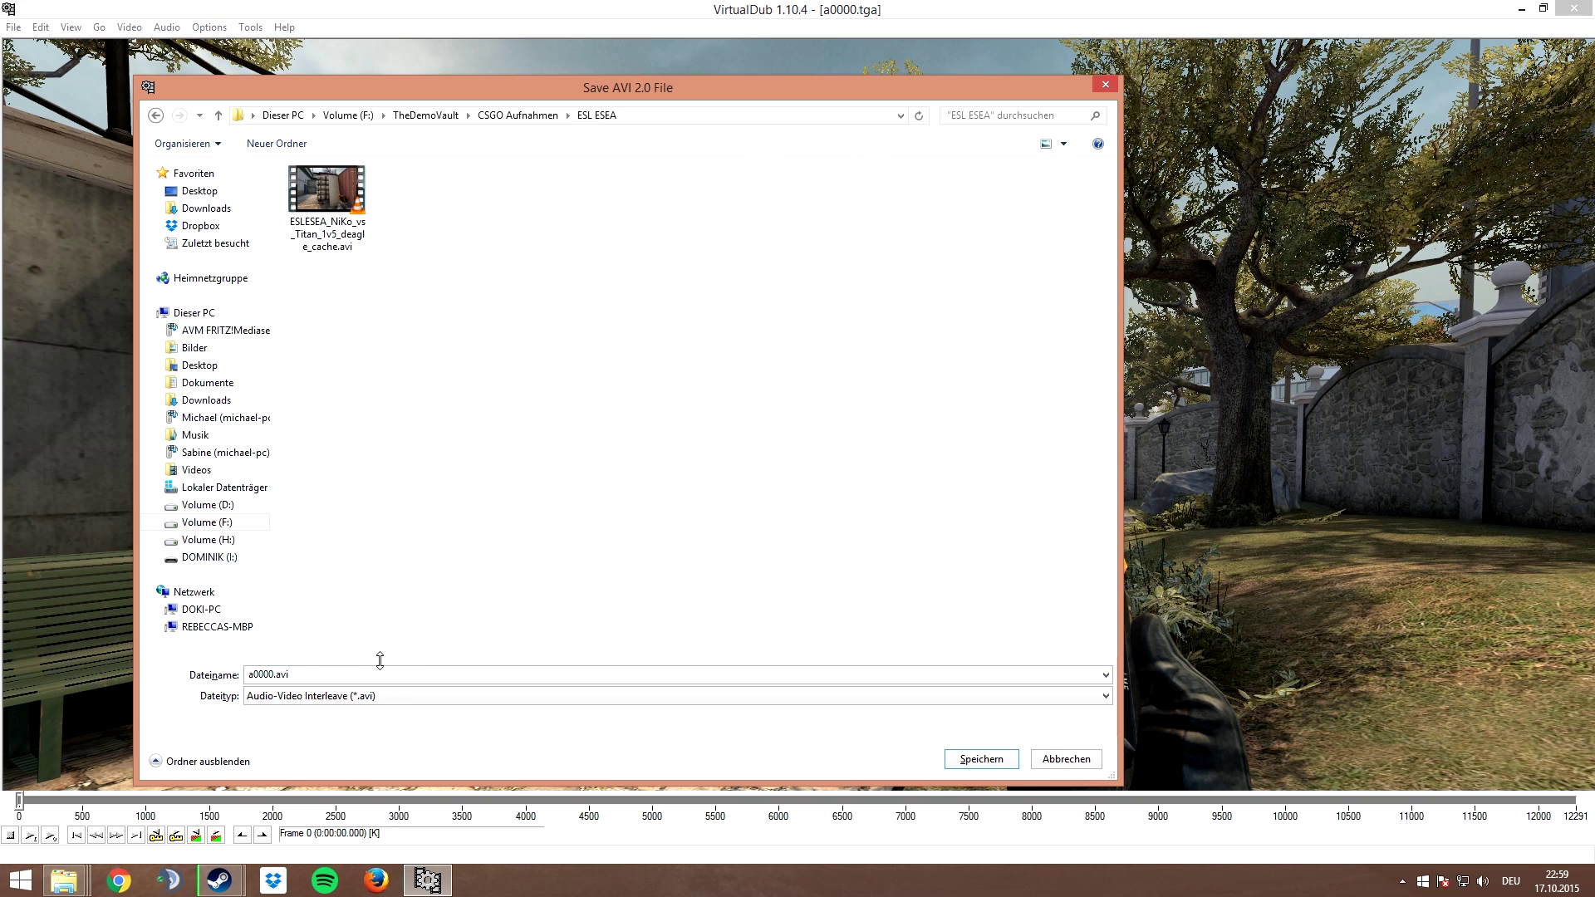
{"action": "left_click", "coordinate": [357, 673]}
{"action": "type", "text": "ESLESEA_"}
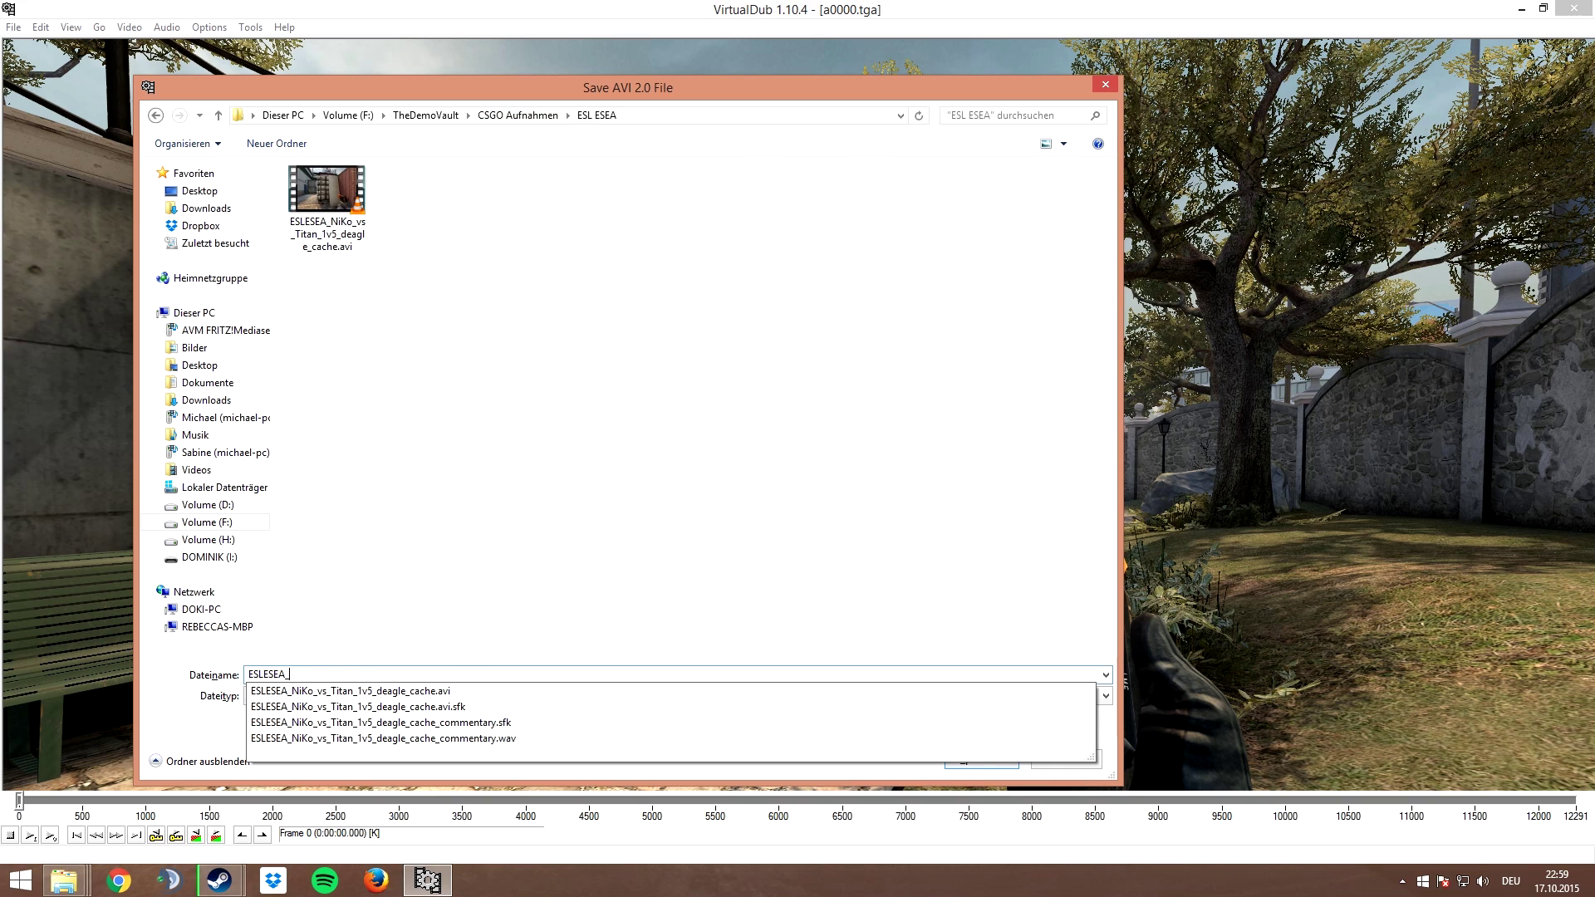
{"action": "type", "text": "Guard"}
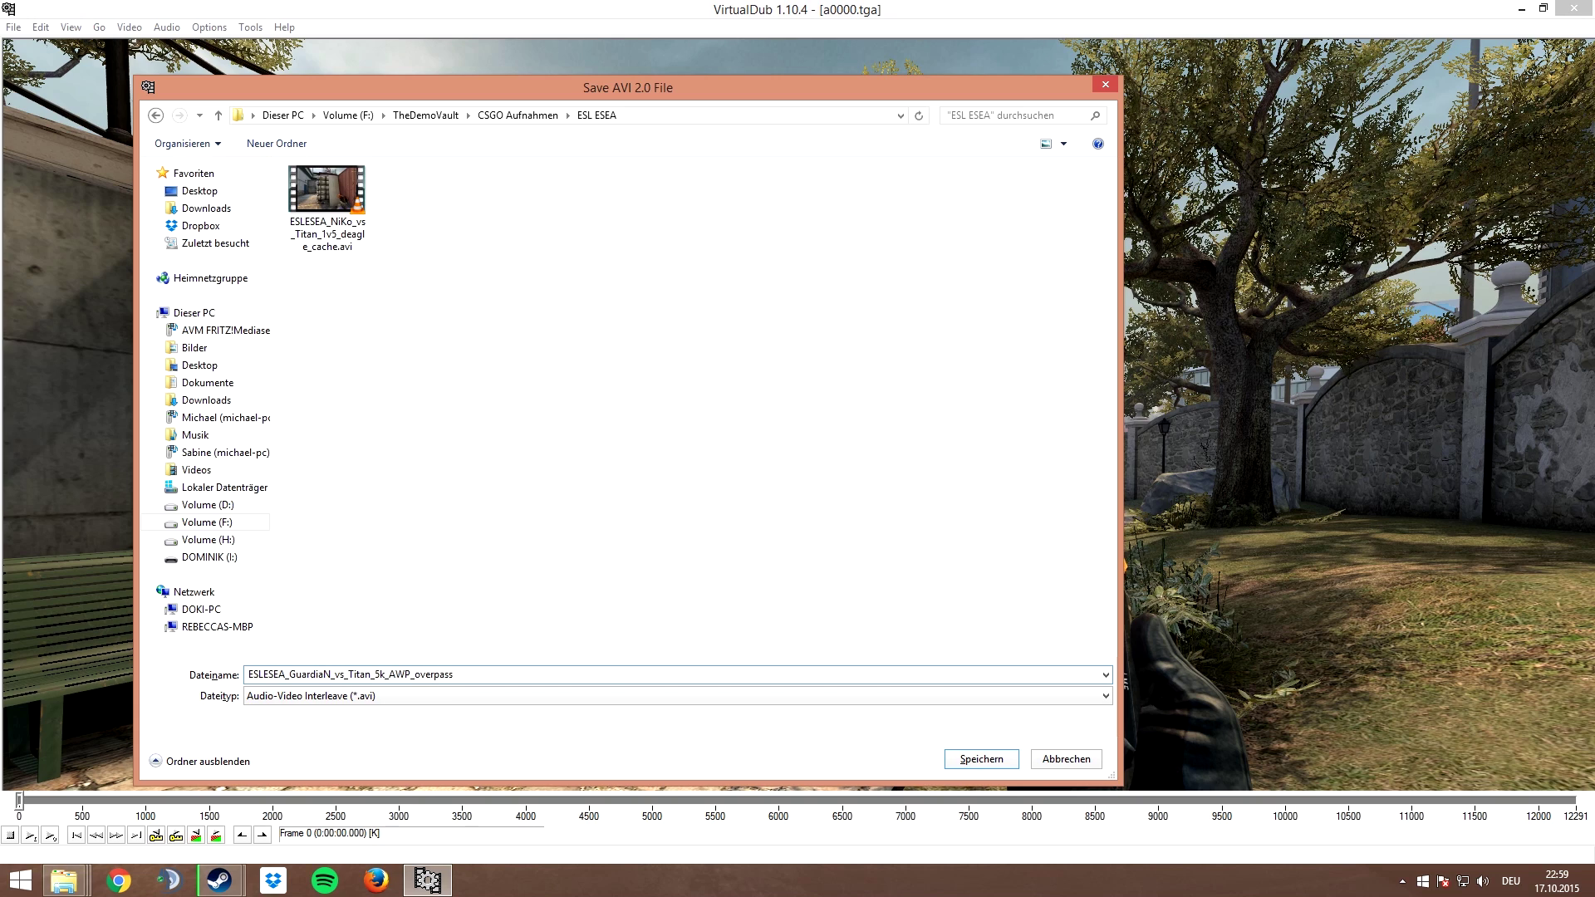
{"action": "type", "text": "iaN_vs_Titan_5k_AWP_overpass"}
{"action": "key", "text": "Return"}
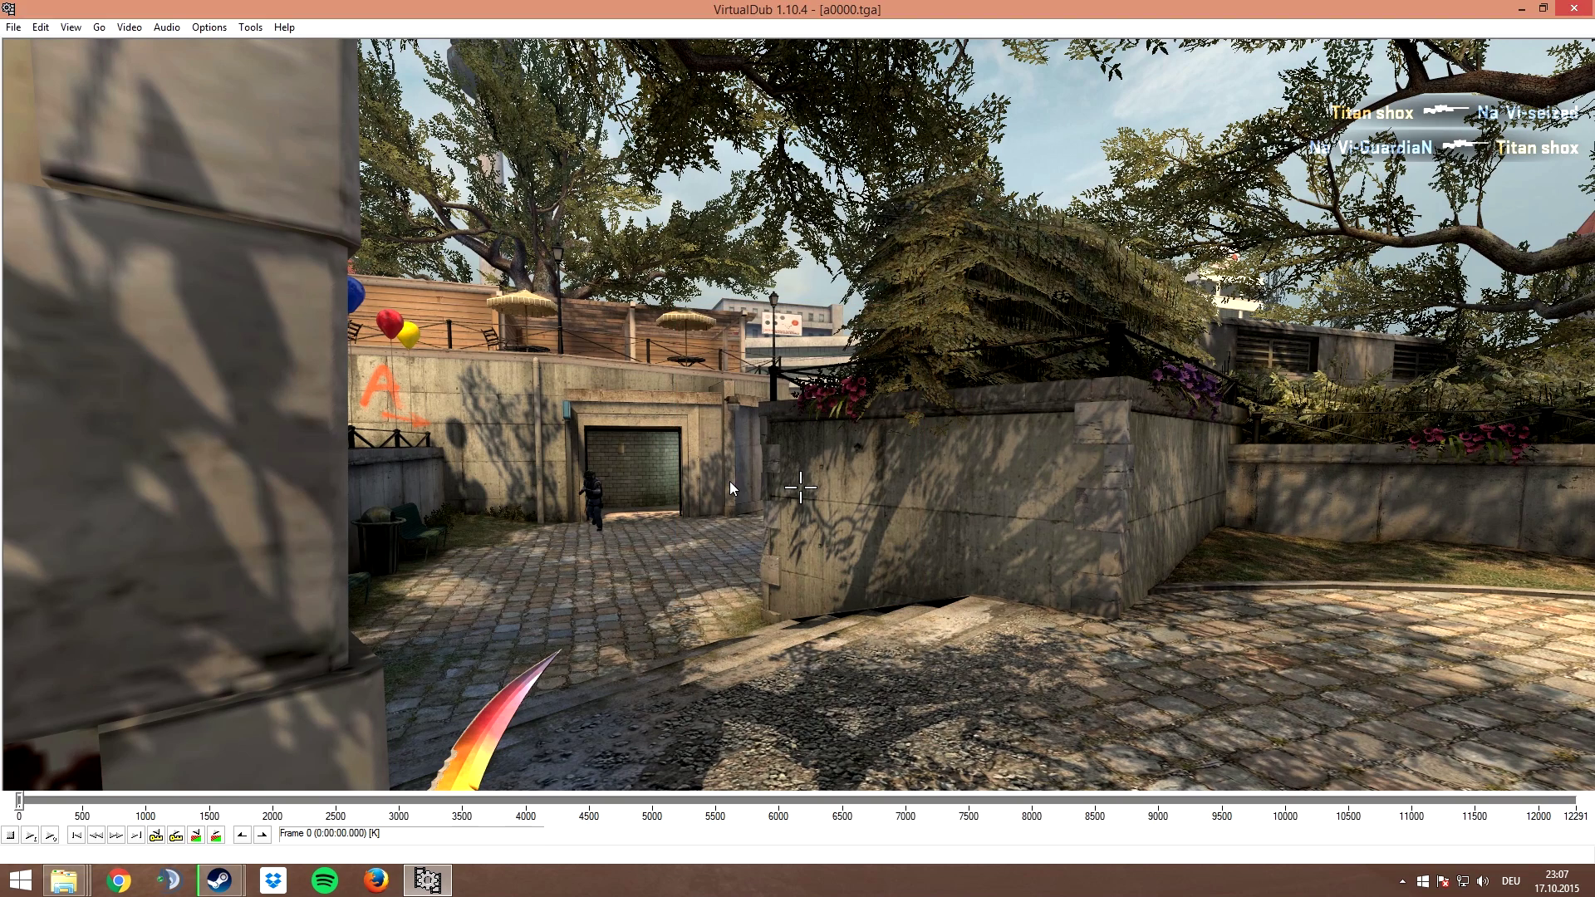
Step: Close VirtualDub and delete every recorded TGA frame with the '^delete all tga files.bat' batch file
{"action": "left_click", "coordinate": [1577, 11]}
{"action": "left_click", "coordinate": [515, 502]}
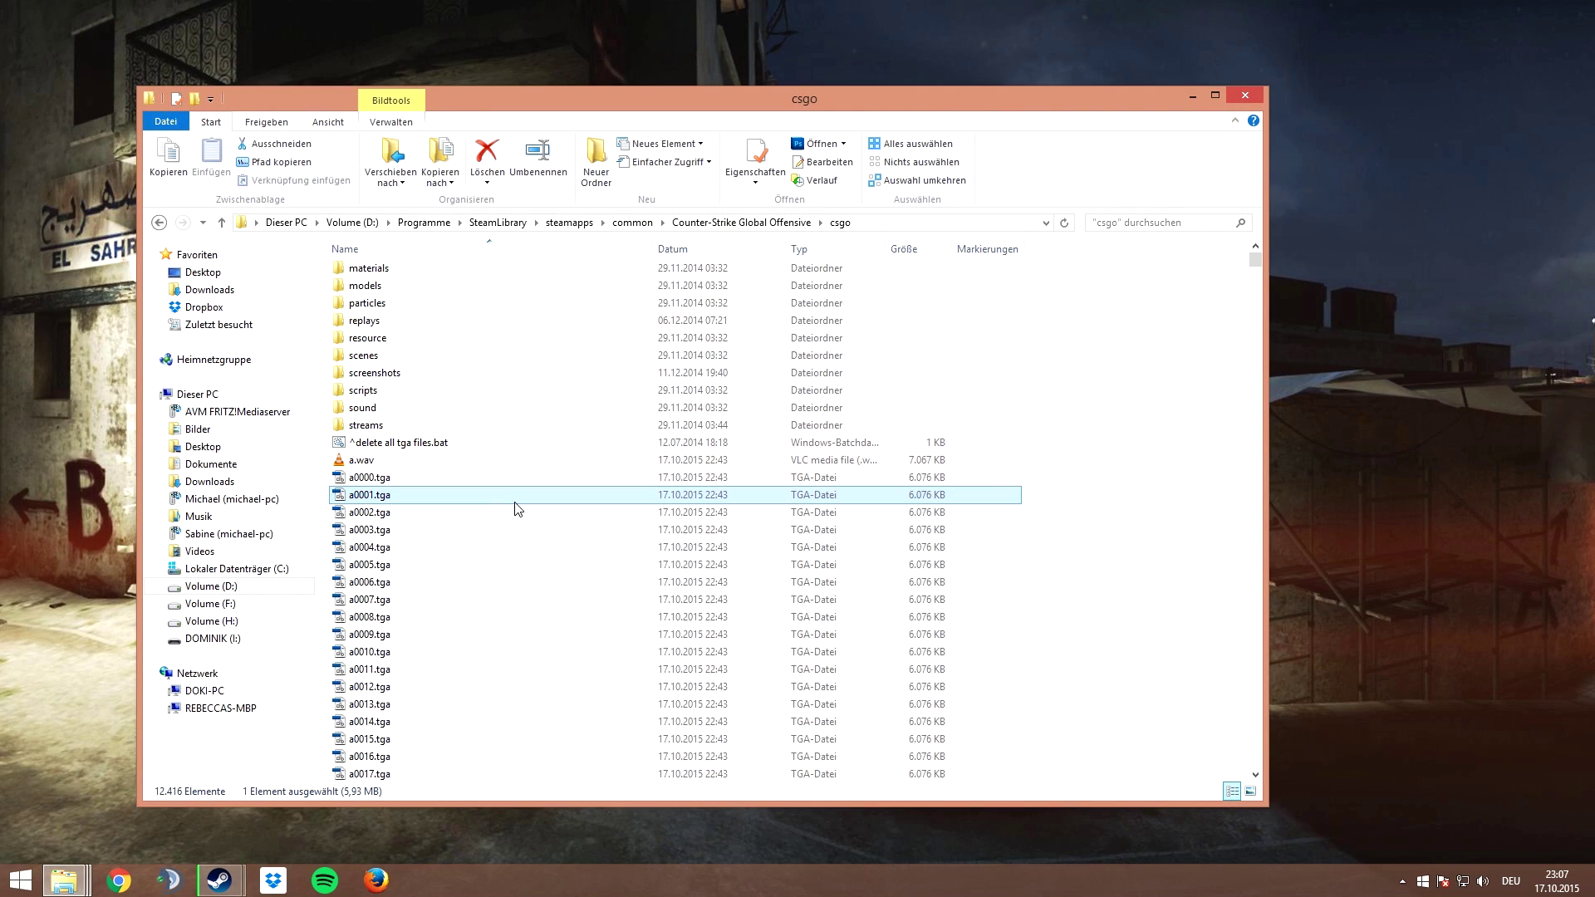
{"action": "left_click", "coordinate": [498, 443]}
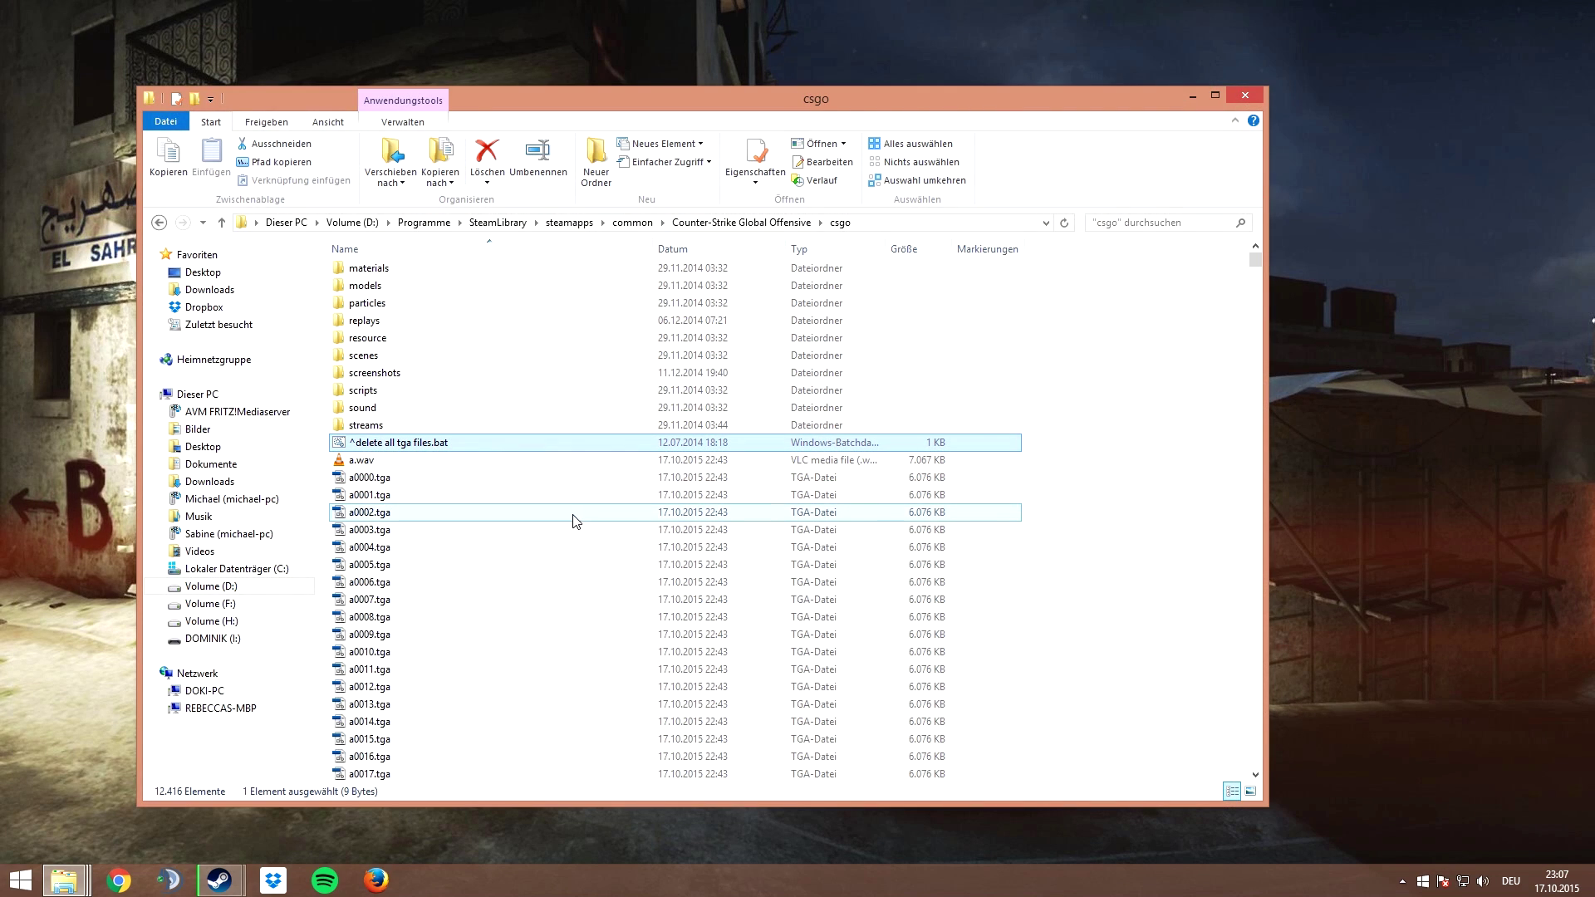
{"action": "double_click", "coordinate": [542, 448]}
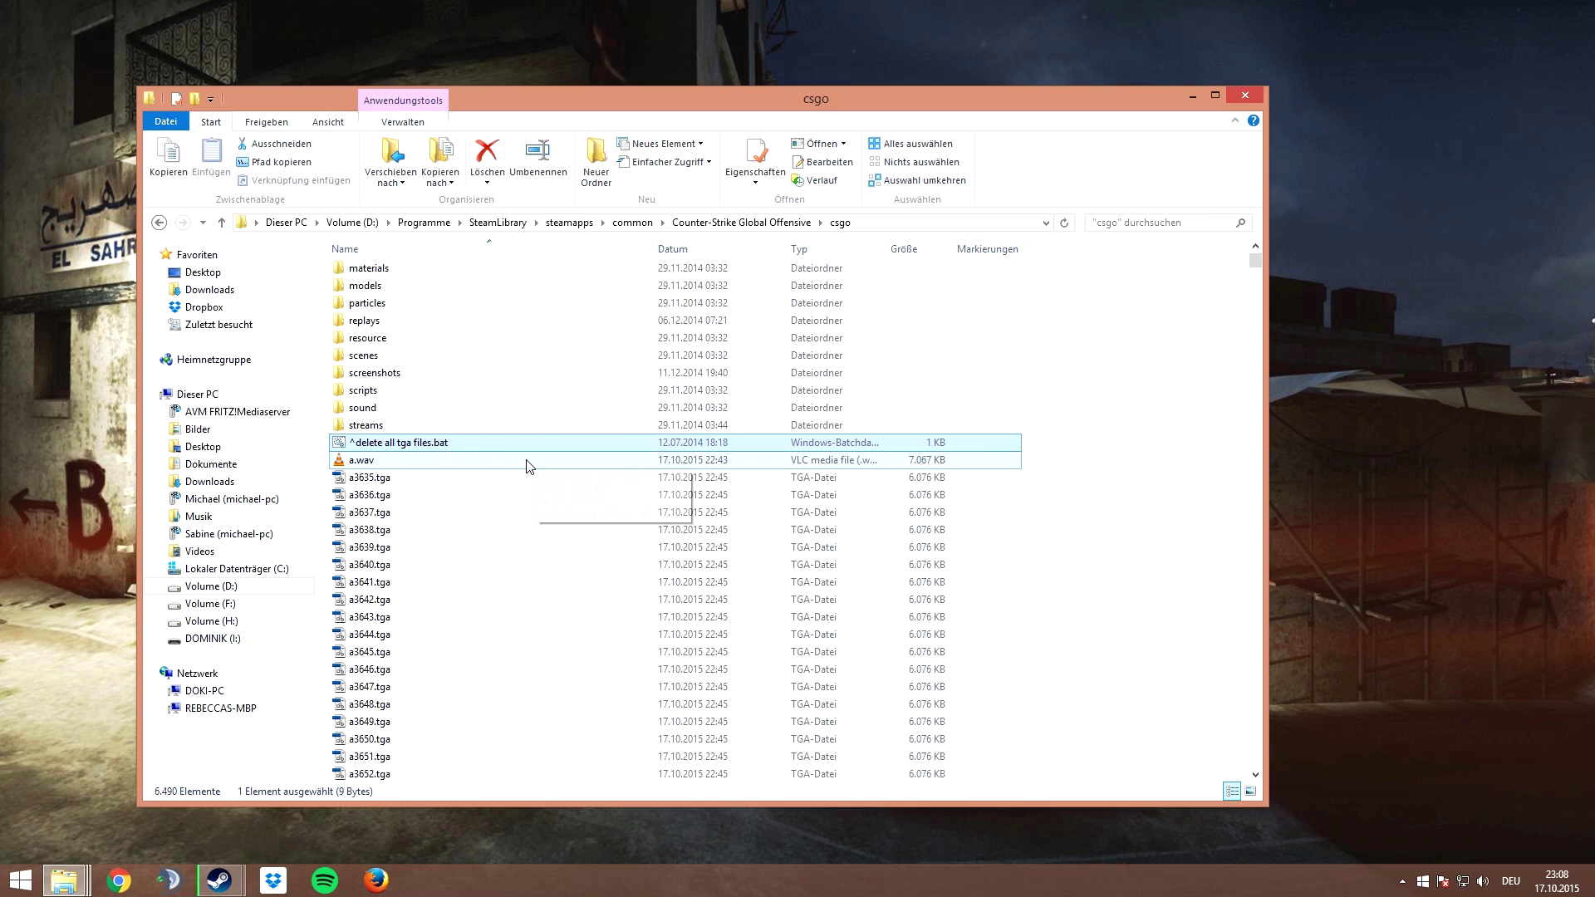
Step: Permanently delete a.wav from the csgo folder and close the folder window
{"action": "left_click", "coordinate": [529, 463]}
{"action": "key", "text": "shift+Delete"}
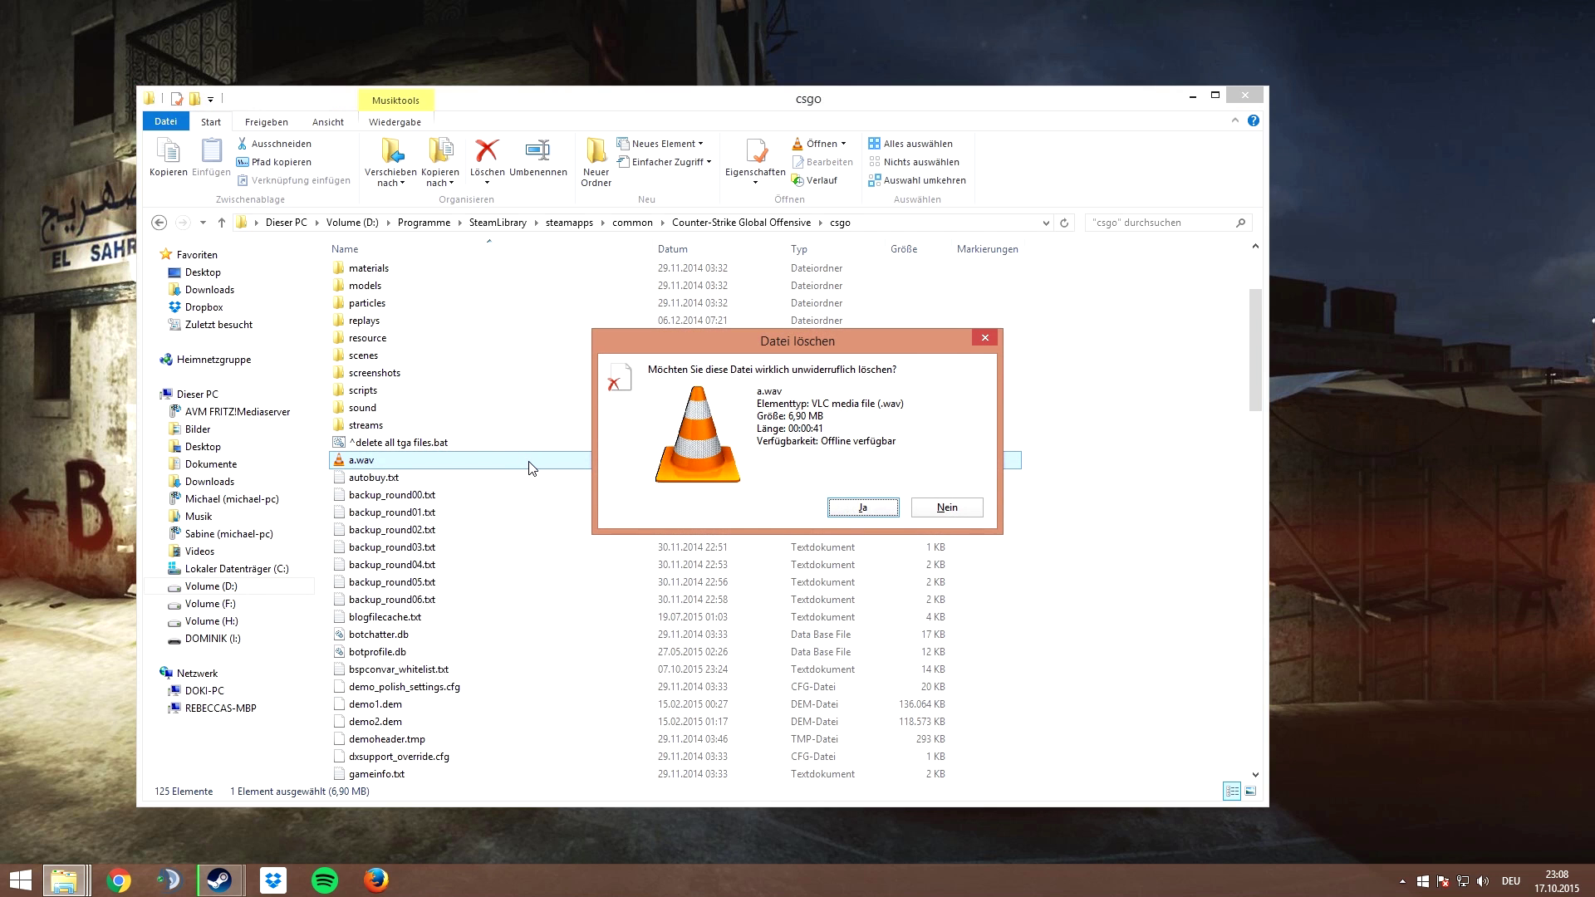
{"action": "key", "text": "Return"}
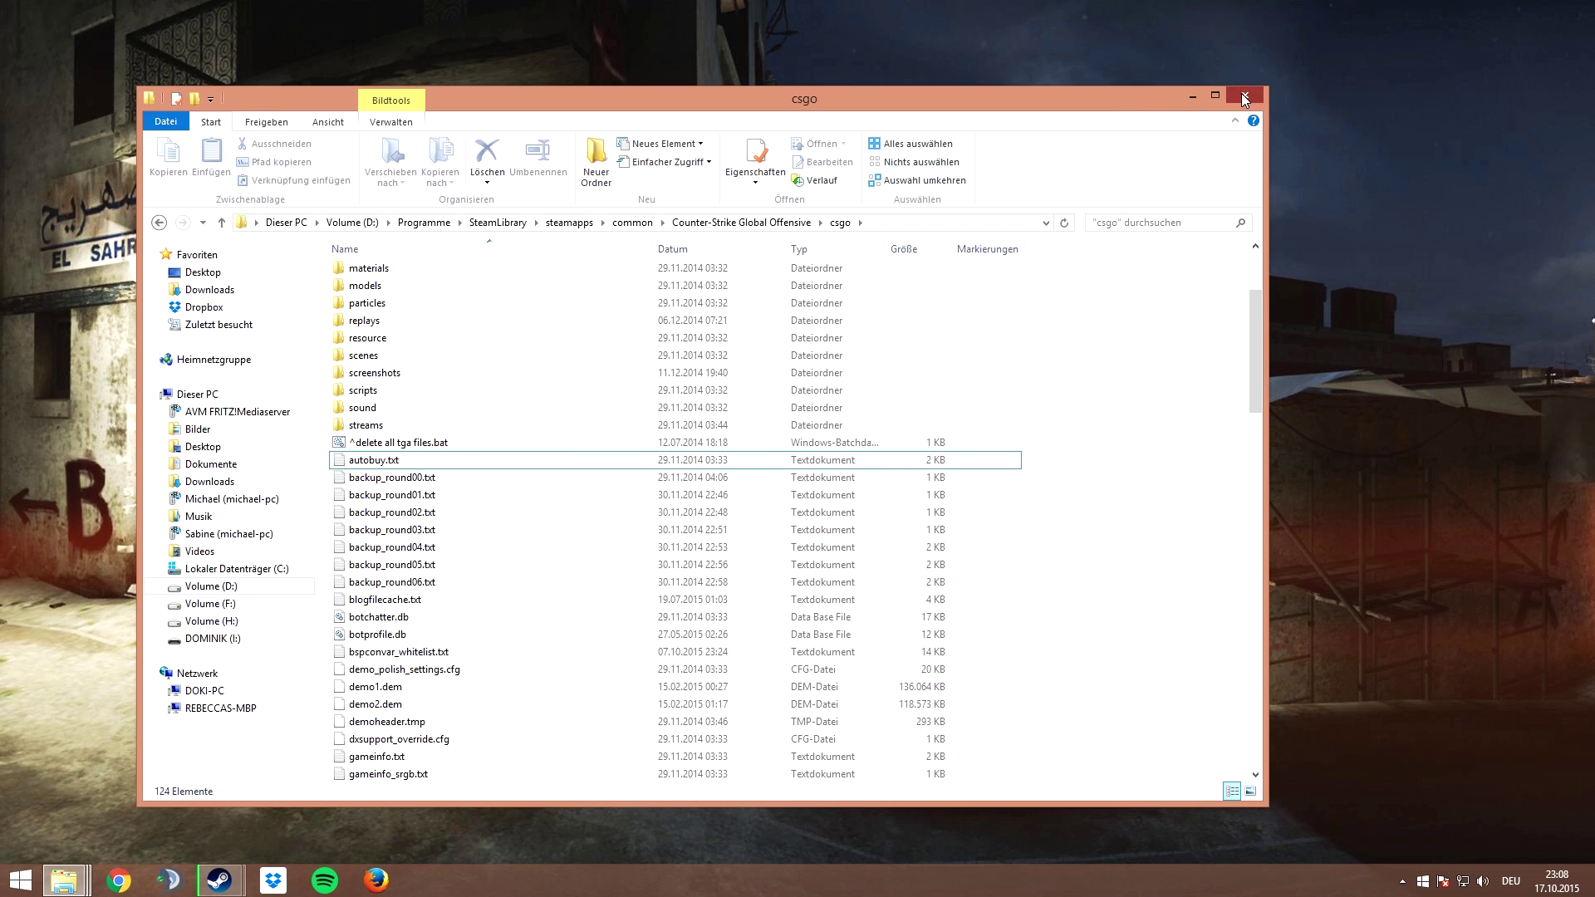
{"action": "left_click", "coordinate": [1242, 94]}
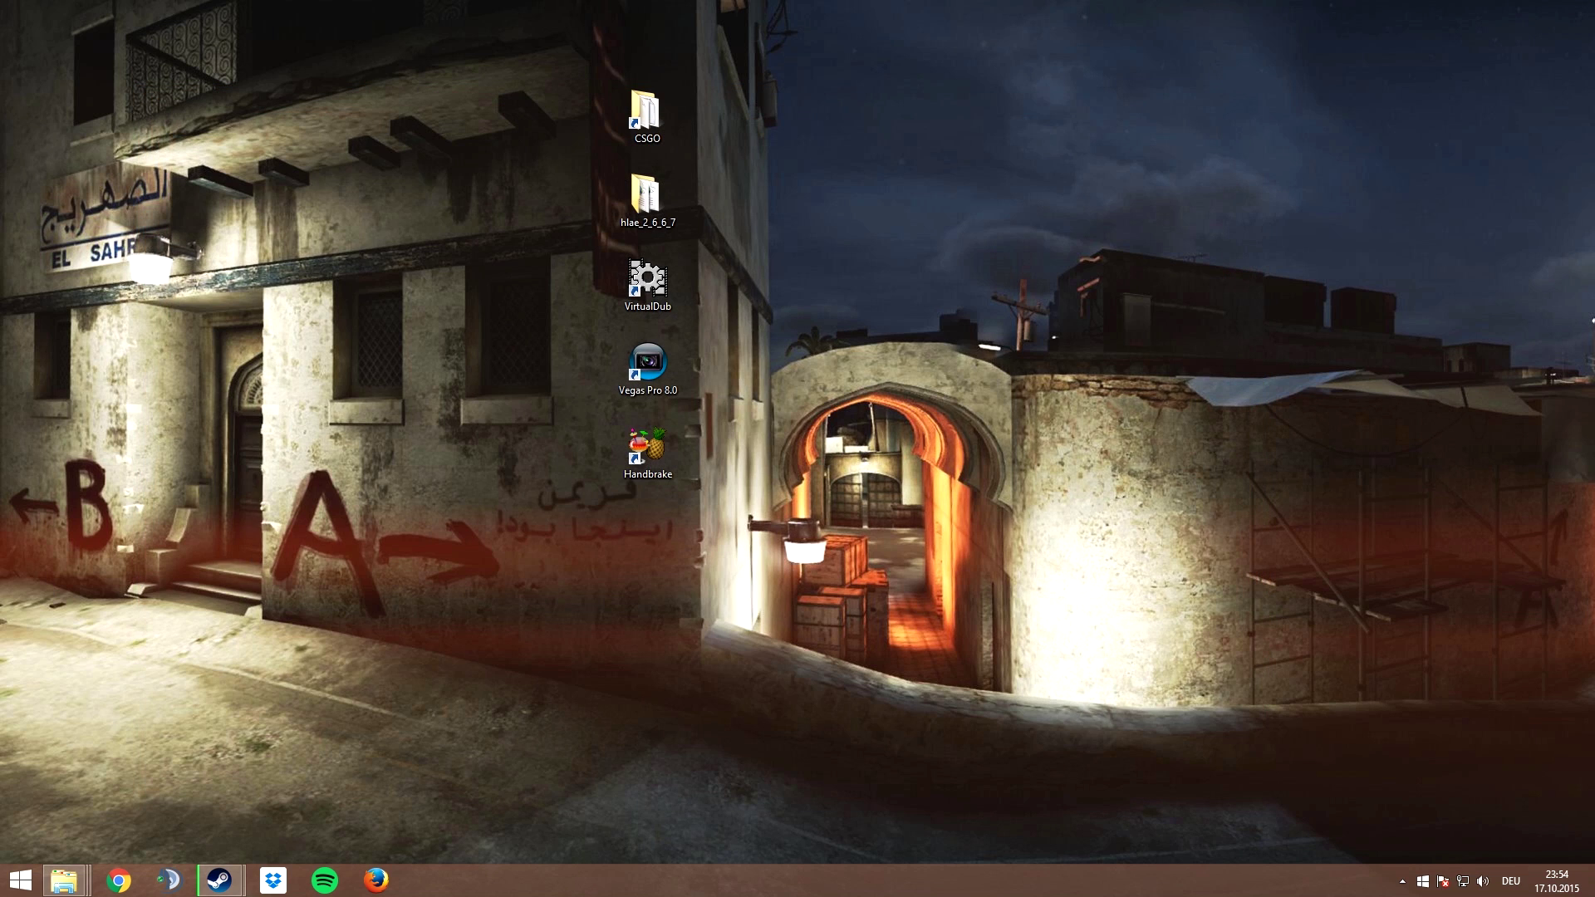
Step: Launch Sony Vegas Pro 8.0 and drop the new gameplay clip onto tracks 7–8 after the intro
{"action": "double_click", "coordinate": [640, 374]}
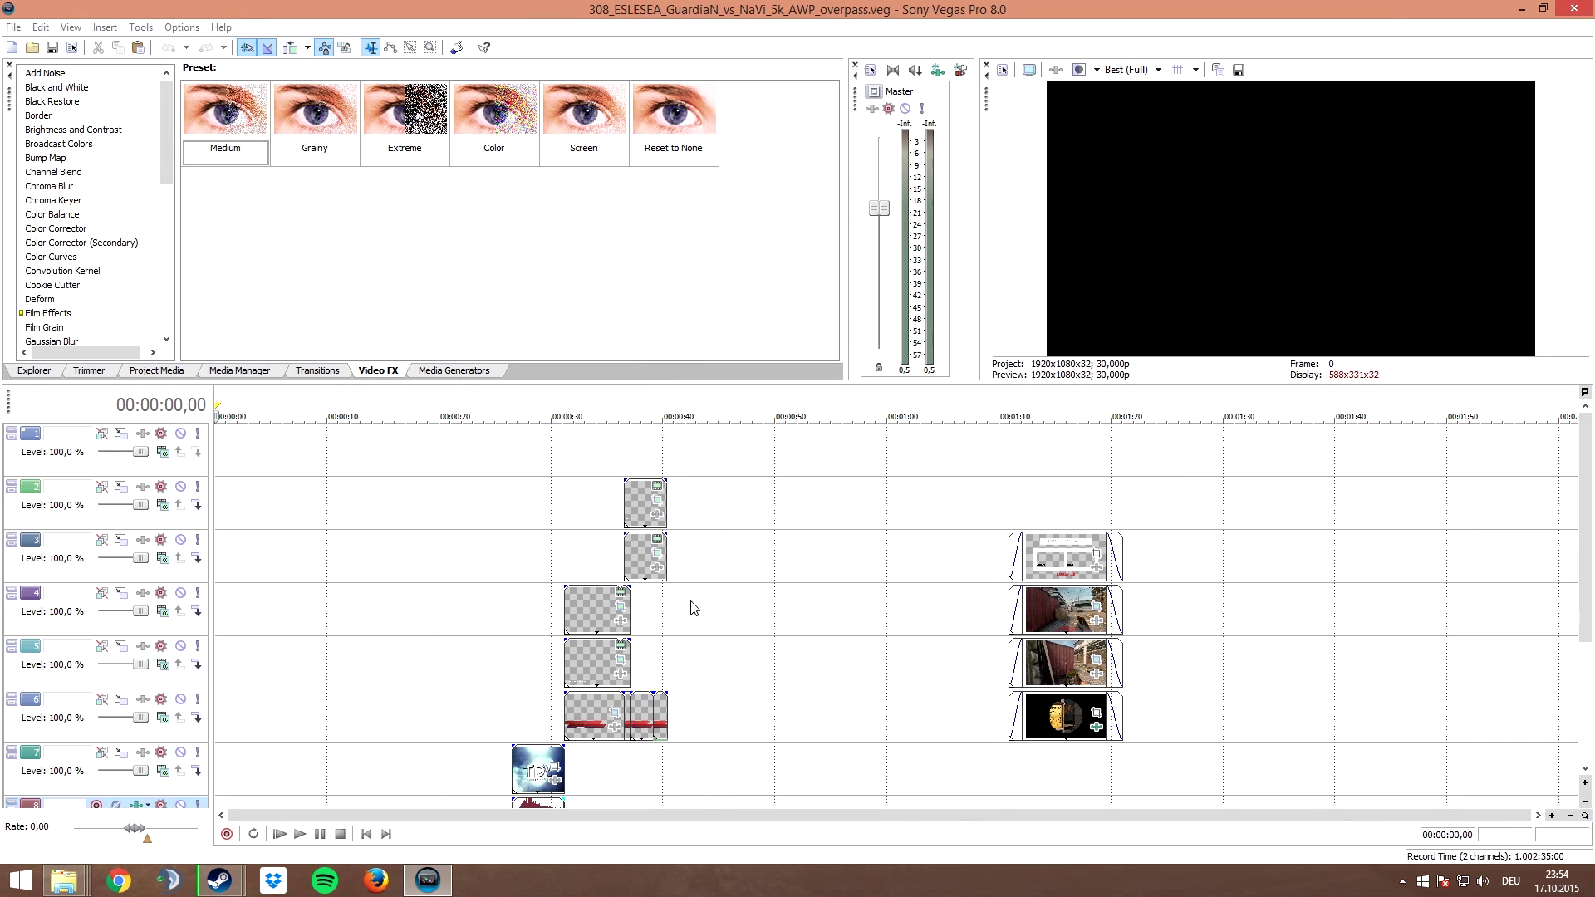
{"action": "left_click", "coordinate": [703, 614]}
{"action": "key", "text": "Up"}
{"action": "key", "text": "Up"}
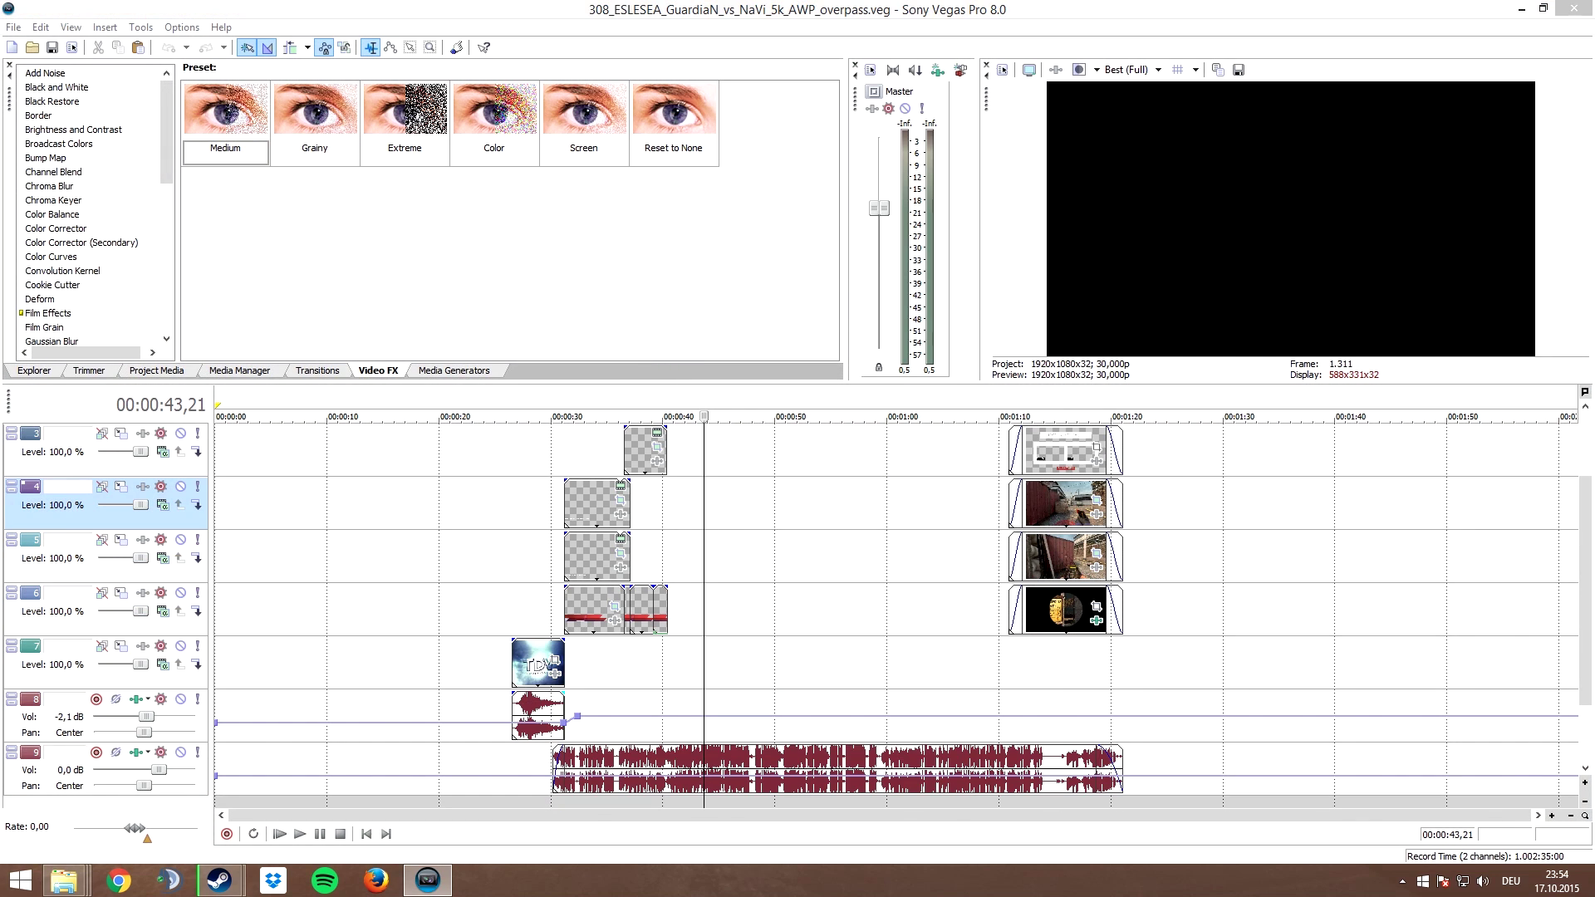
{"action": "left_click_drag", "start_coordinate": [502, 660], "coordinate": [577, 660]}
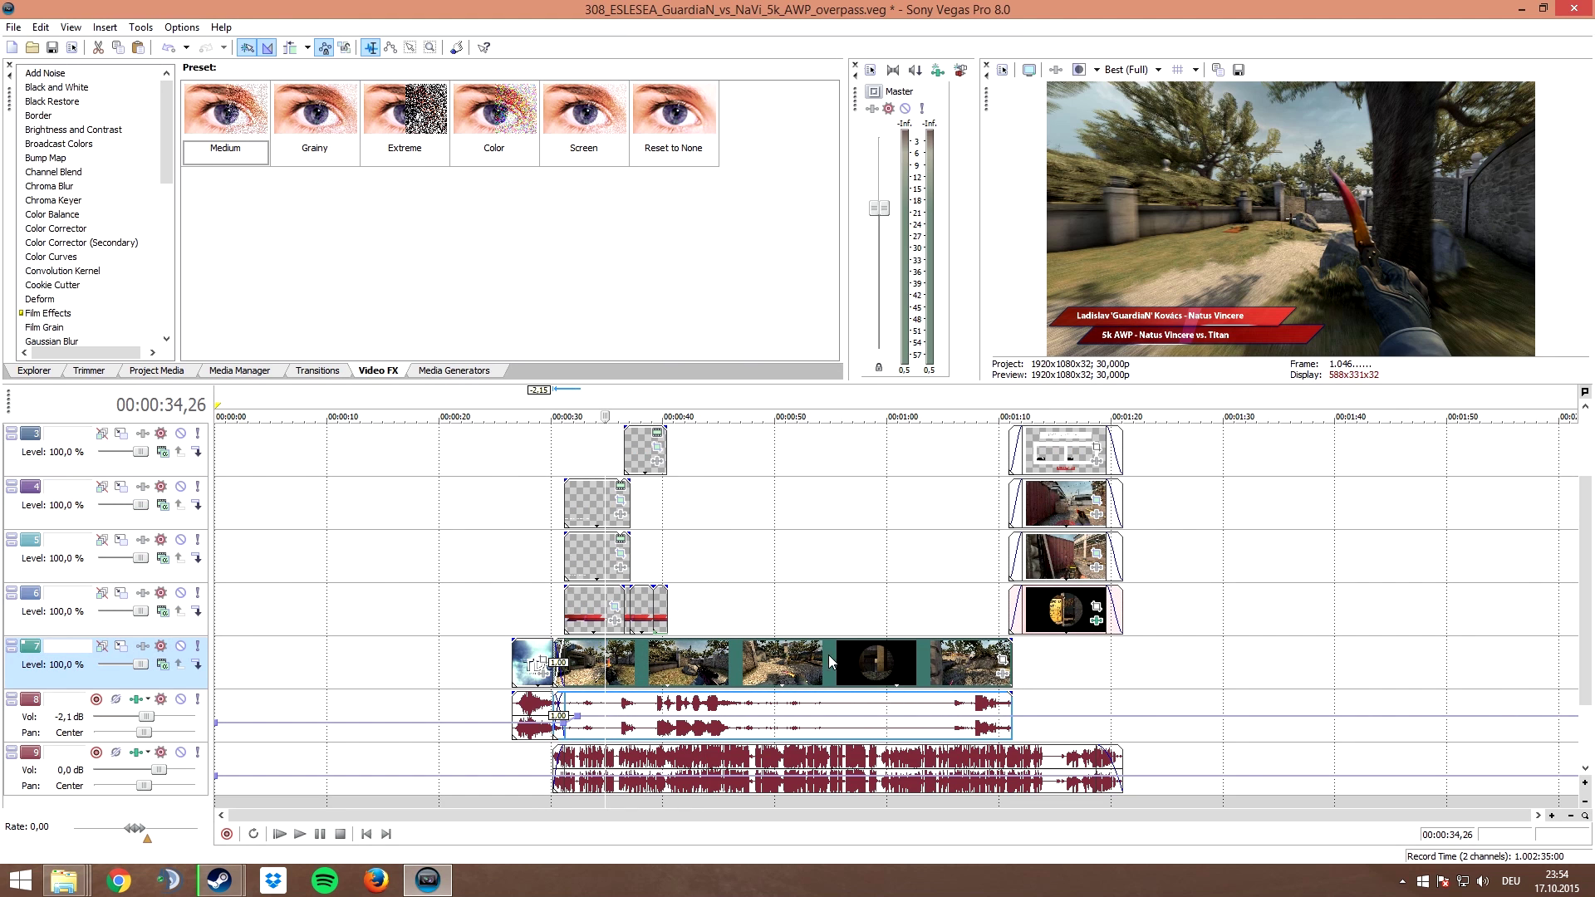
Step: Inspect the new clip's frames between 00:00:46 and 00:01:03 on the timeline
{"action": "left_click", "coordinate": [926, 662]}
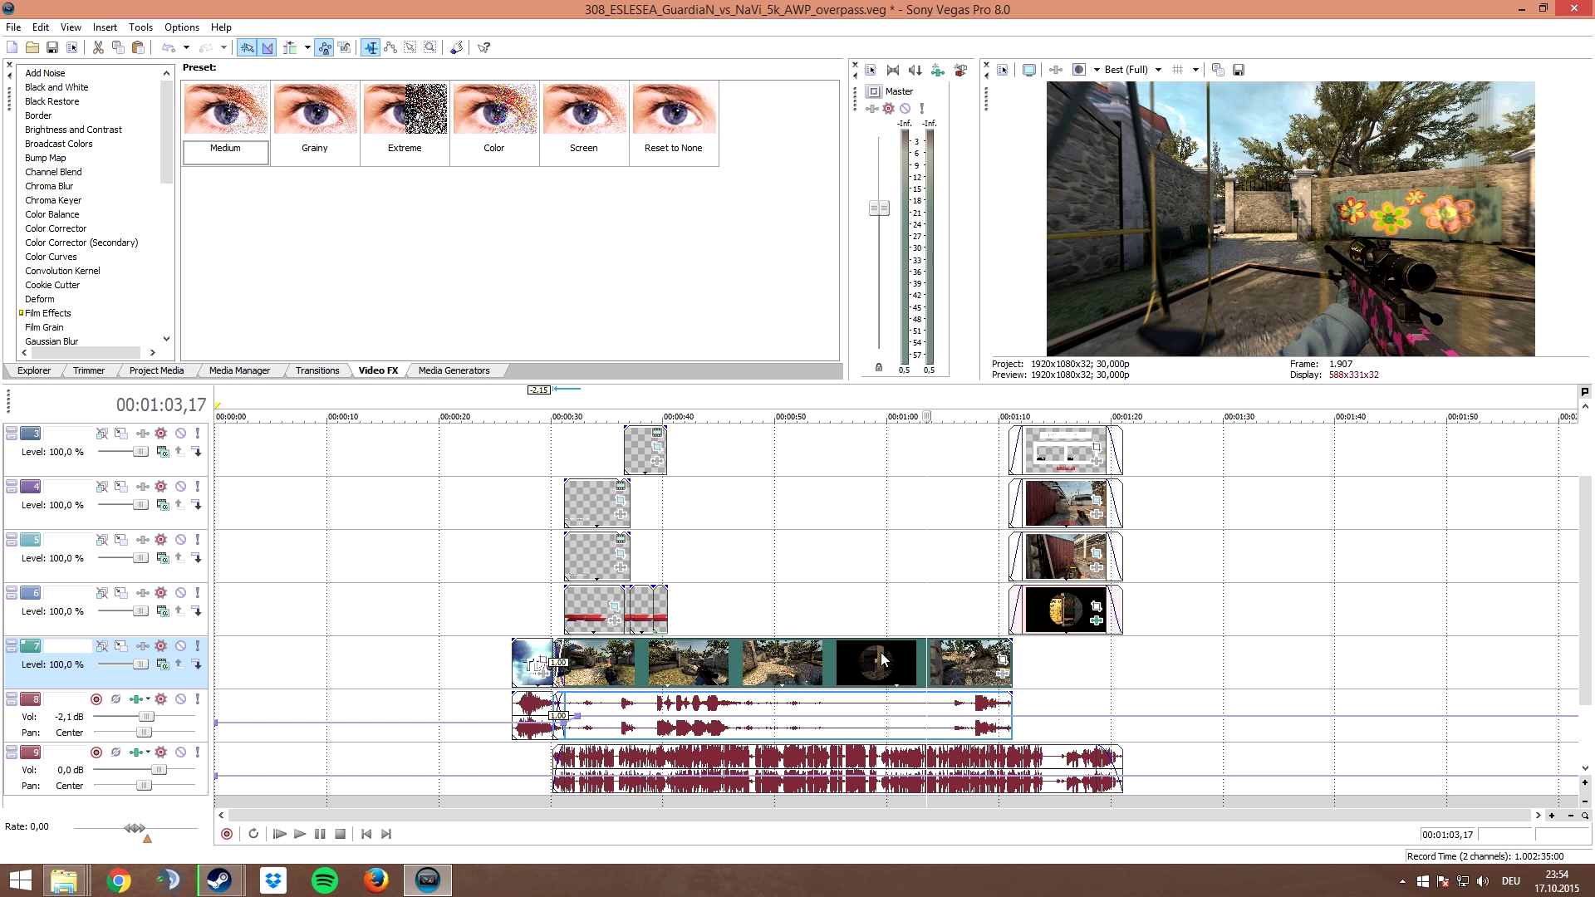
{"action": "left_click", "coordinate": [771, 664]}
{"action": "left_click", "coordinate": [746, 664]}
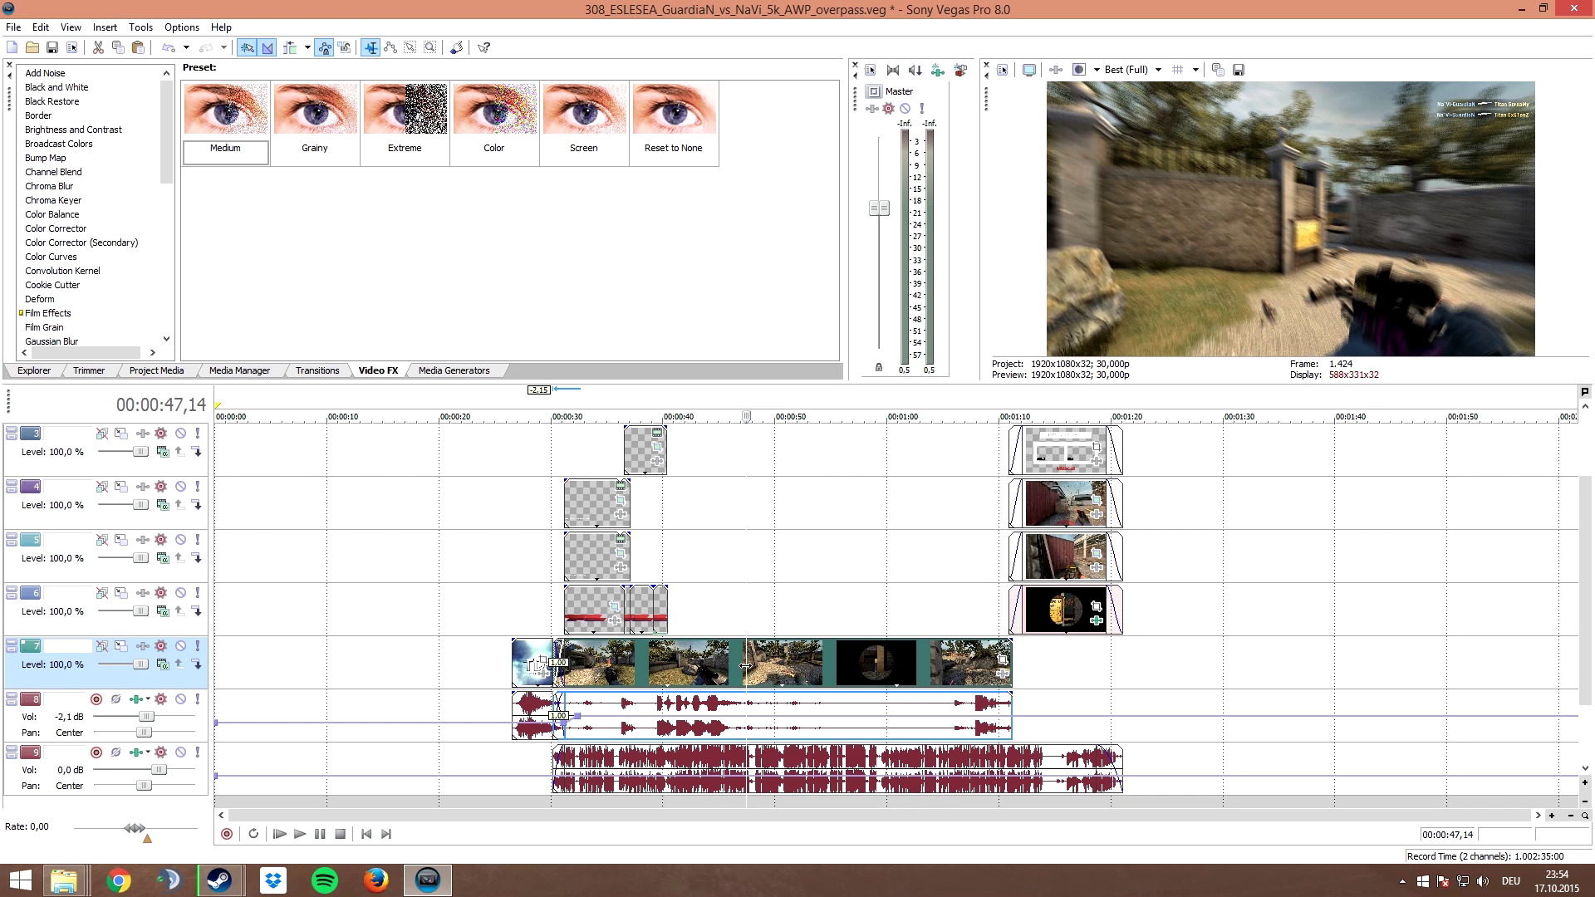
{"action": "left_click", "coordinate": [740, 664]}
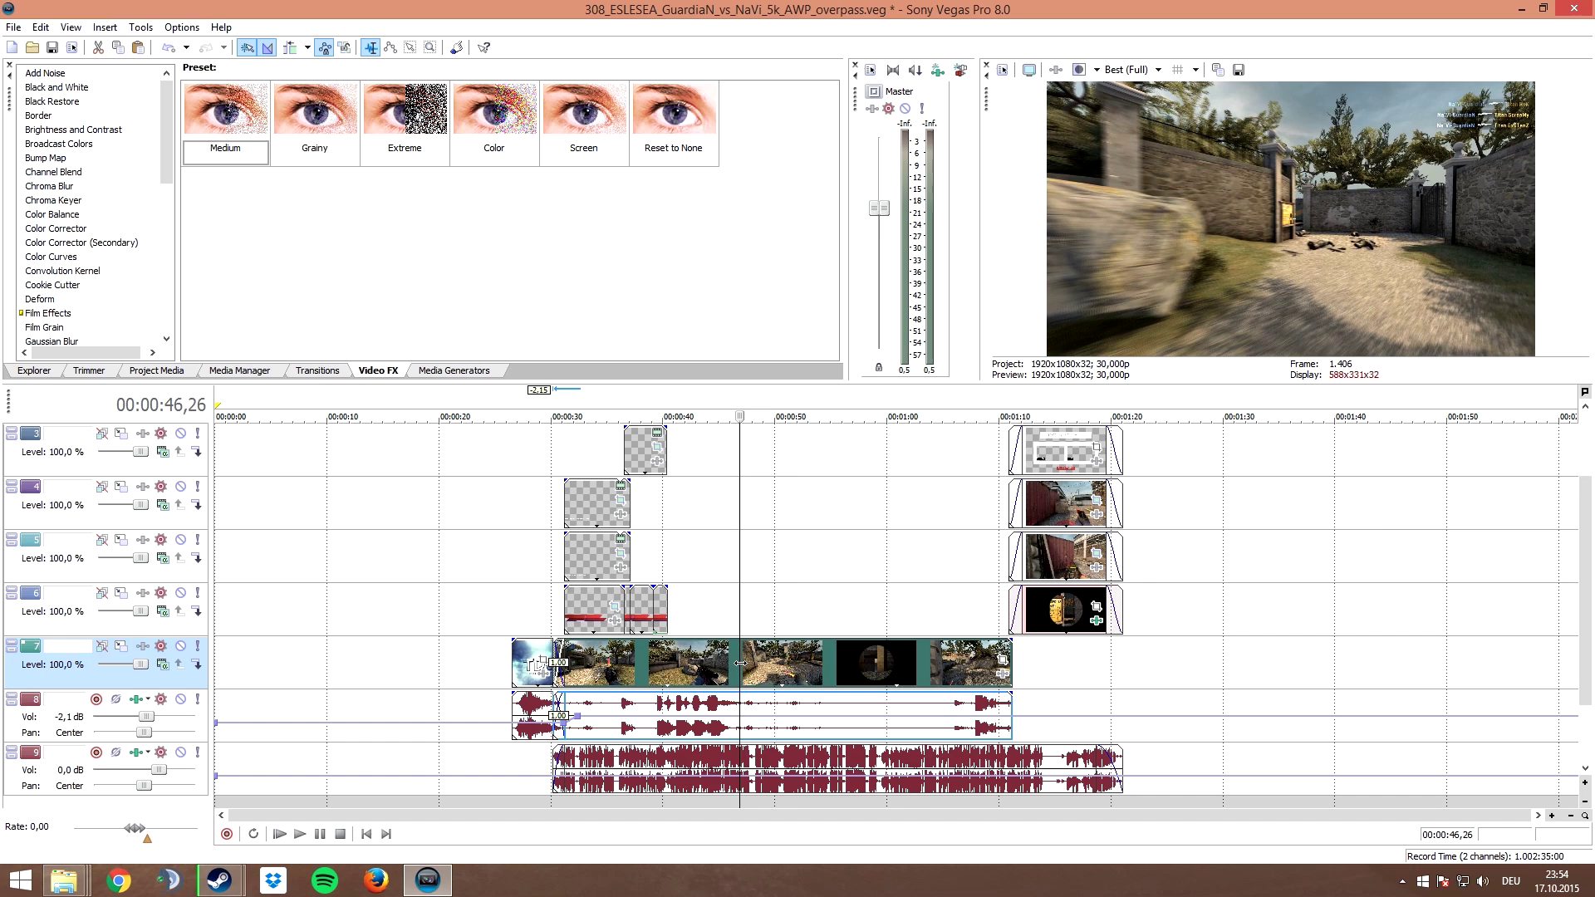
{"action": "left_click", "coordinate": [747, 664]}
{"action": "left_click", "coordinate": [755, 665]}
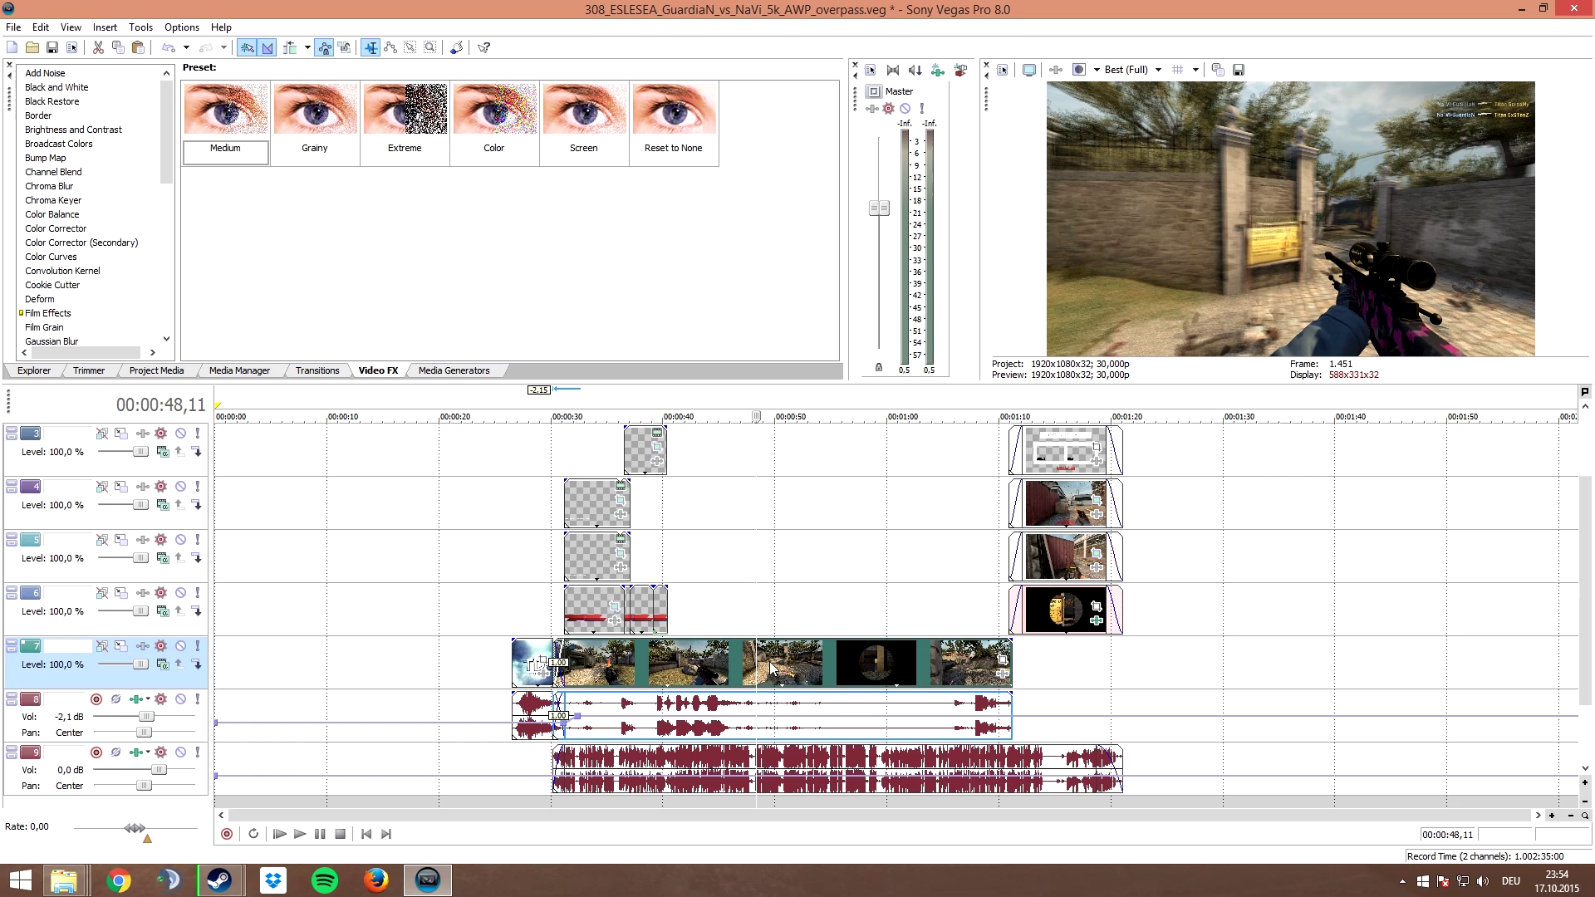
Step: Set the preview quality to Preview (Half)
{"action": "left_click", "coordinate": [1156, 73]}
{"action": "mouse_move", "coordinate": [1159, 108]}
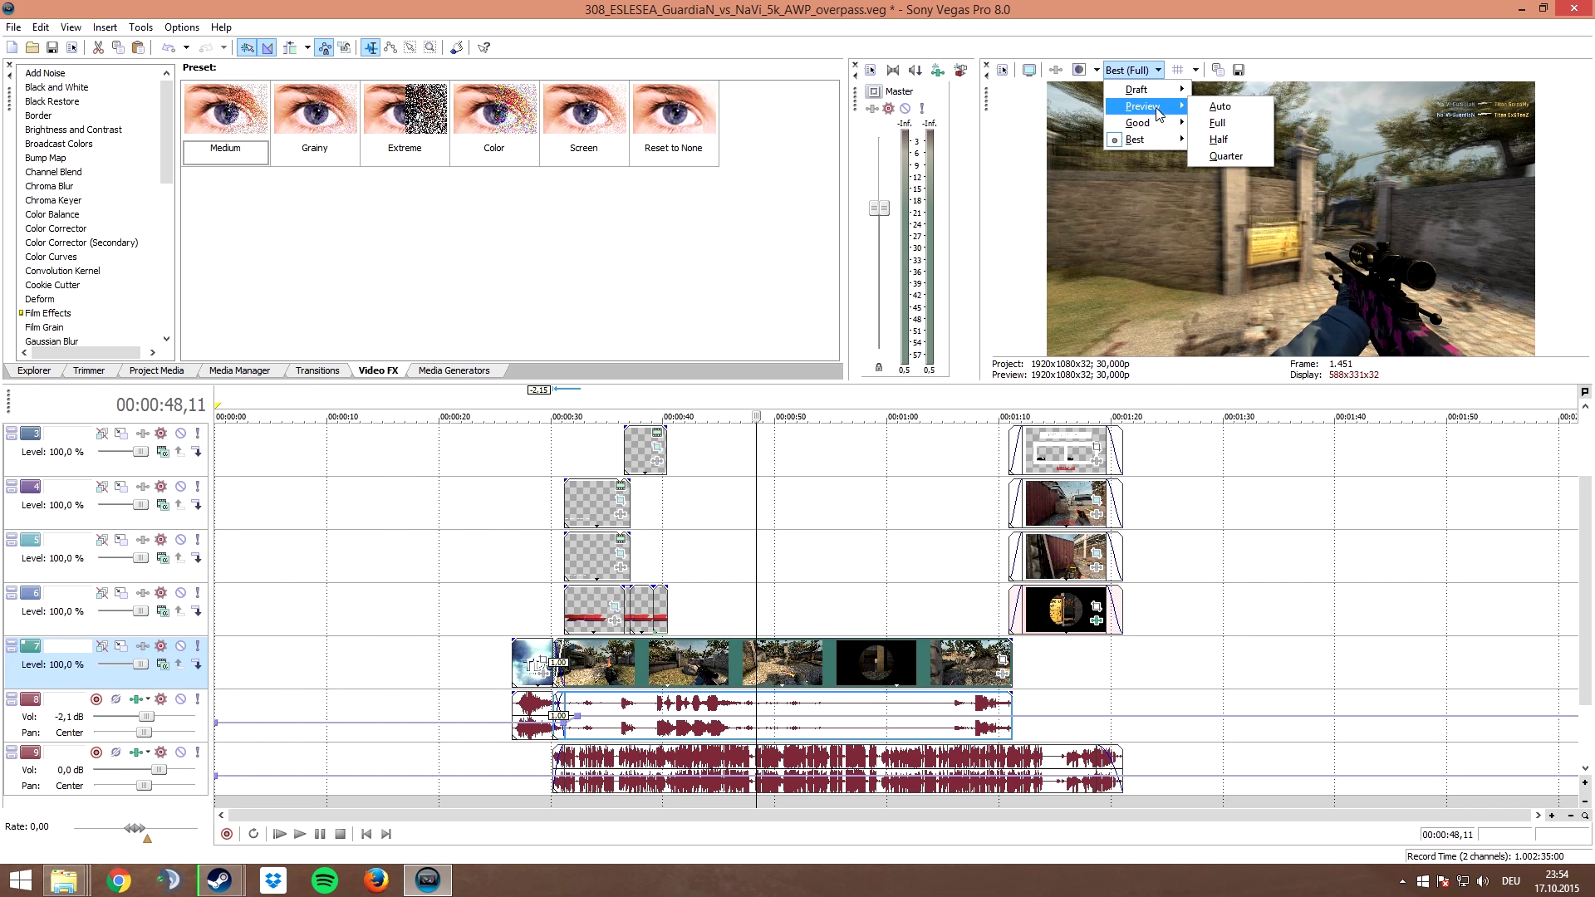
{"action": "left_click", "coordinate": [1219, 140]}
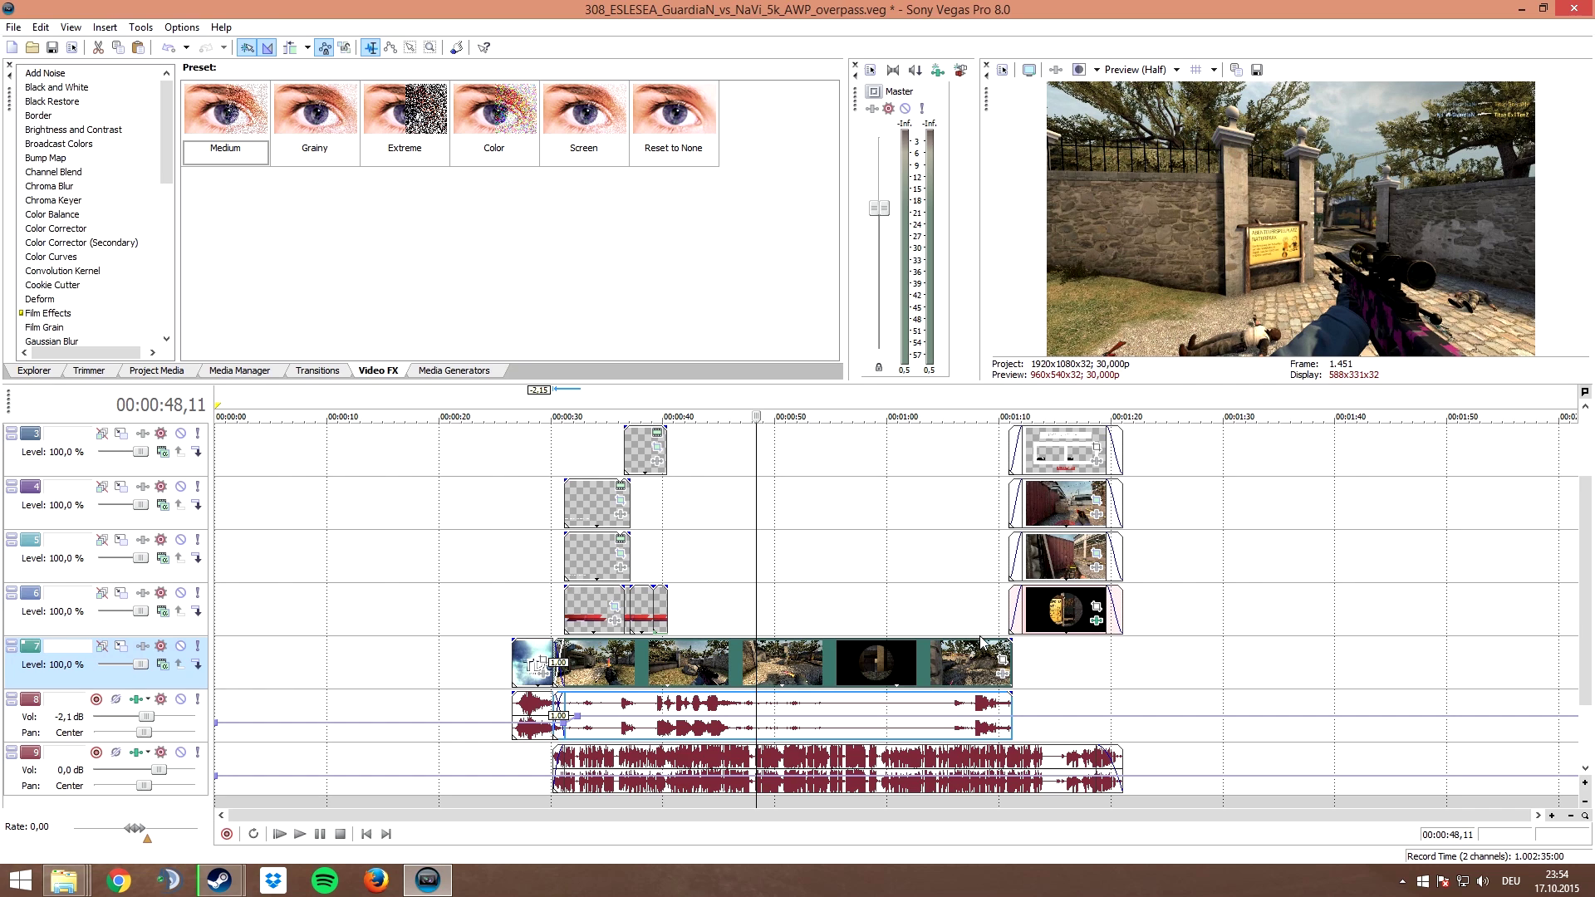
Step: Change the new clip's resample switch, first disabling resampling, then choosing Smart Resample
{"action": "right_click", "coordinate": [781, 667]}
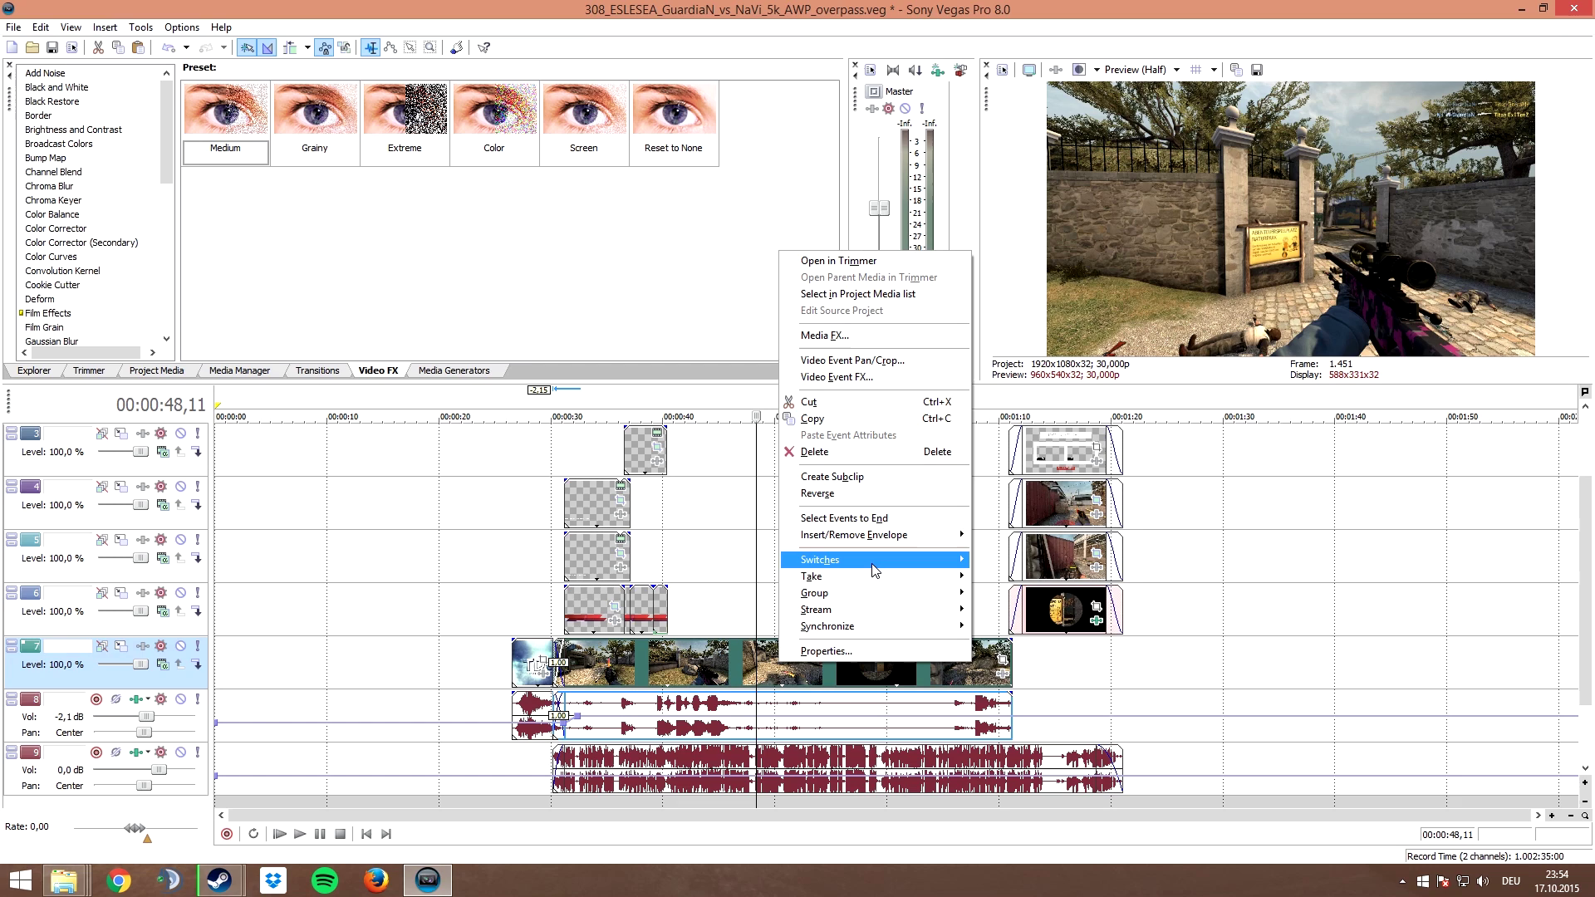
{"action": "mouse_move", "coordinate": [880, 560]}
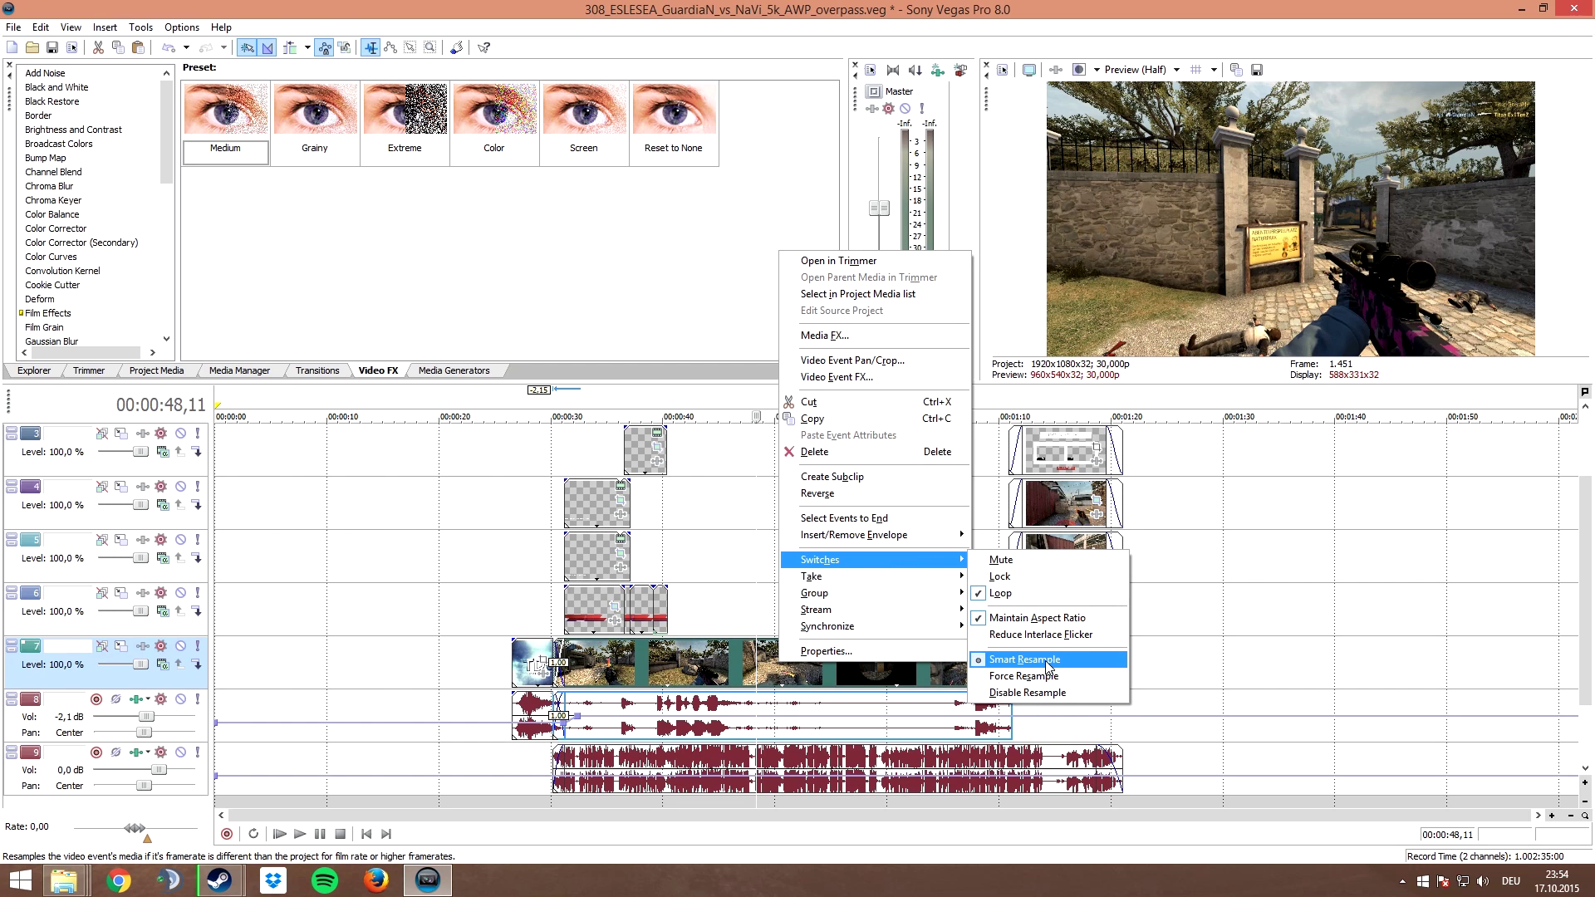
{"action": "left_click", "coordinate": [1042, 693]}
{"action": "right_click", "coordinate": [765, 663]}
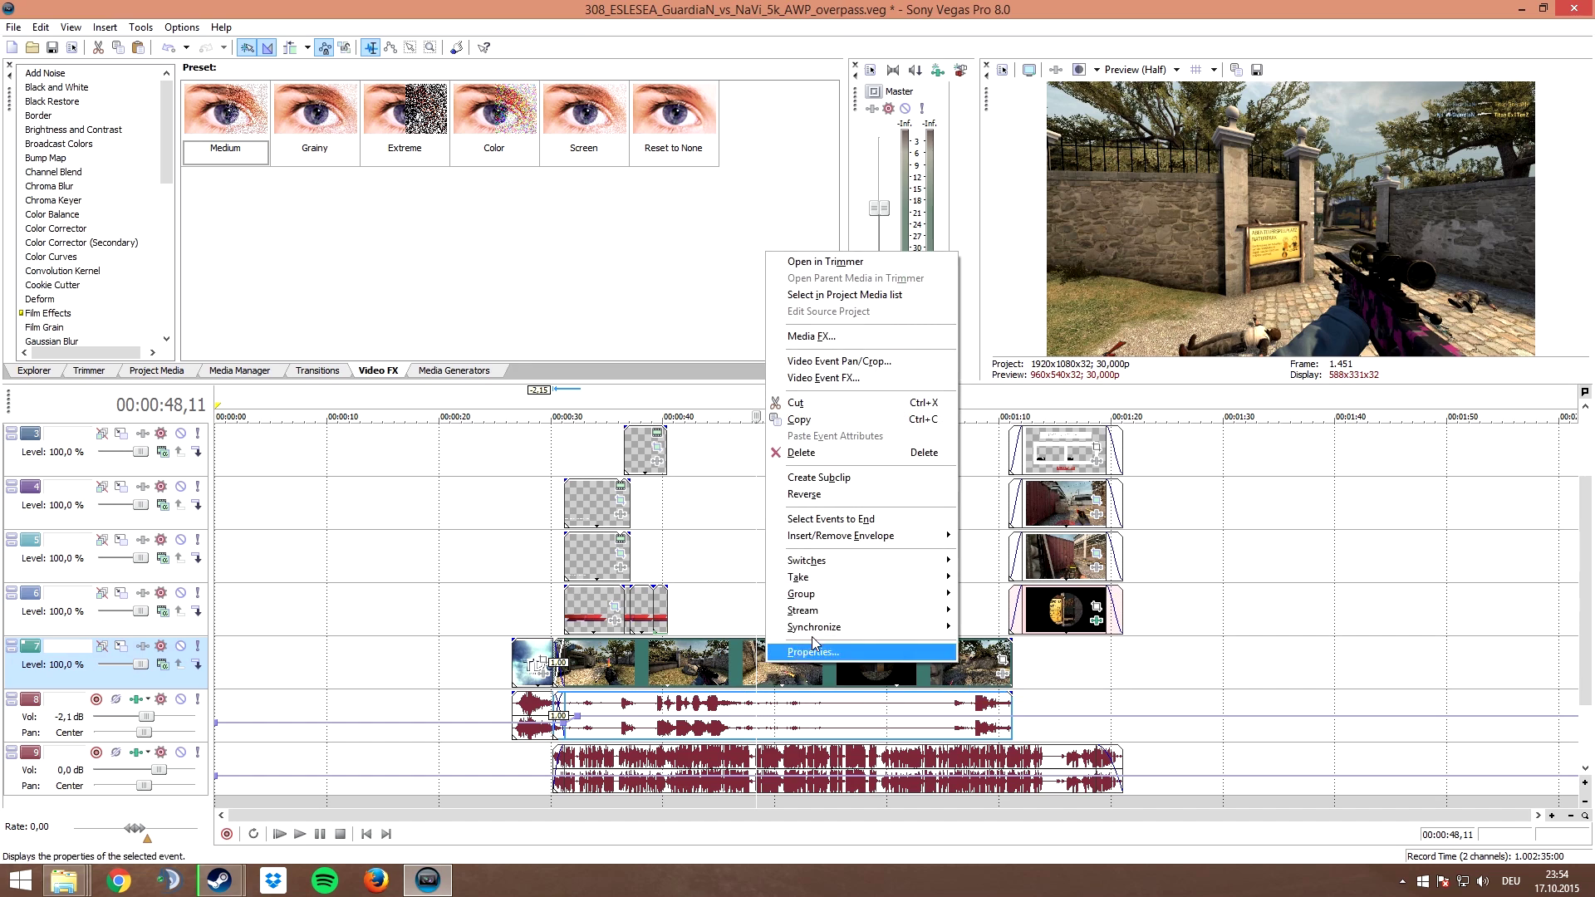
{"action": "mouse_move", "coordinate": [942, 561]}
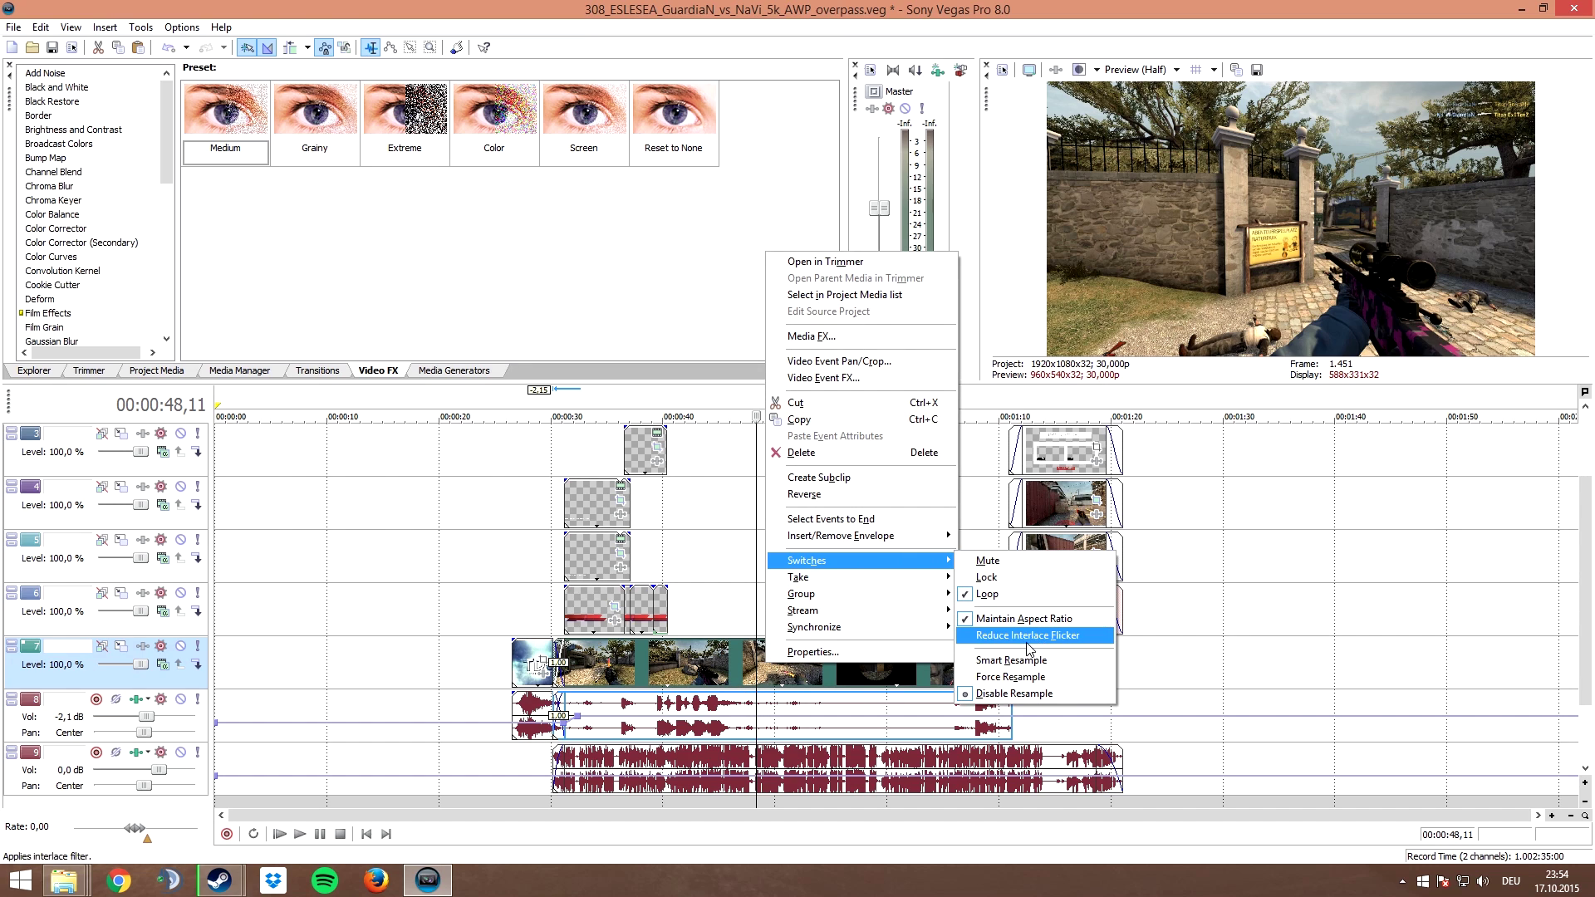
{"action": "left_click", "coordinate": [1011, 661]}
Step: Select the new clip's audio and video and play back from 1:07 to check it
{"action": "left_click", "coordinate": [776, 598]}
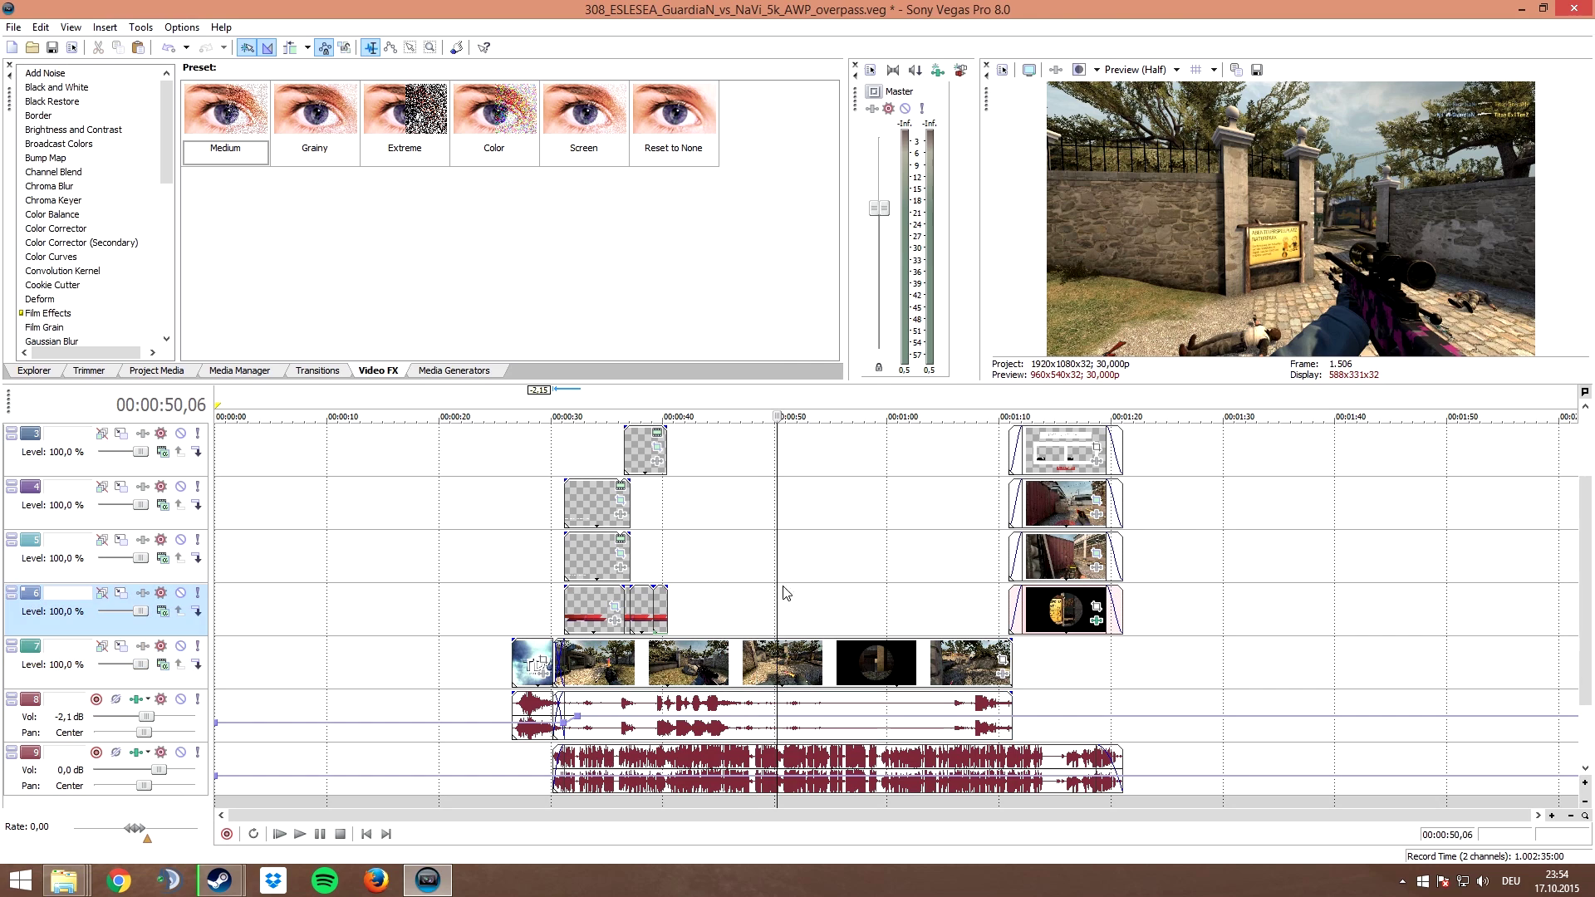
{"action": "left_click", "coordinate": [971, 706]}
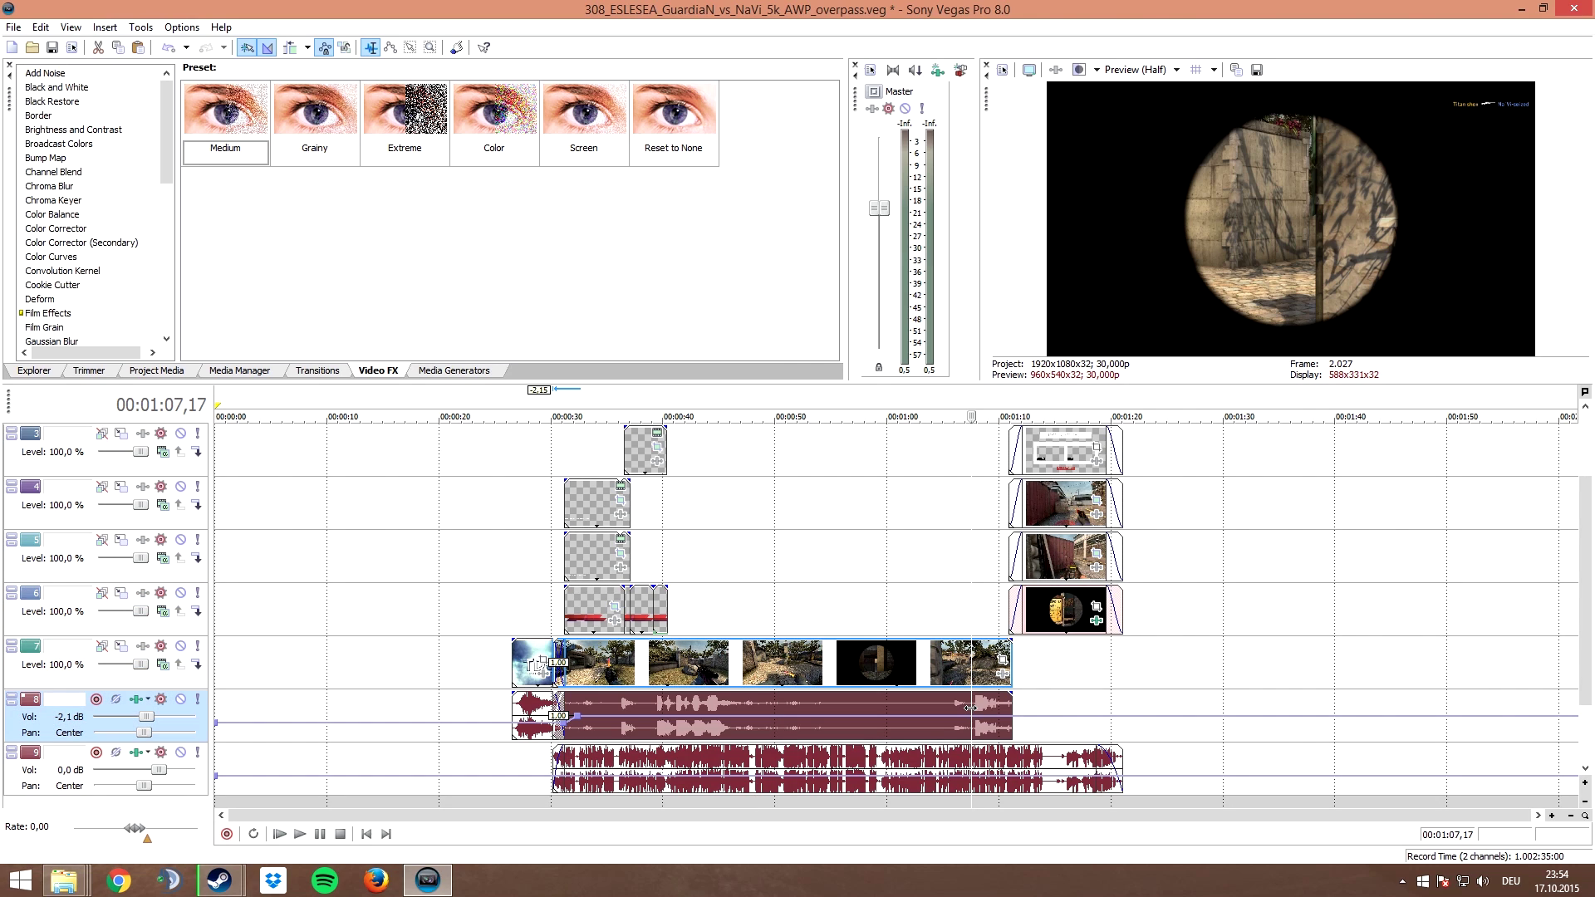
{"action": "scroll", "coordinate": [970, 706], "scroll_direction": "down", "scroll_amount": 2}
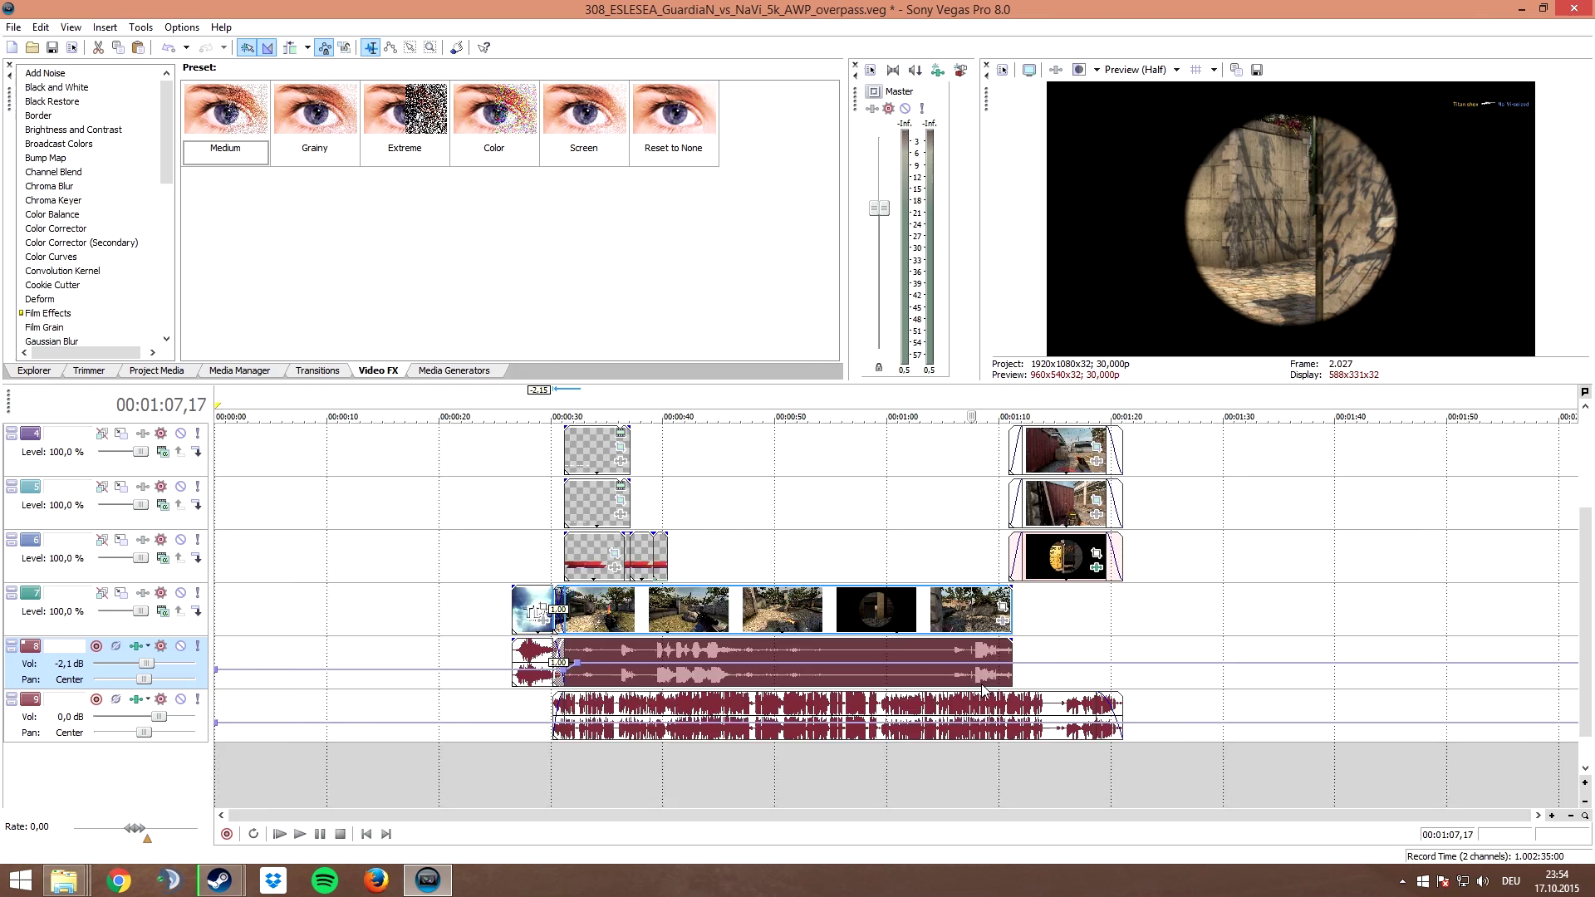
{"action": "scroll", "coordinate": [893, 669], "scroll_direction": "up", "scroll_amount": 4}
{"action": "key", "text": "space"}
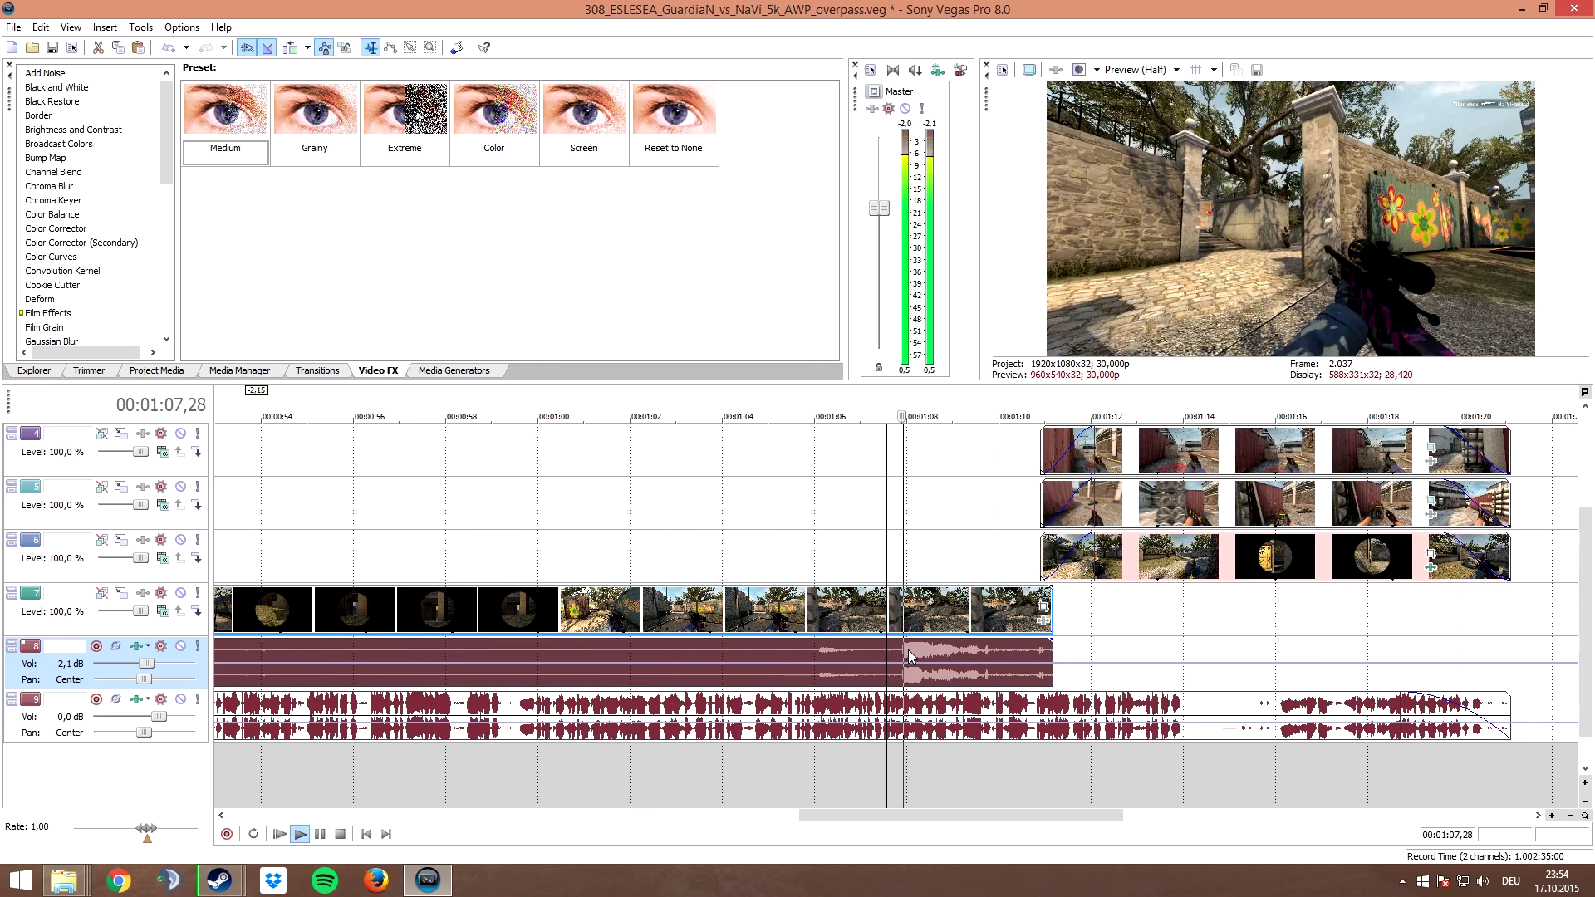
{"action": "key", "text": "space"}
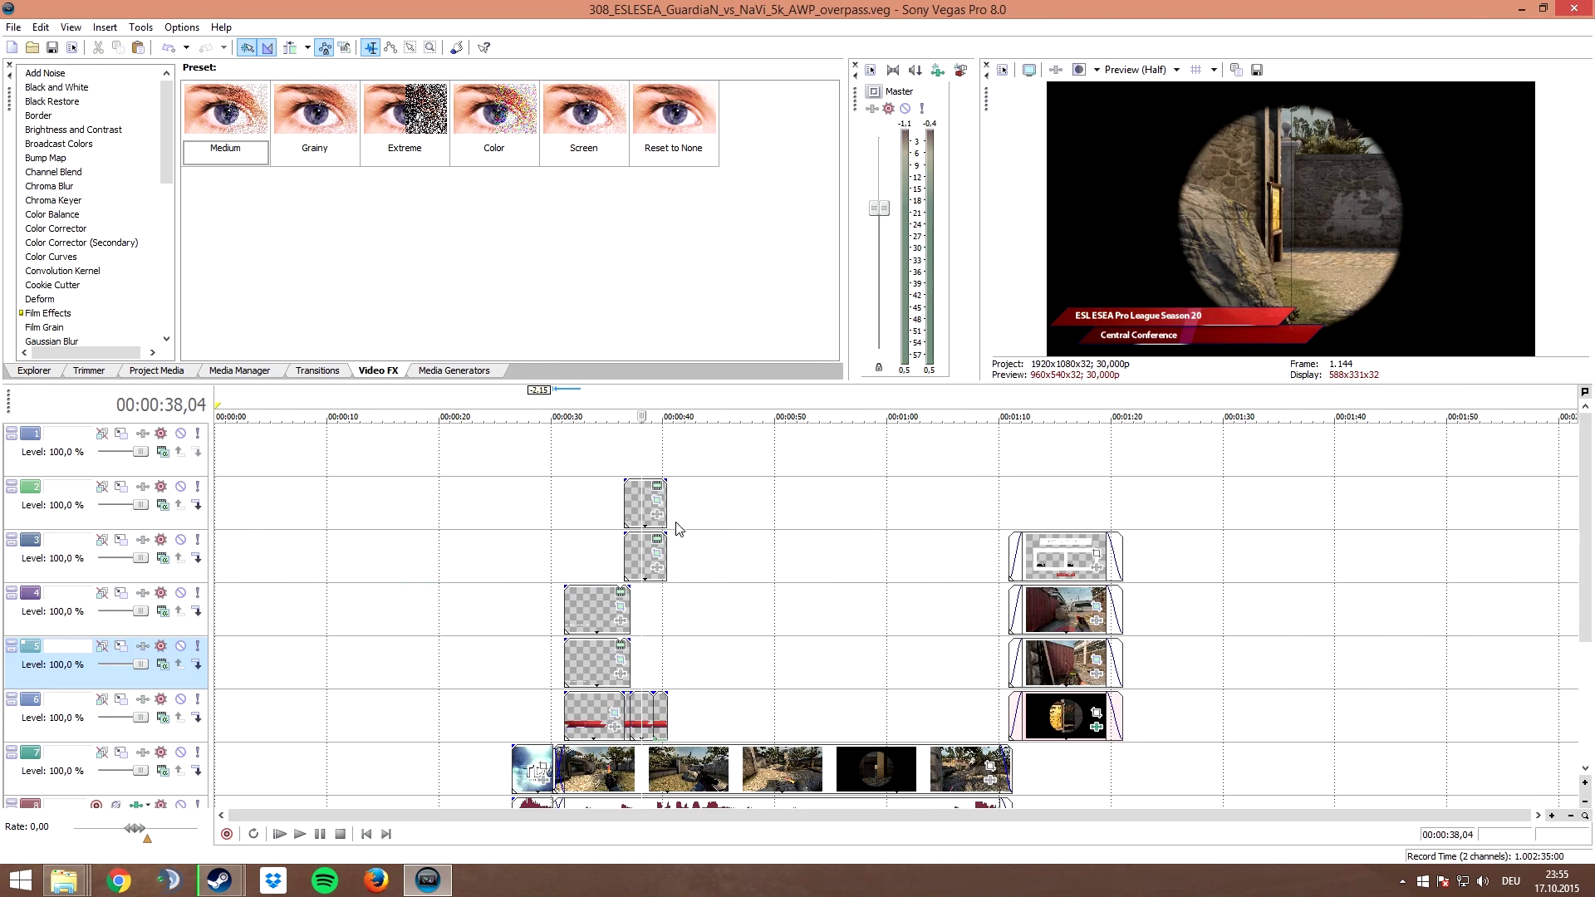
{"action": "left_click", "coordinate": [680, 646]}
{"action": "scroll", "coordinate": [680, 646], "scroll_direction": "down", "scroll_amount": 2}
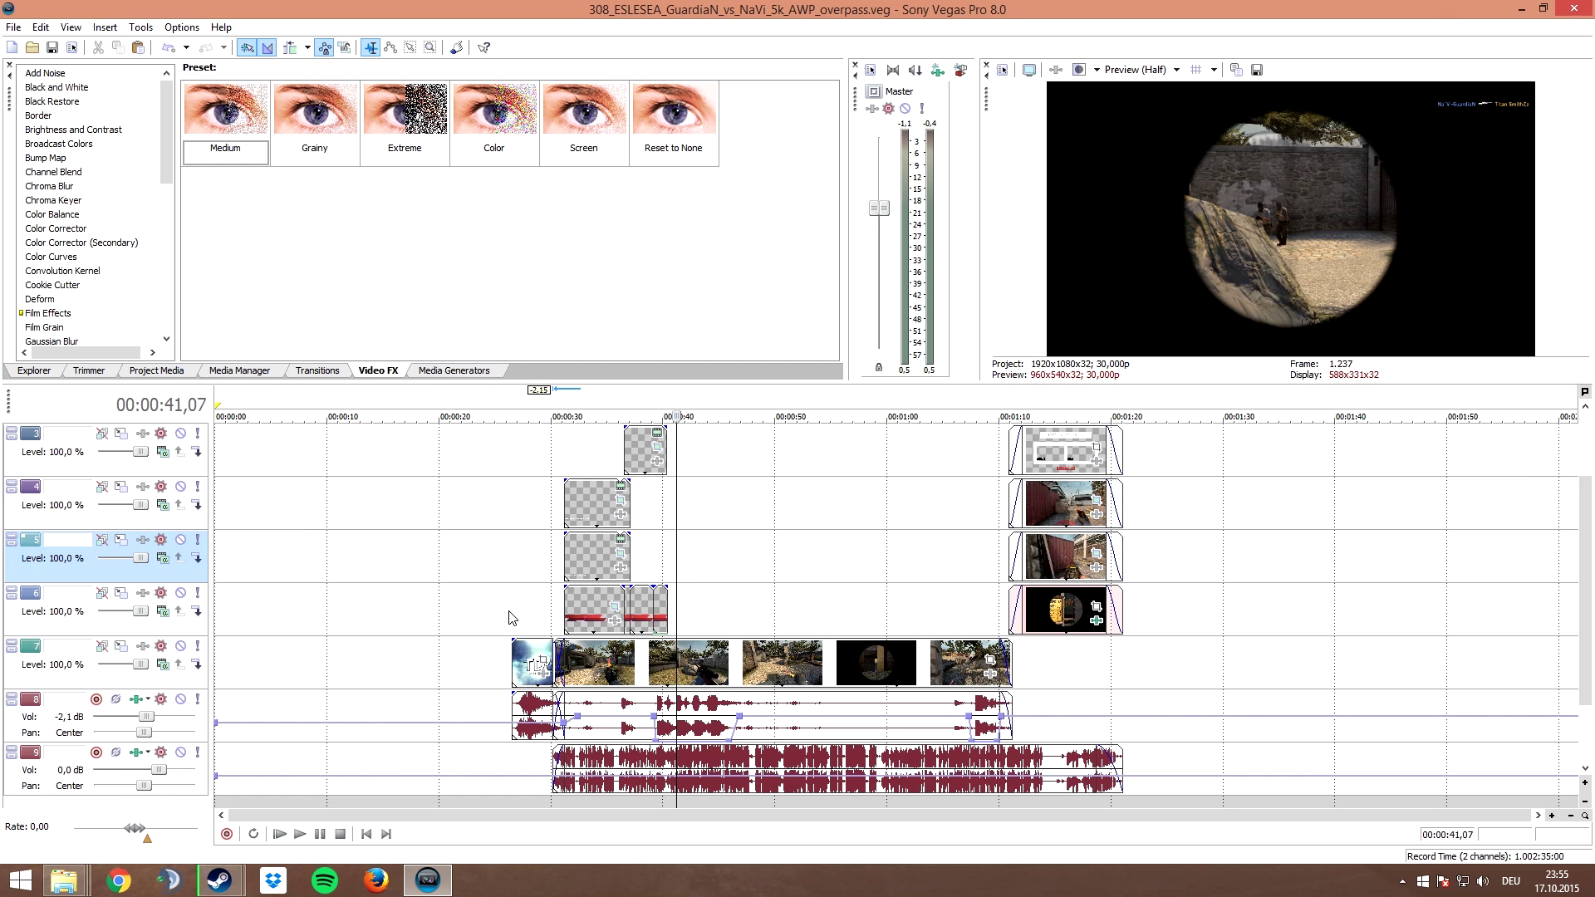
Step: Choose the uncompressed 1080p 60fps AVI render template and verify its video and 48 kHz PCM stereo audio settings
{"action": "left_click_drag", "start_coordinate": [512, 617], "coordinate": [1121, 629]}
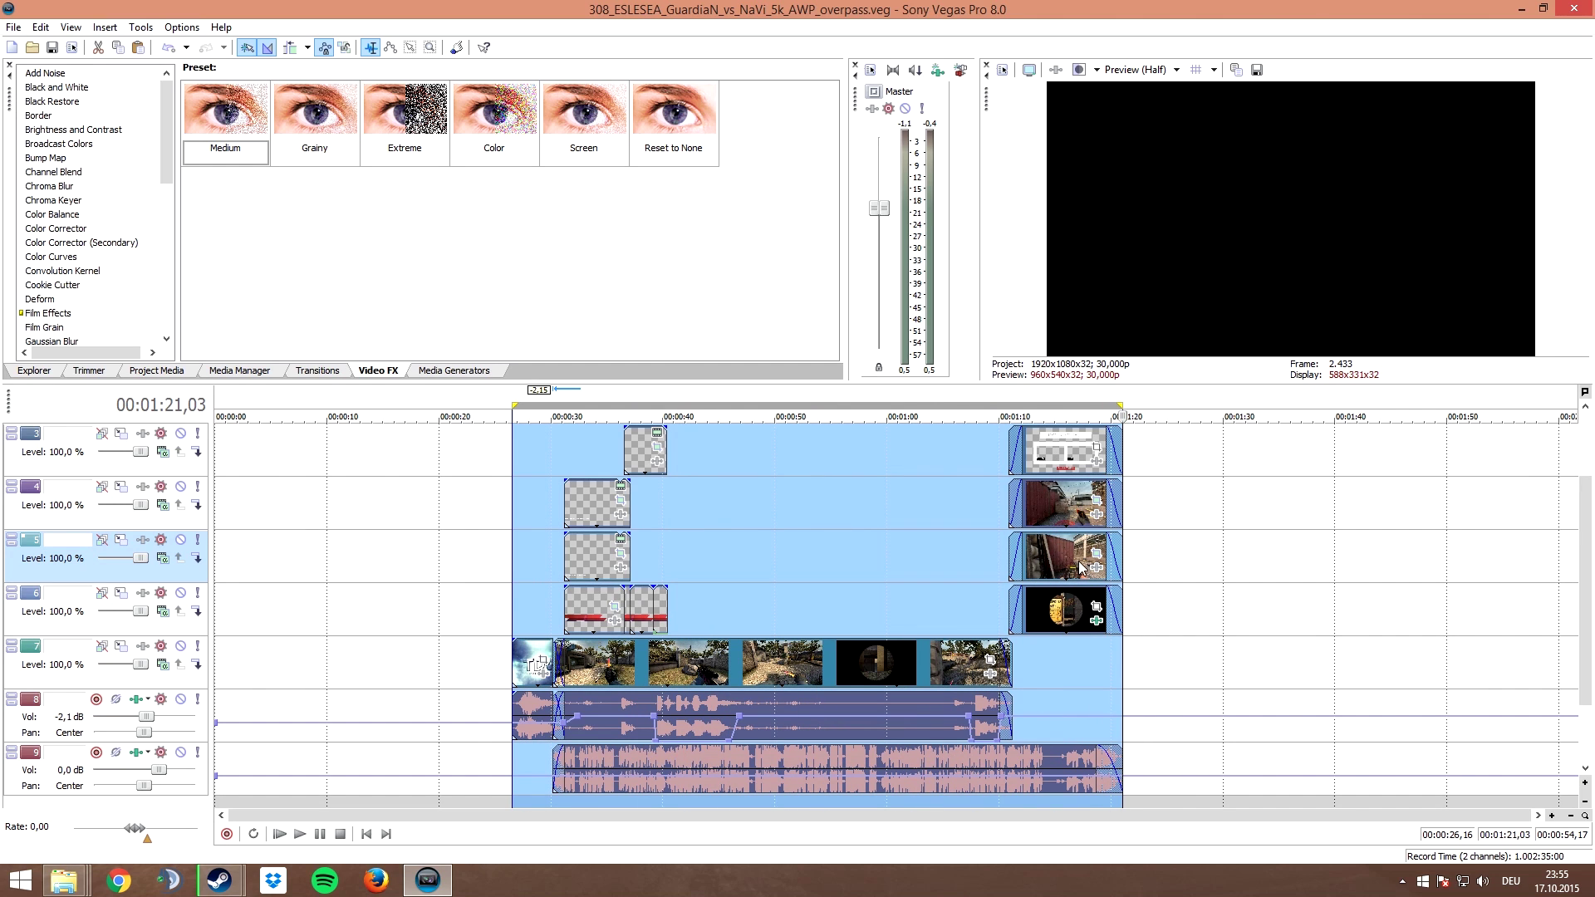
{"action": "left_click", "coordinate": [13, 27]}
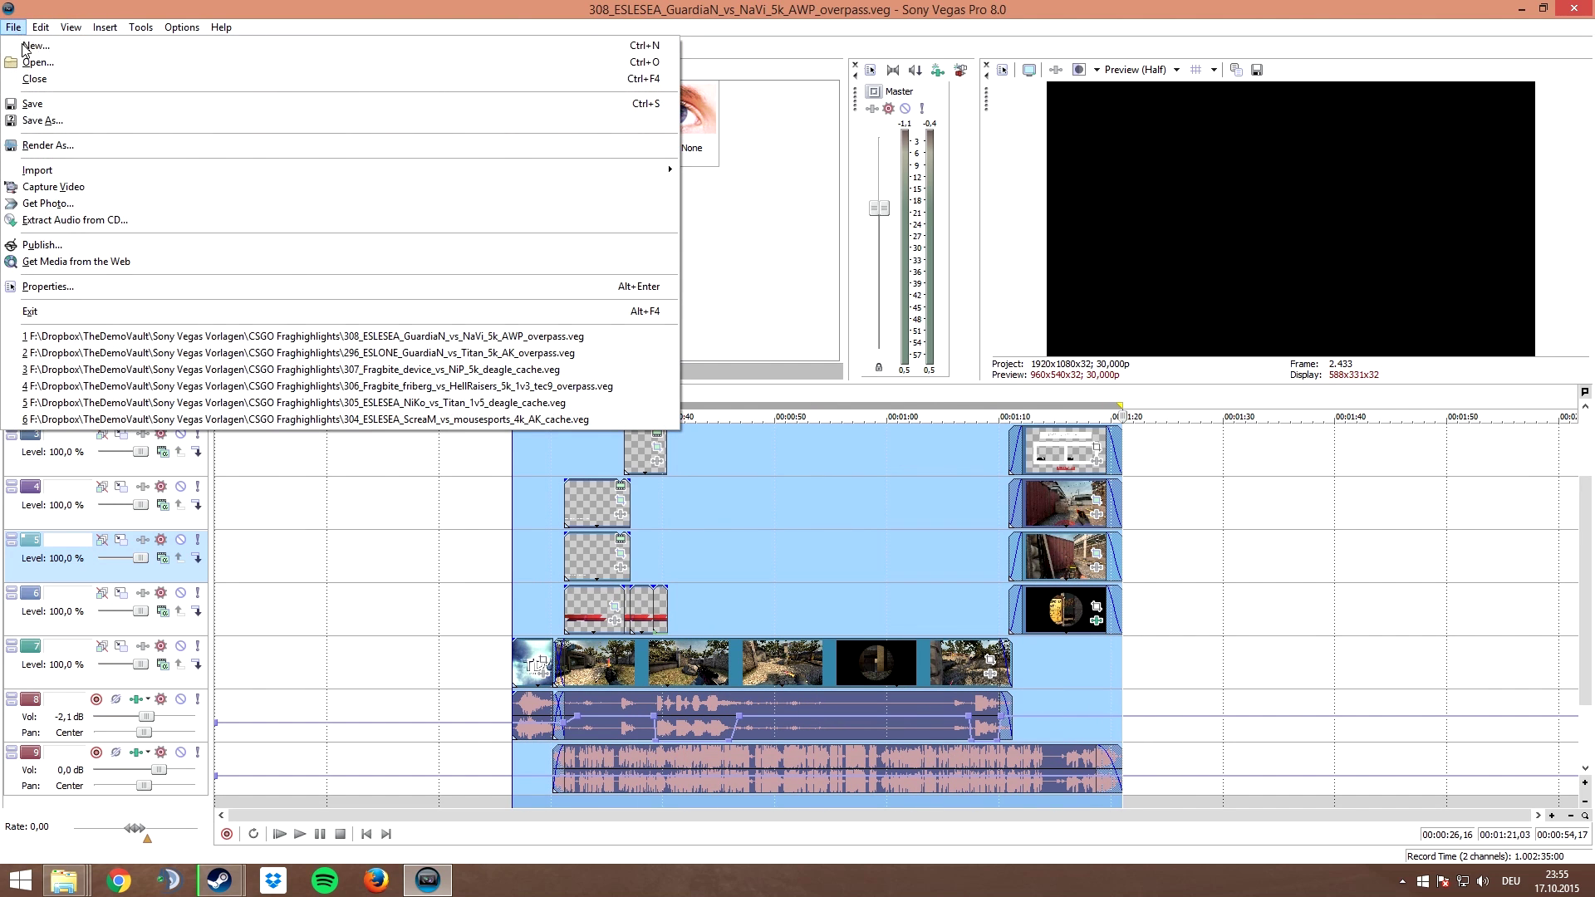
{"action": "left_click", "coordinate": [102, 149]}
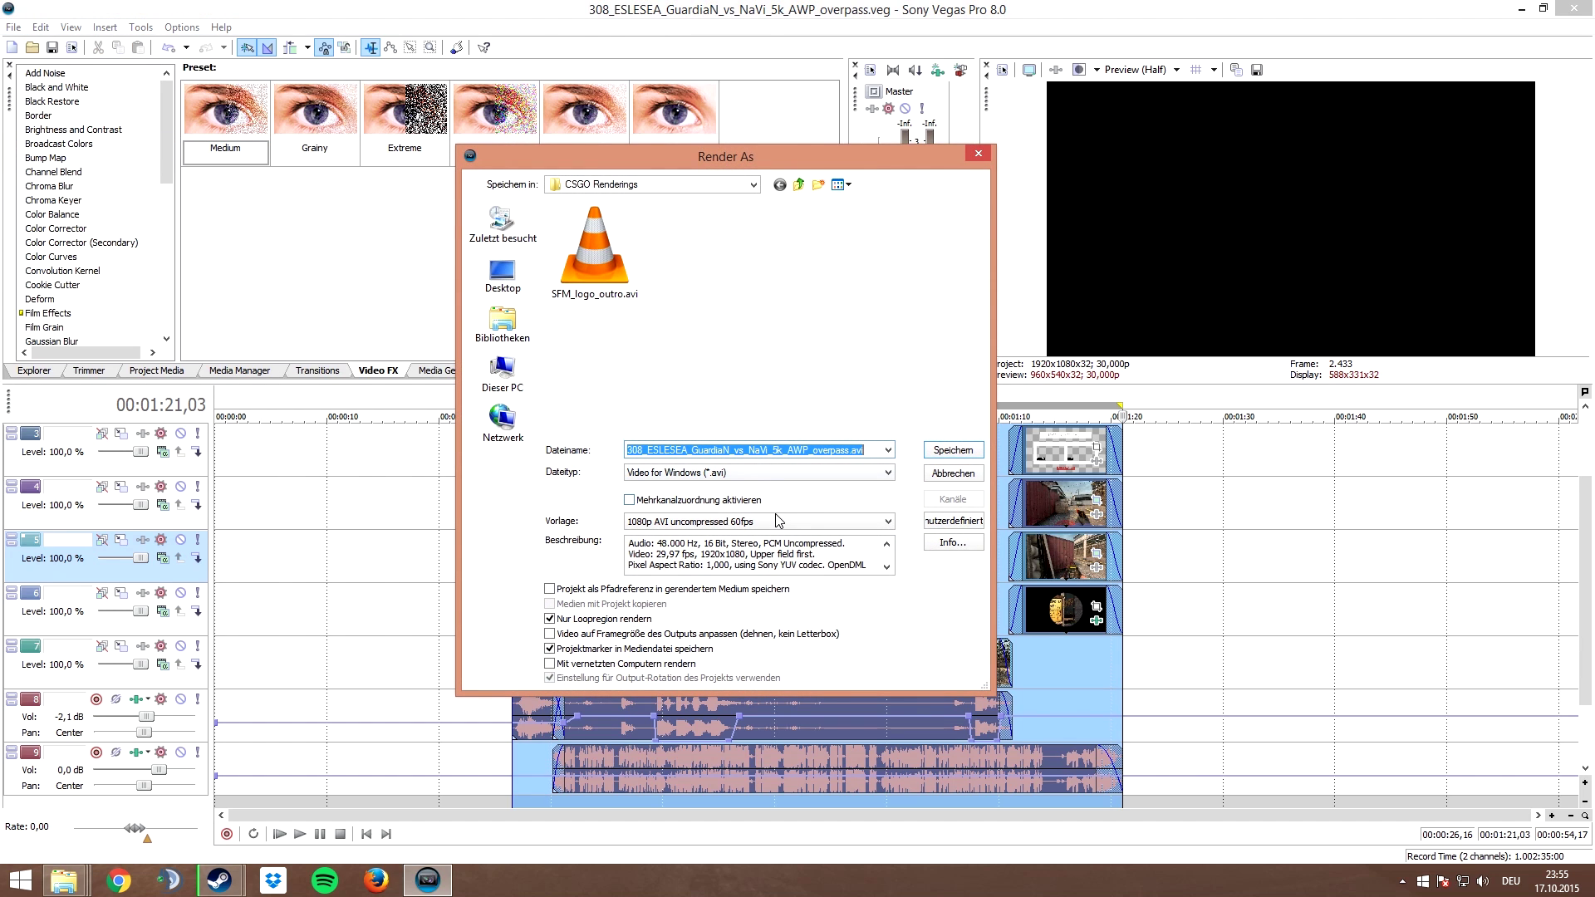
{"action": "left_click", "coordinate": [776, 522]}
{"action": "left_click", "coordinate": [777, 521]}
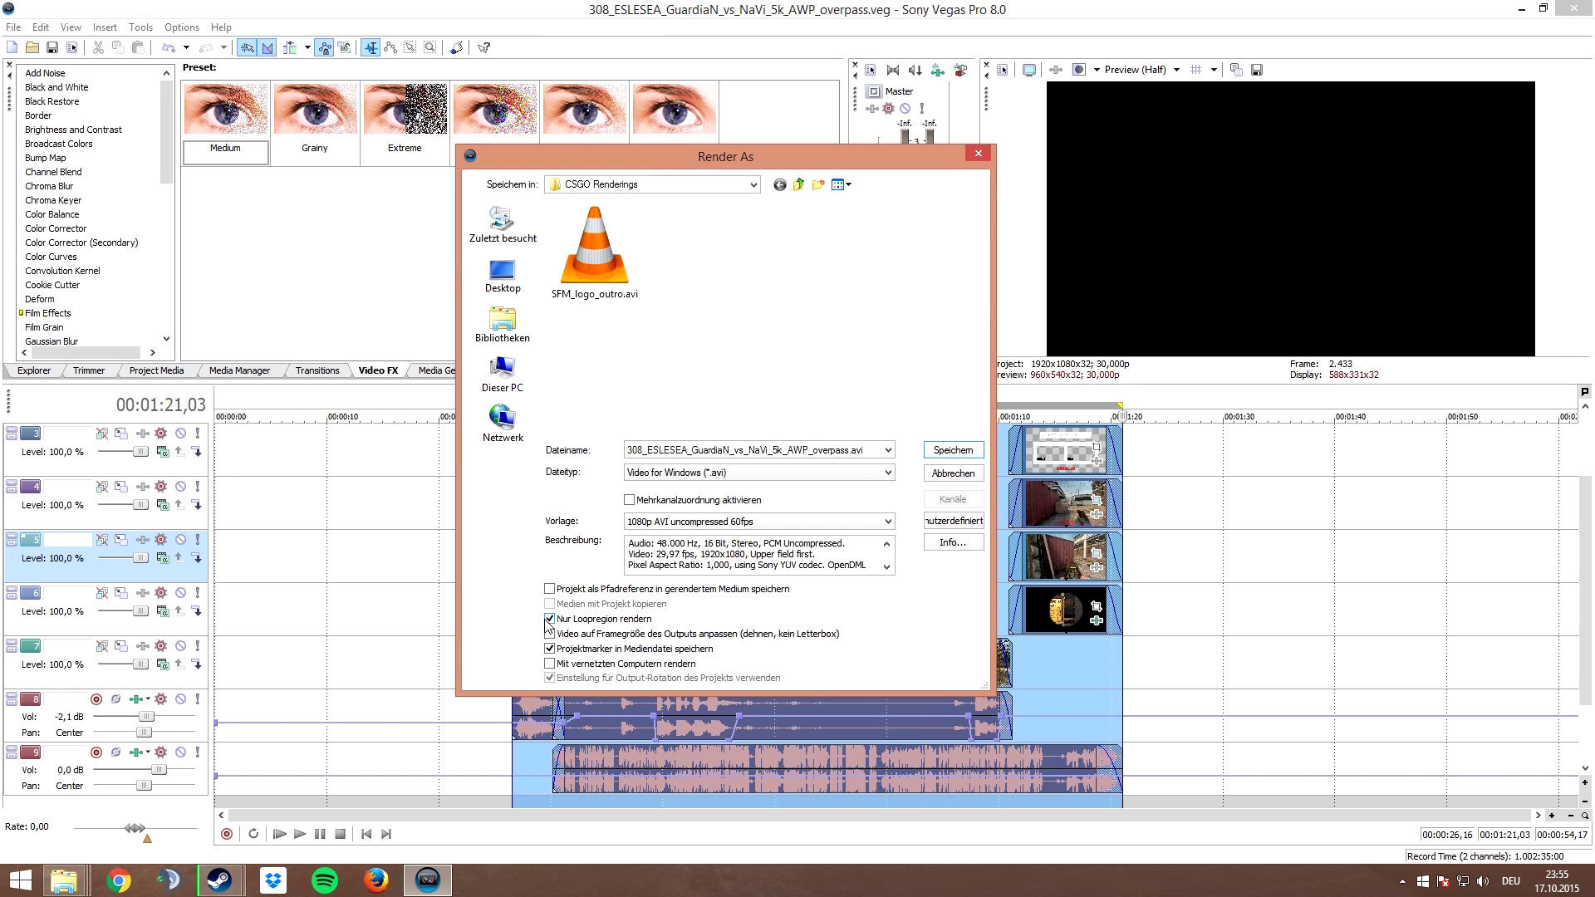
{"action": "left_click", "coordinate": [955, 520]}
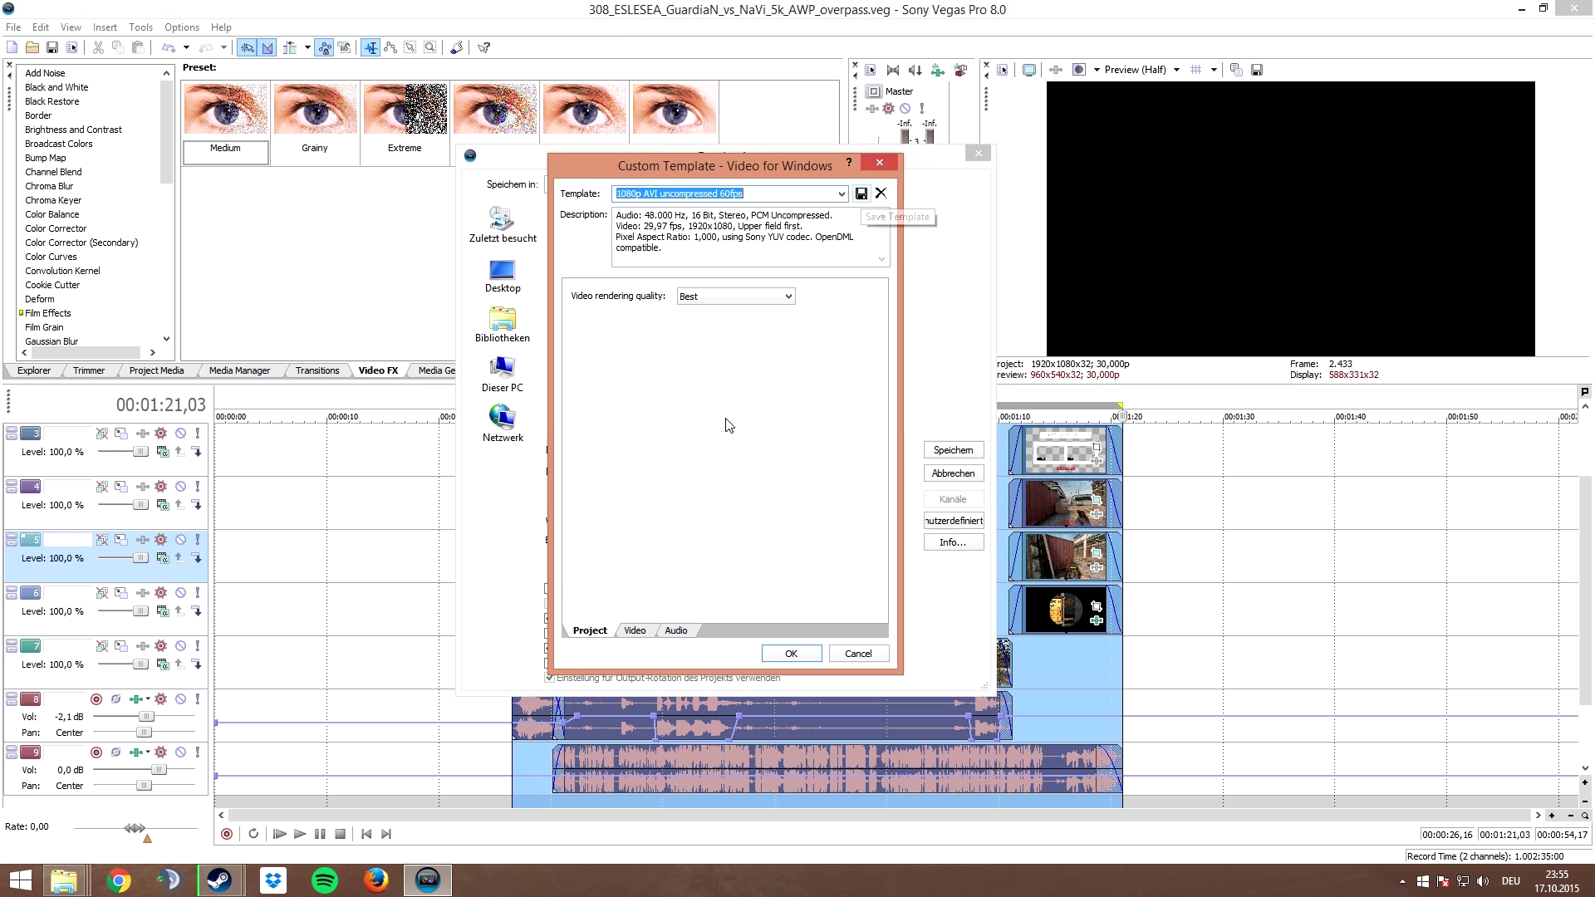
{"action": "left_click", "coordinate": [644, 633]}
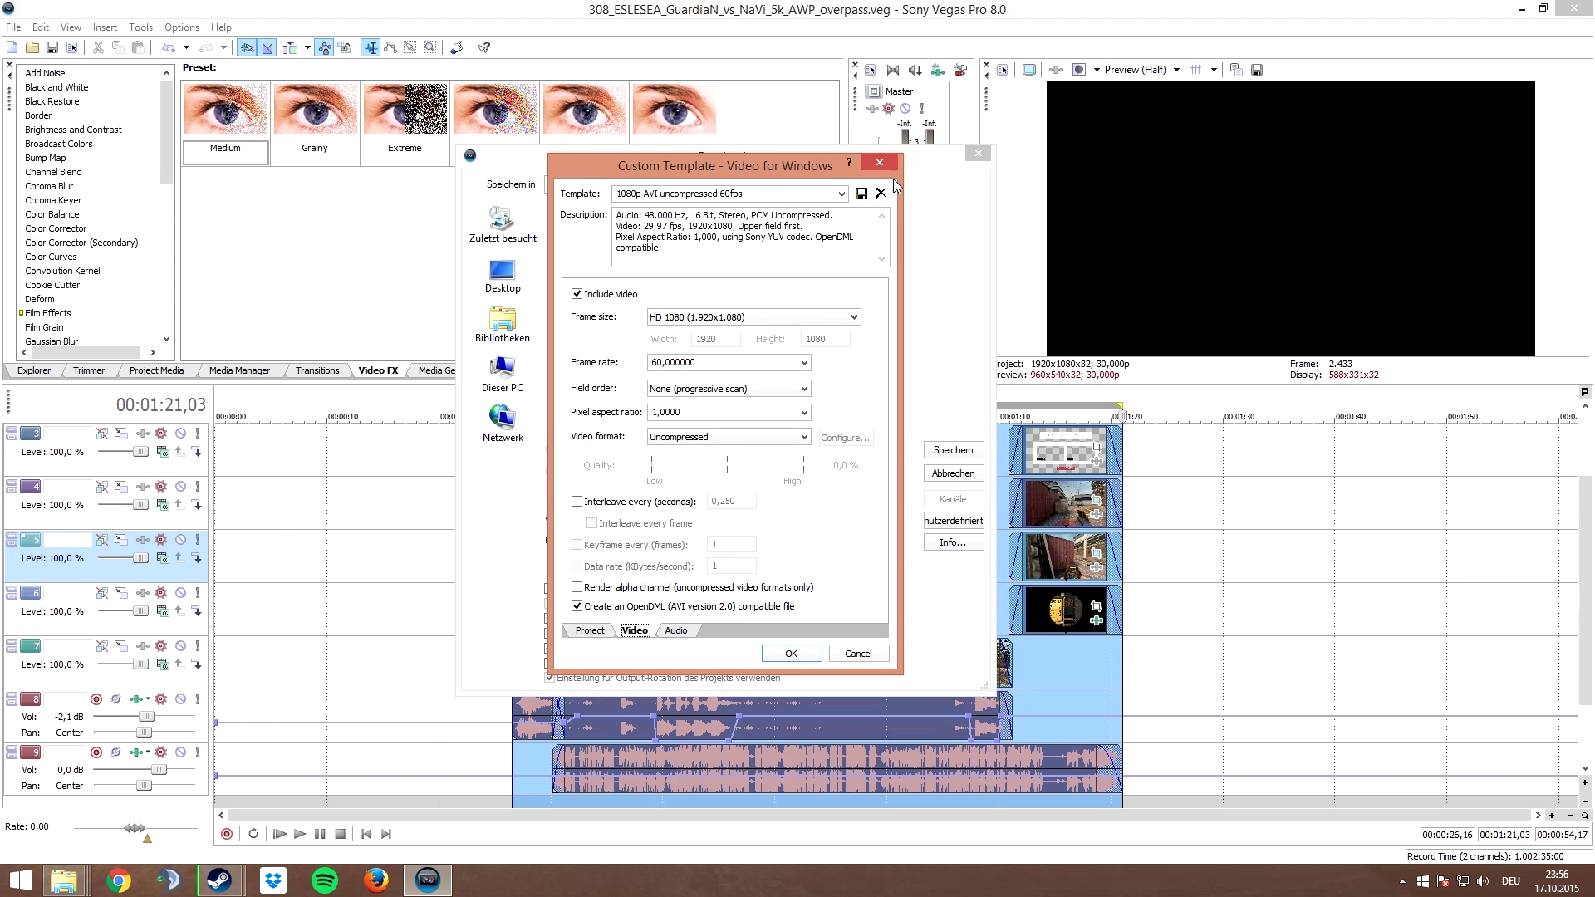
{"action": "left_click", "coordinate": [798, 198]}
{"action": "left_click", "coordinate": [842, 194]}
{"action": "left_click", "coordinate": [844, 196]}
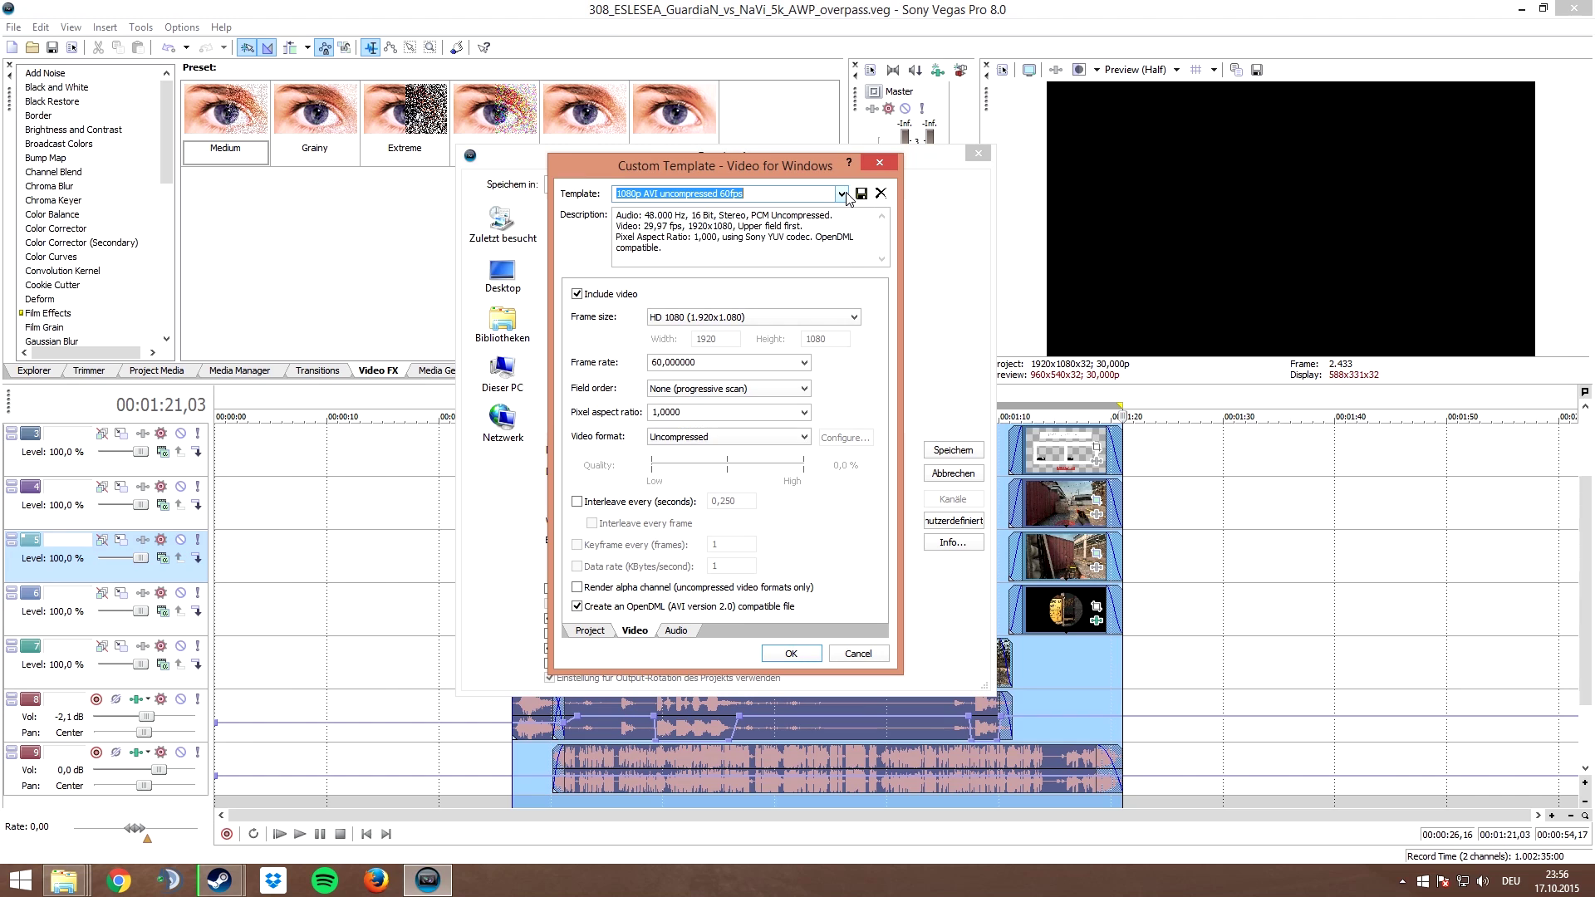
{"action": "left_click", "coordinate": [676, 630]}
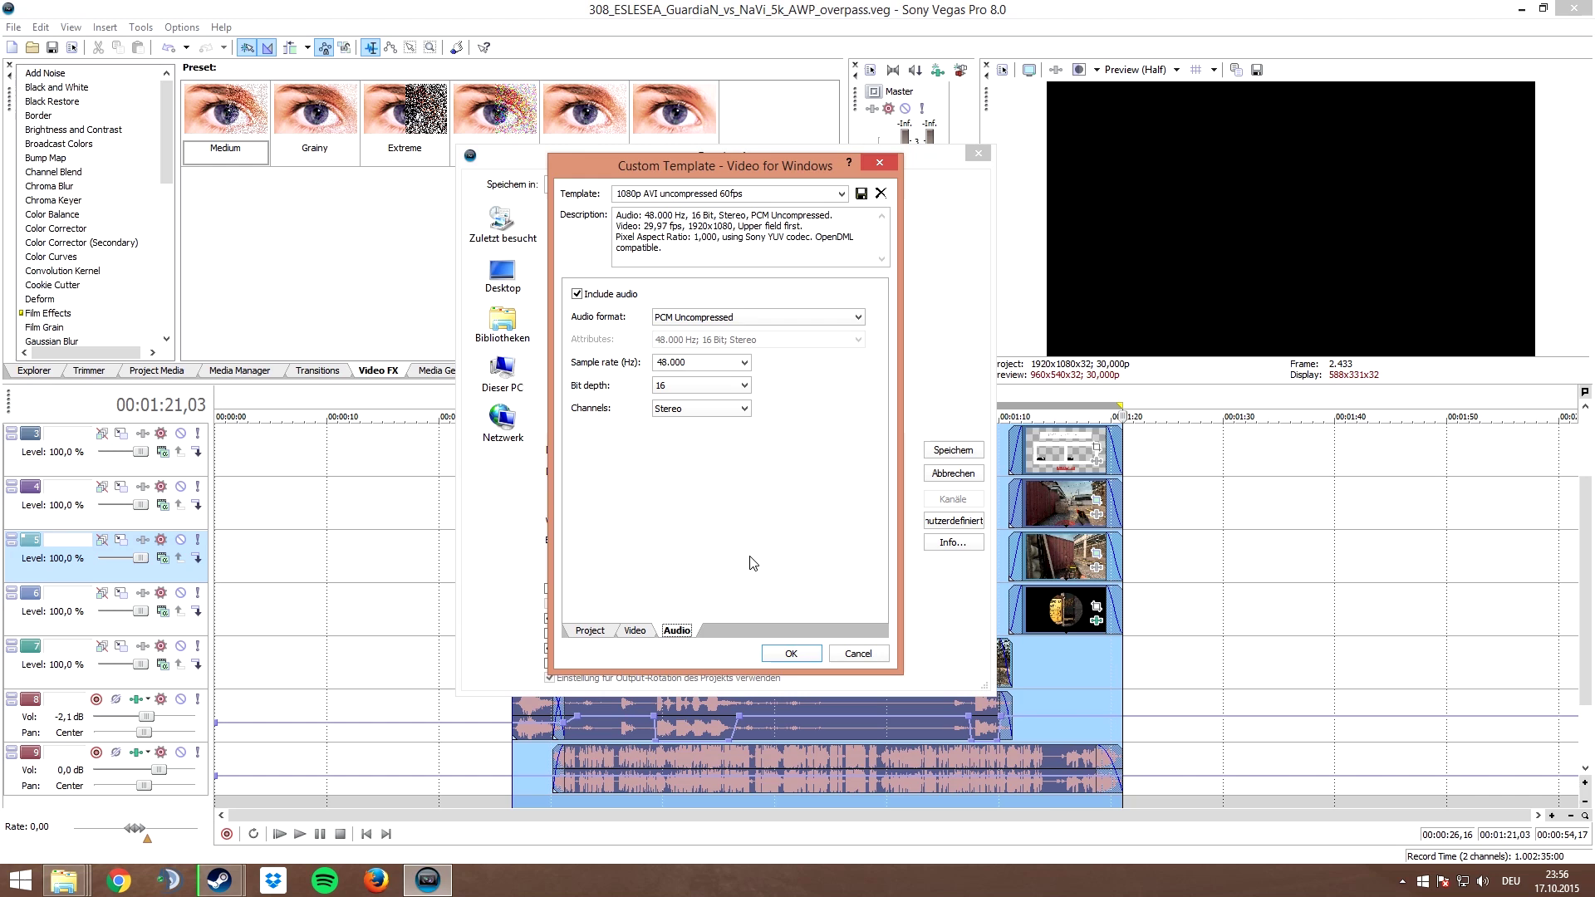
{"action": "left_click", "coordinate": [820, 655]}
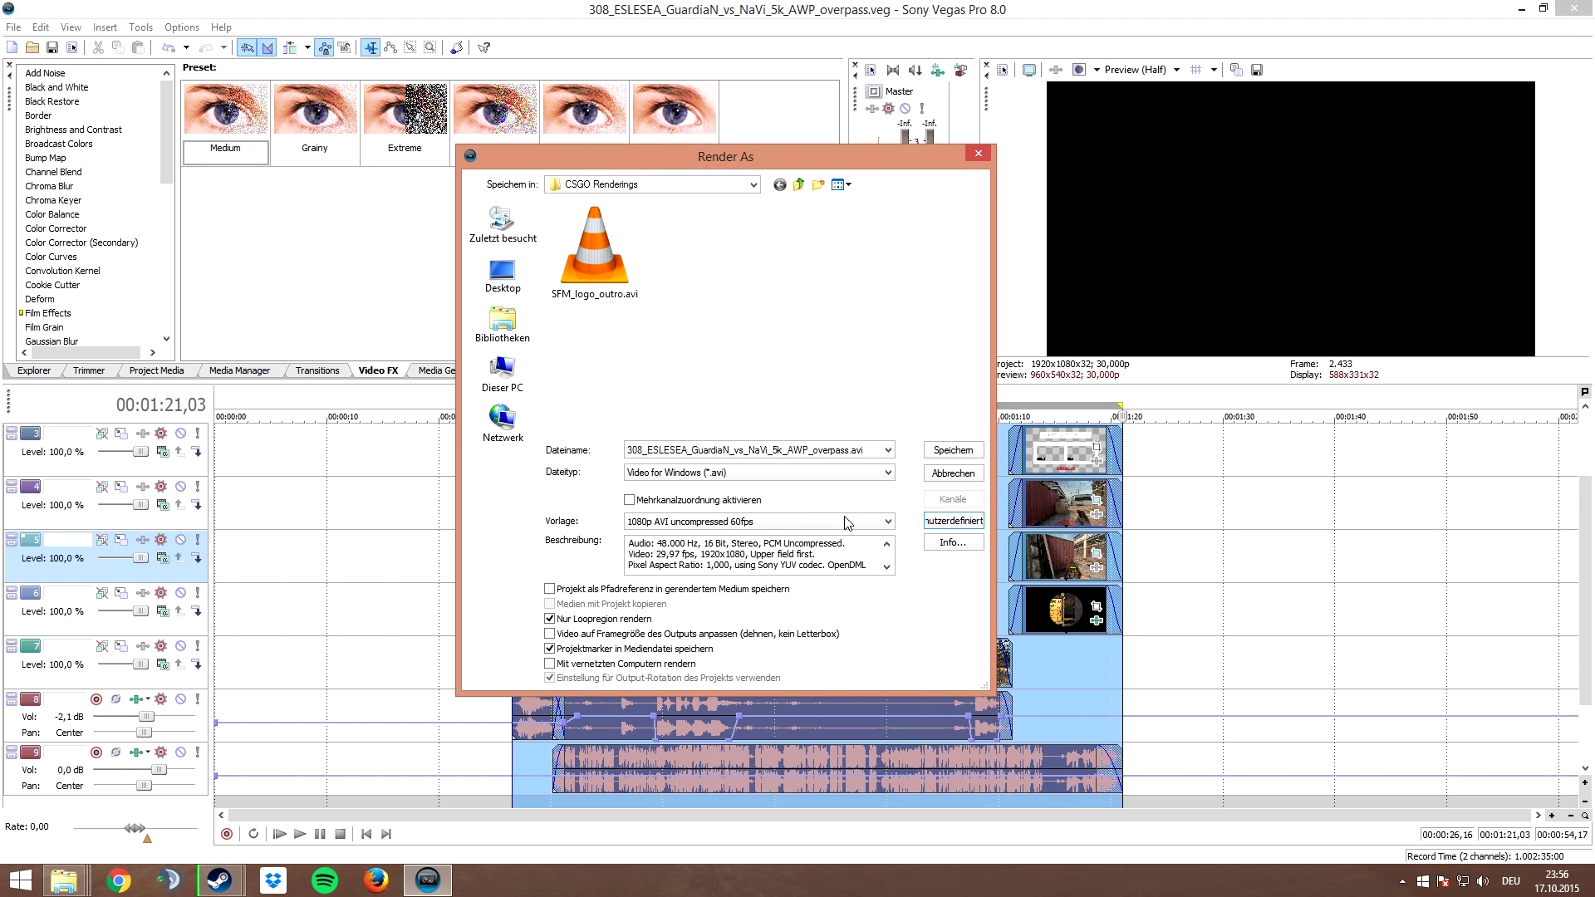
Step: Render the project to 308_ESLESEA_GuardiaN_vs_NaVi_5k_AWP_overpass.avi in CSGO Renderings
{"action": "double_click", "coordinate": [840, 454]}
{"action": "left_click", "coordinate": [840, 451]}
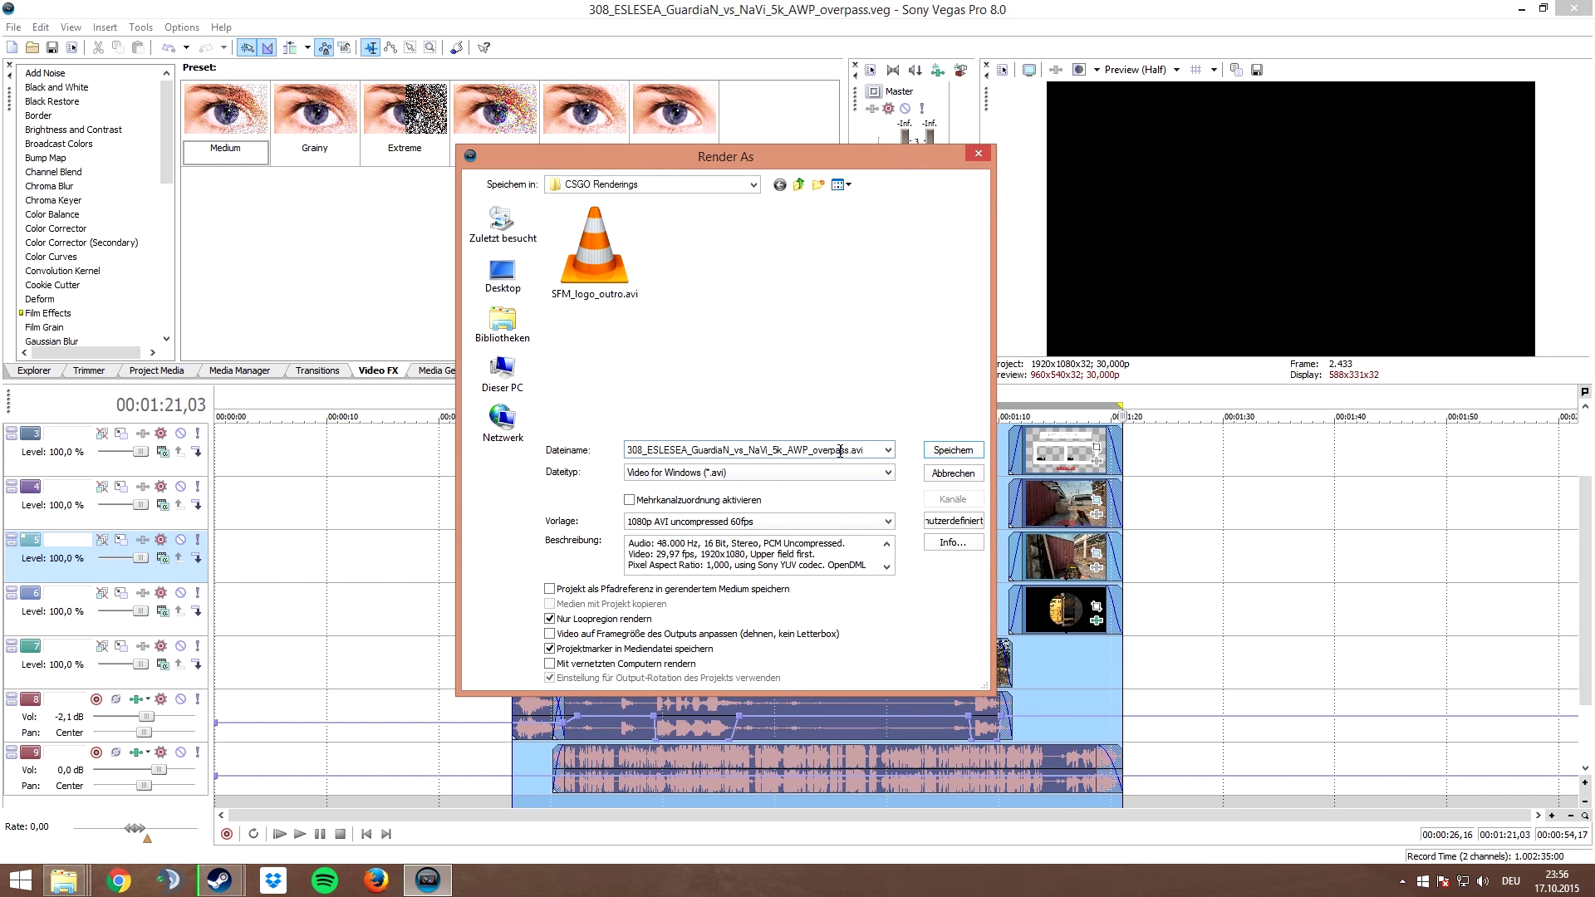
{"action": "left_click", "coordinate": [941, 449]}
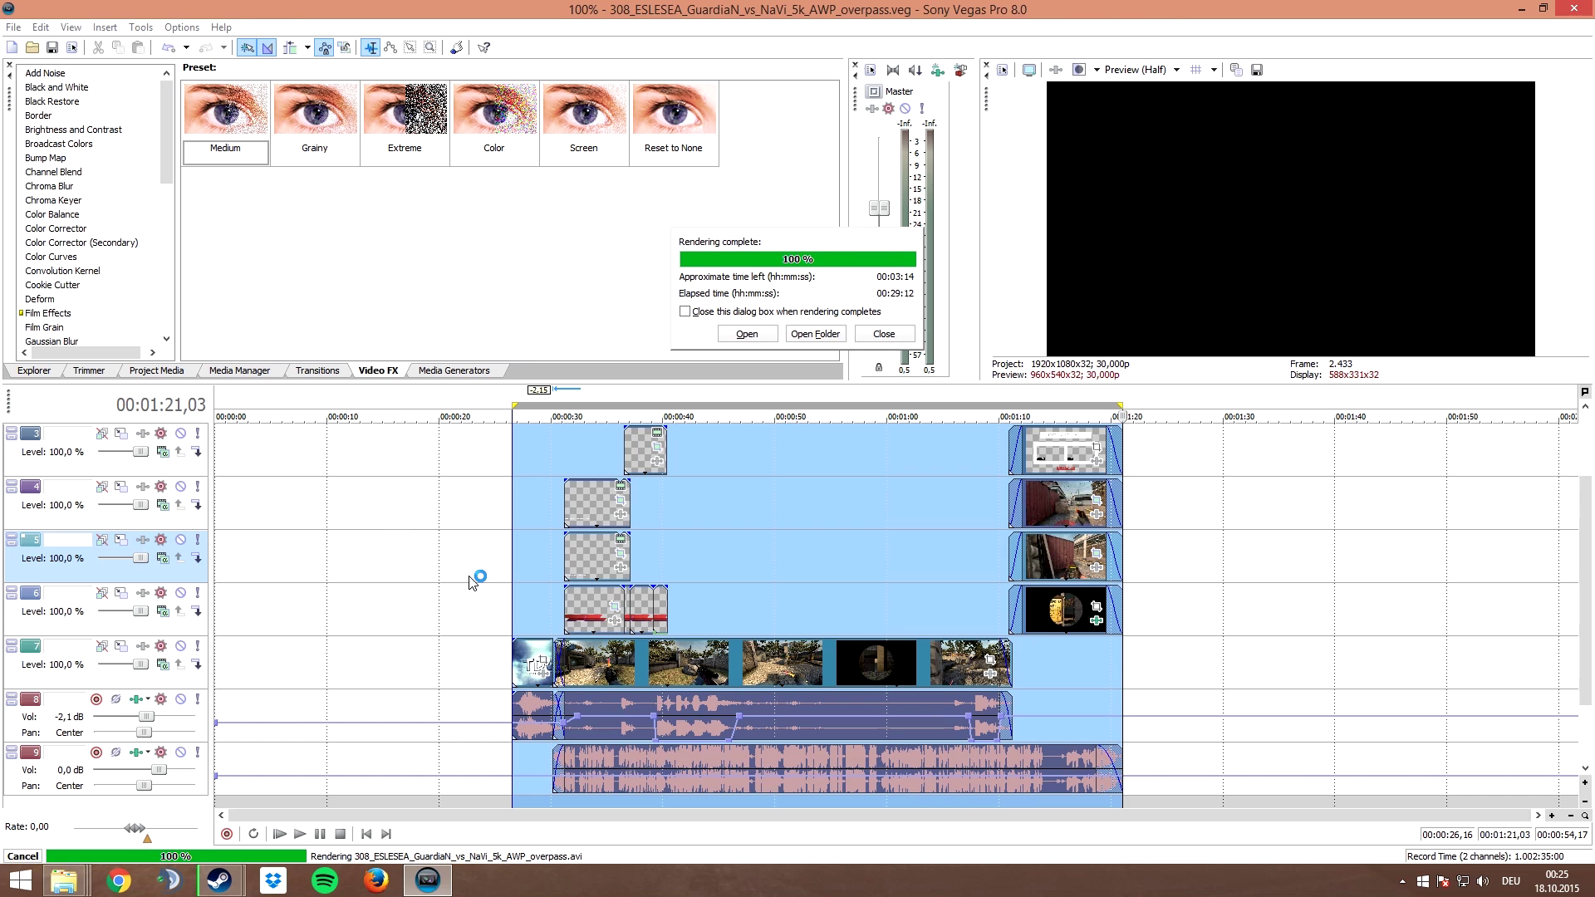
{"action": "left_click", "coordinate": [895, 335]}
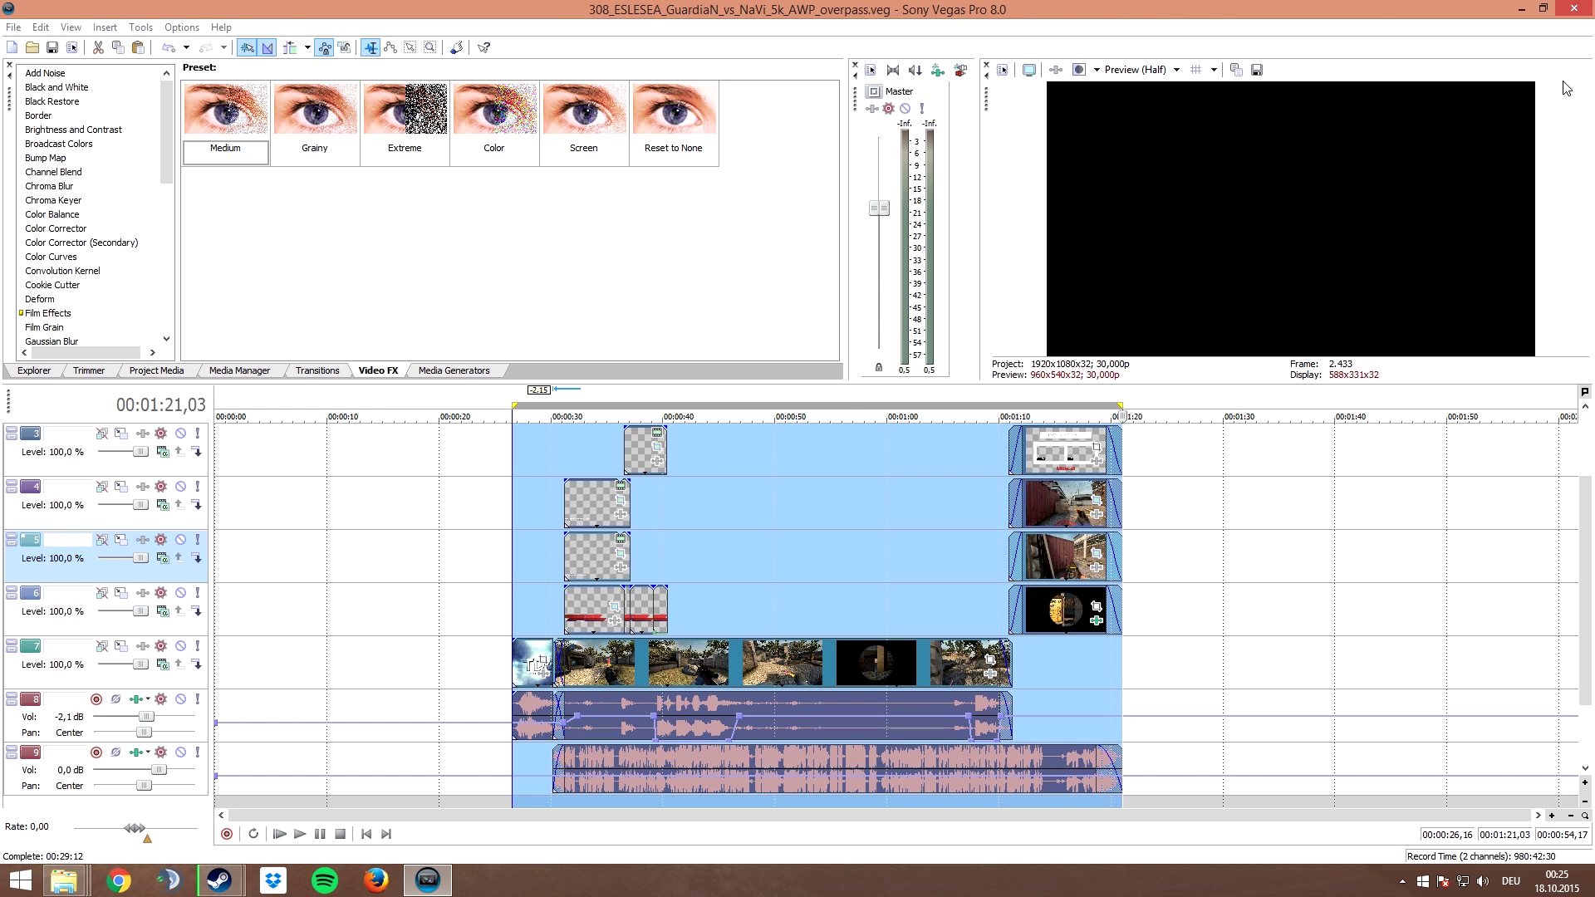
Step: Close Sony Vegas and launch HandBrake from its desktop shortcut, moving its window to the upper right
{"action": "left_click", "coordinate": [1573, 9]}
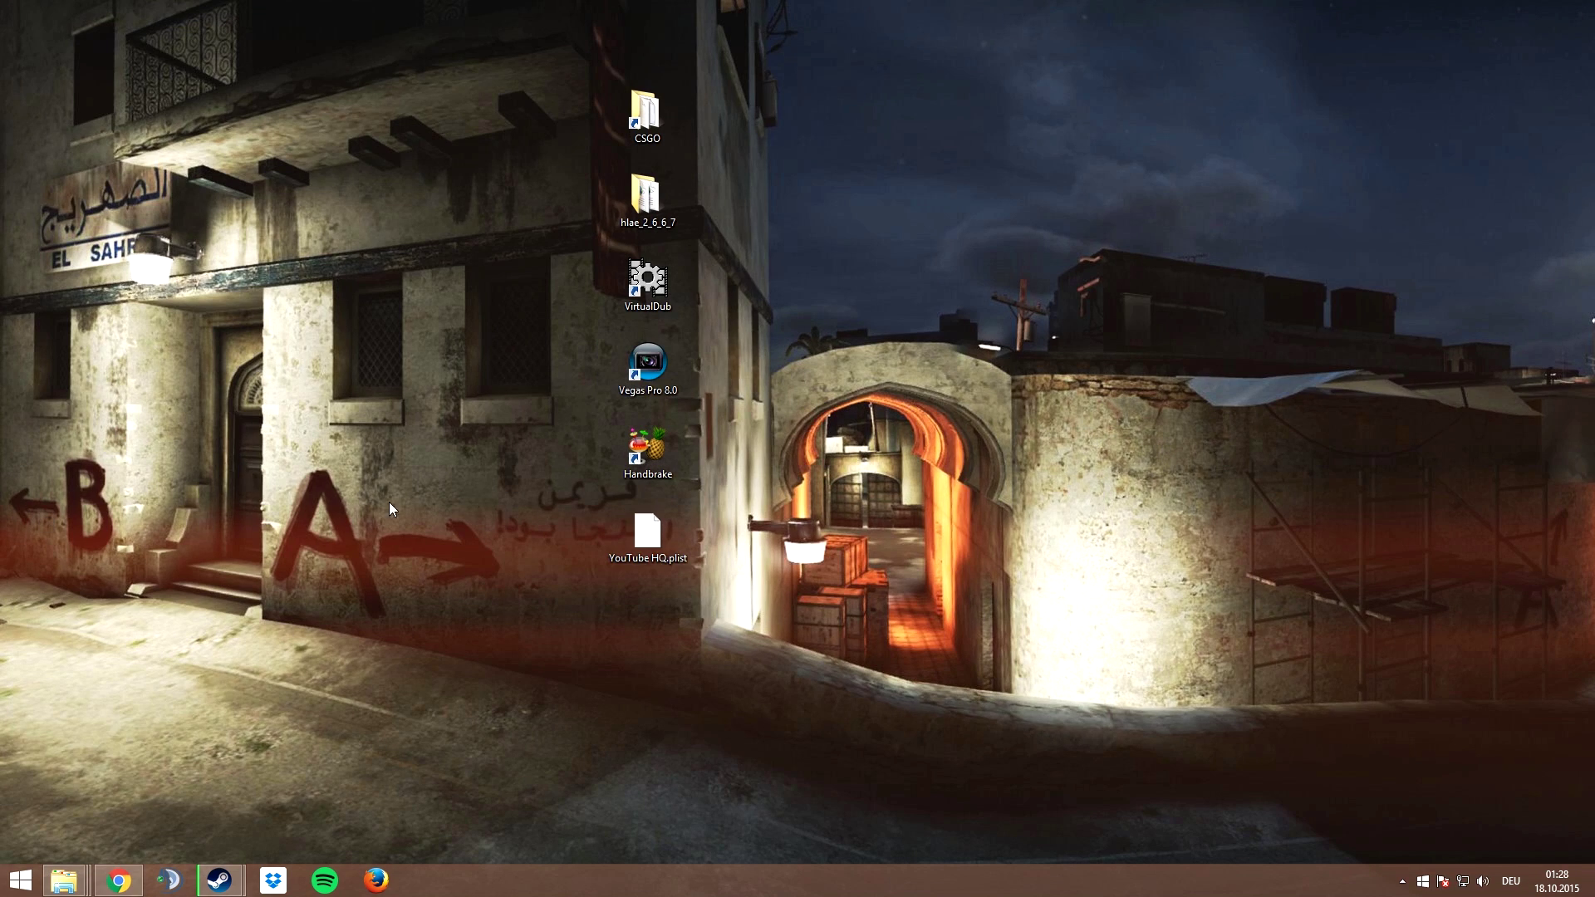
{"action": "left_click", "coordinate": [660, 446]}
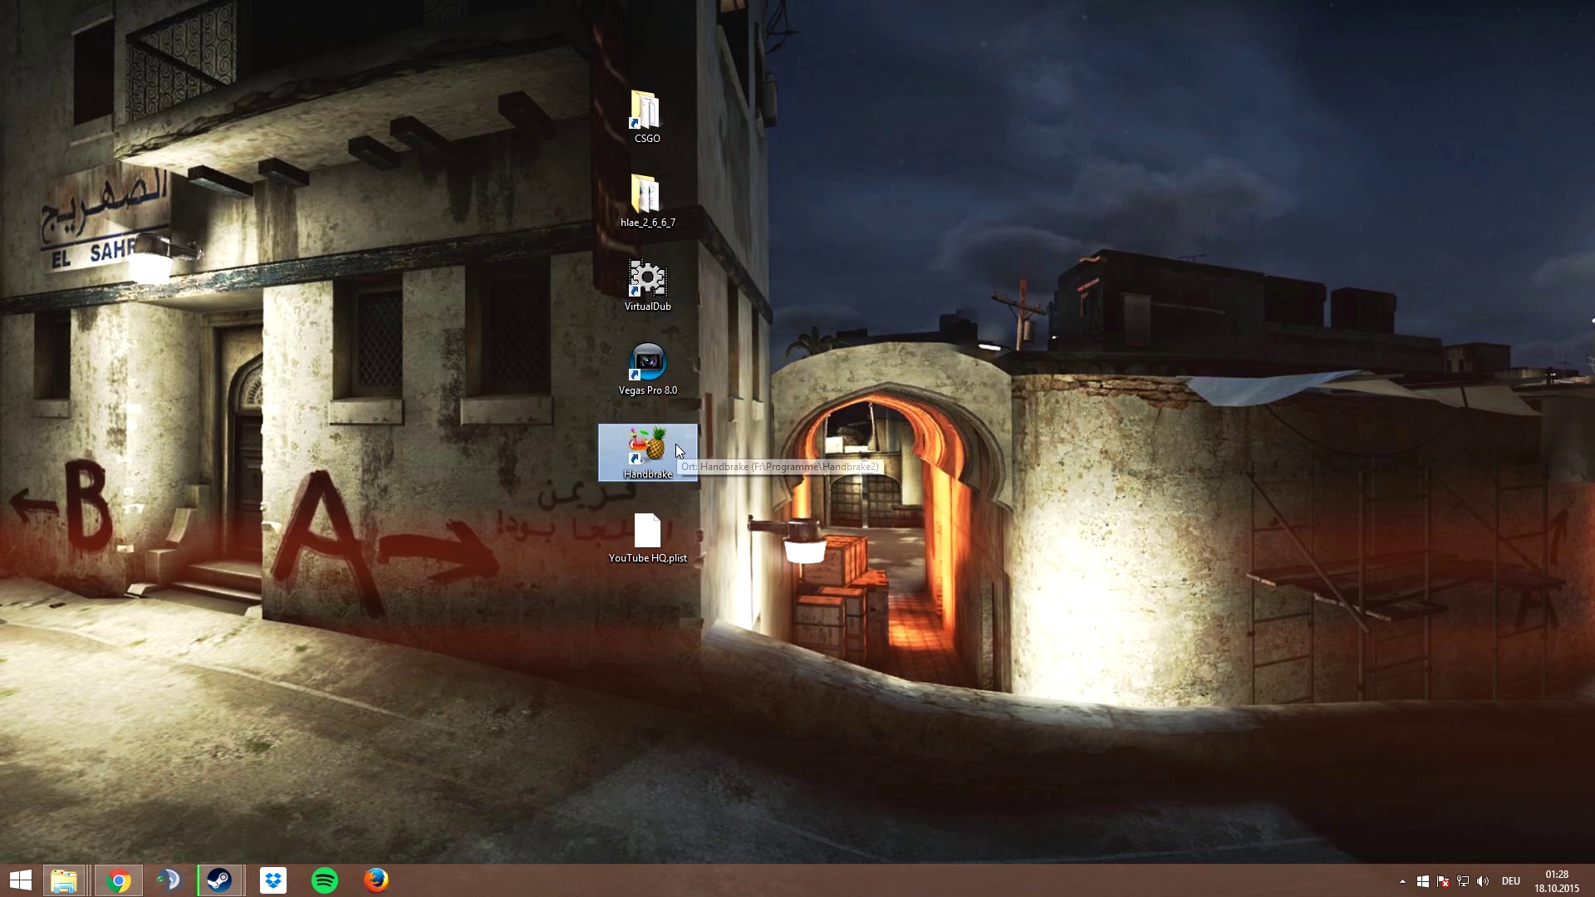
{"action": "key", "text": "Return"}
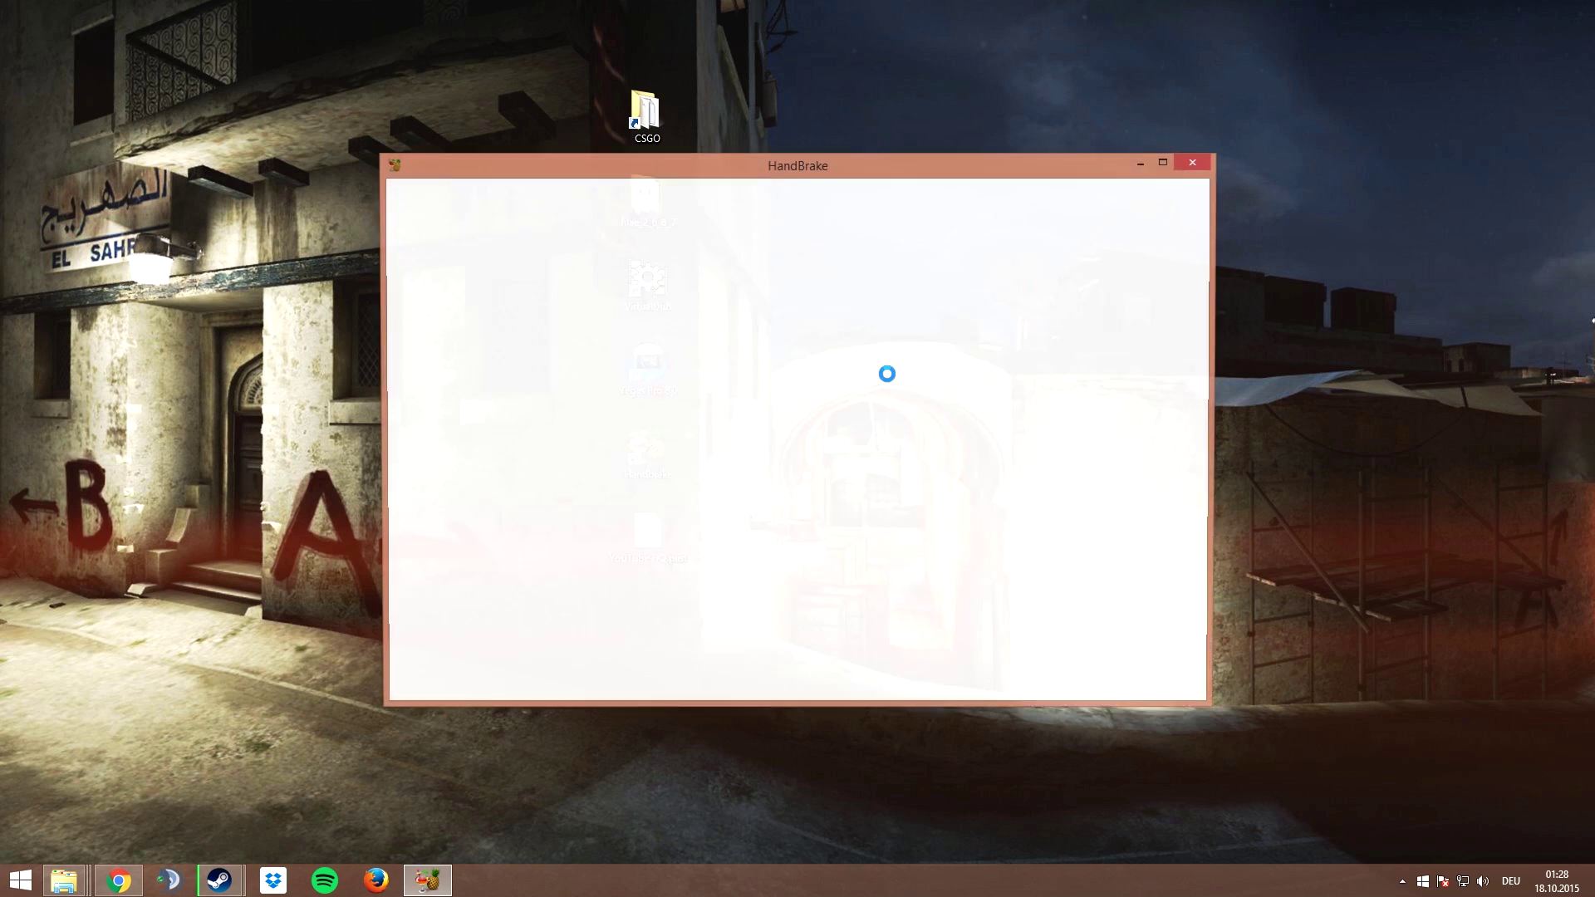
{"action": "left_click_drag", "start_coordinate": [768, 173], "coordinate": [1086, 139]}
{"action": "key", "text": "alt+Tab"}
{"action": "key", "text": "Down"}
Step: Import the YouTube HQ.plist preset from the desktop into HandBrake
{"action": "left_click", "coordinate": [1485, 608]}
{"action": "left_click", "coordinate": [1482, 673]}
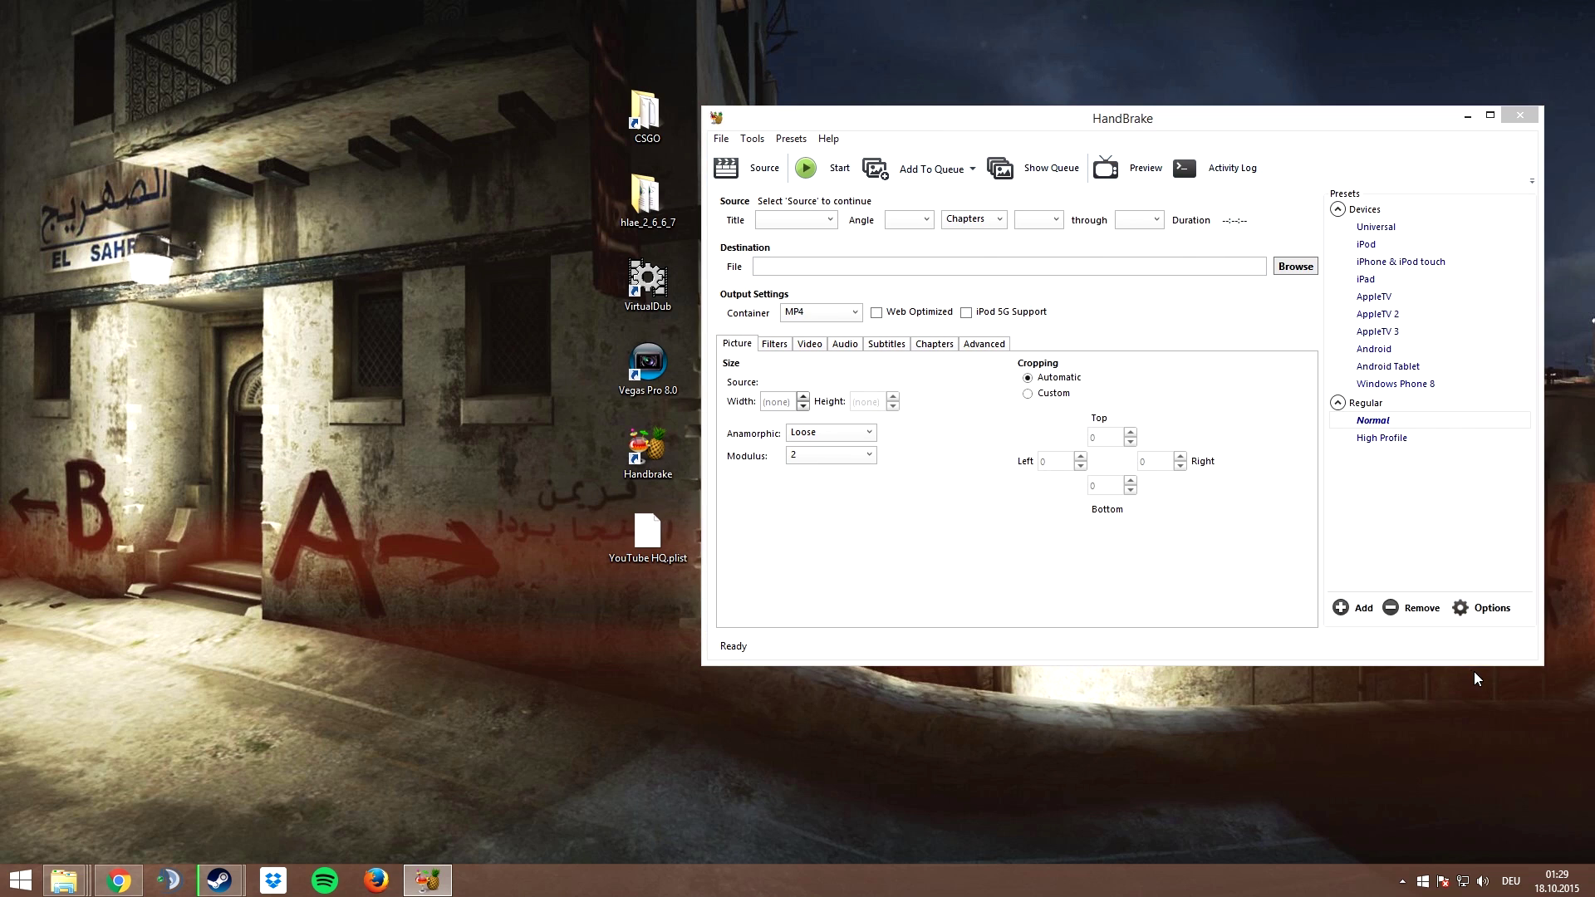
{"action": "left_click", "coordinate": [1026, 398]}
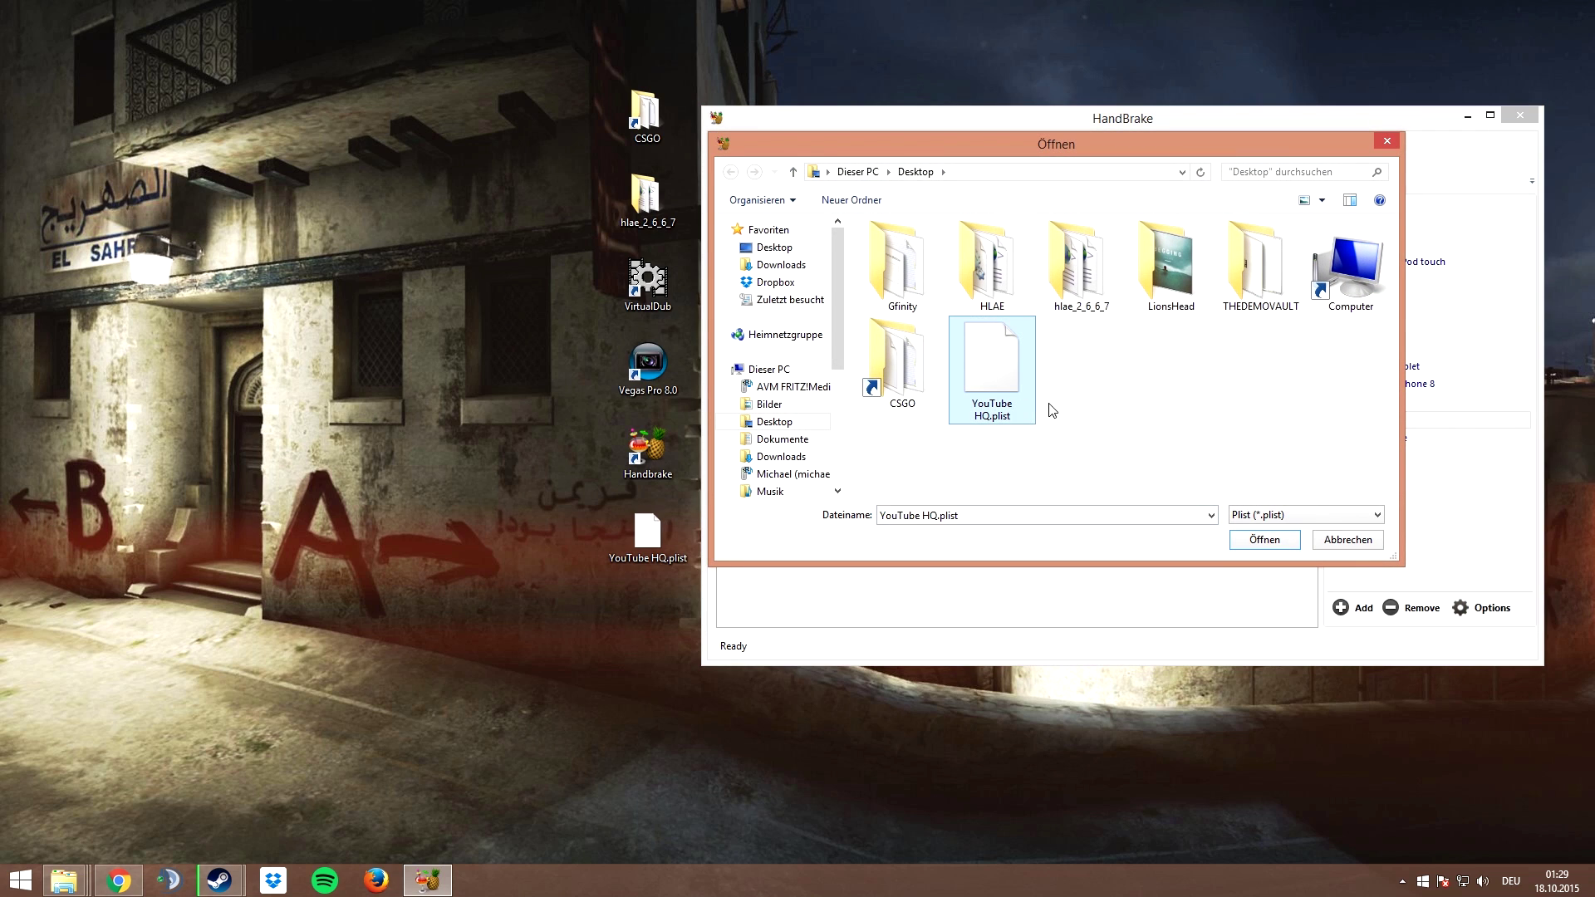
{"action": "left_click", "coordinate": [1248, 542]}
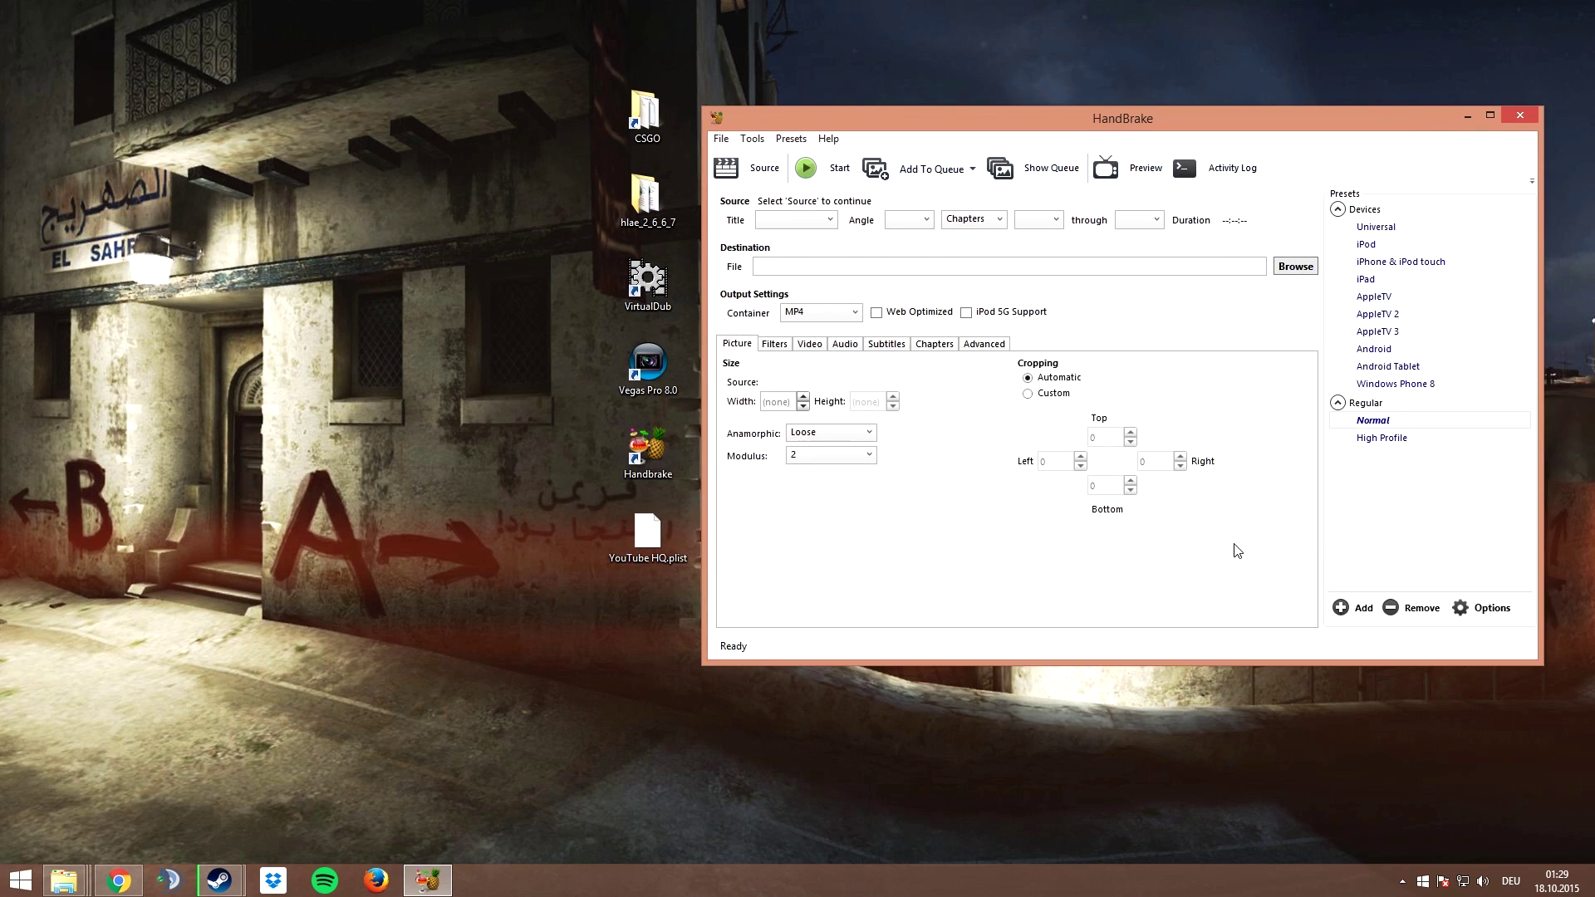
Step: Apply the YouTube HQ user preset (H.264, RF 10) and review its advanced x264 options
{"action": "left_click", "coordinate": [815, 350]}
{"action": "left_click", "coordinate": [1363, 476]}
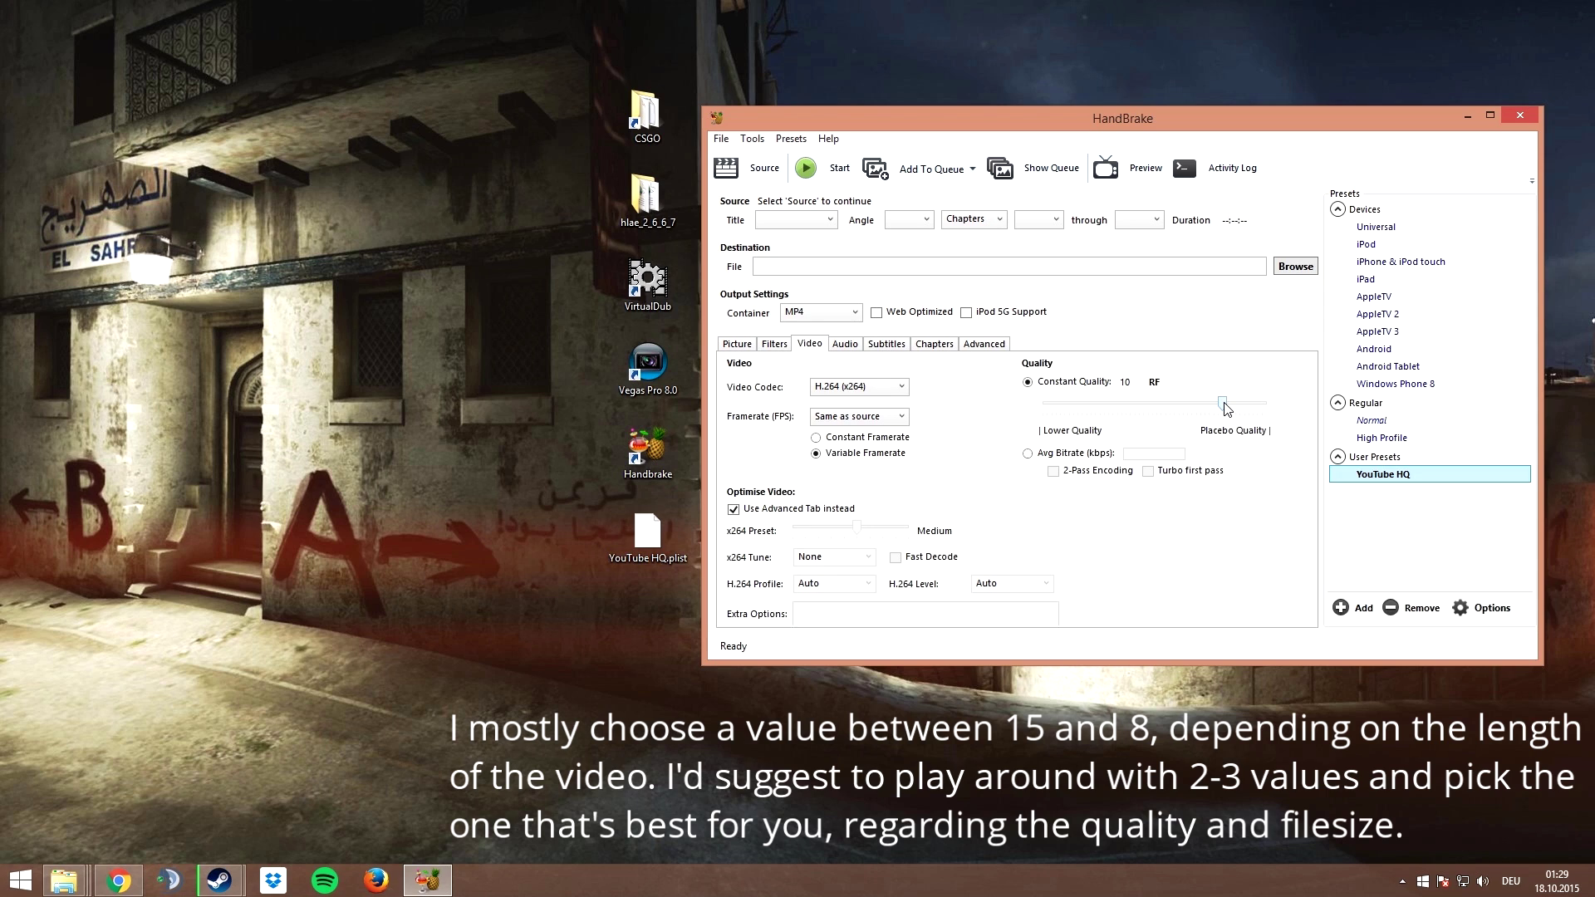
{"action": "left_click", "coordinate": [993, 345]}
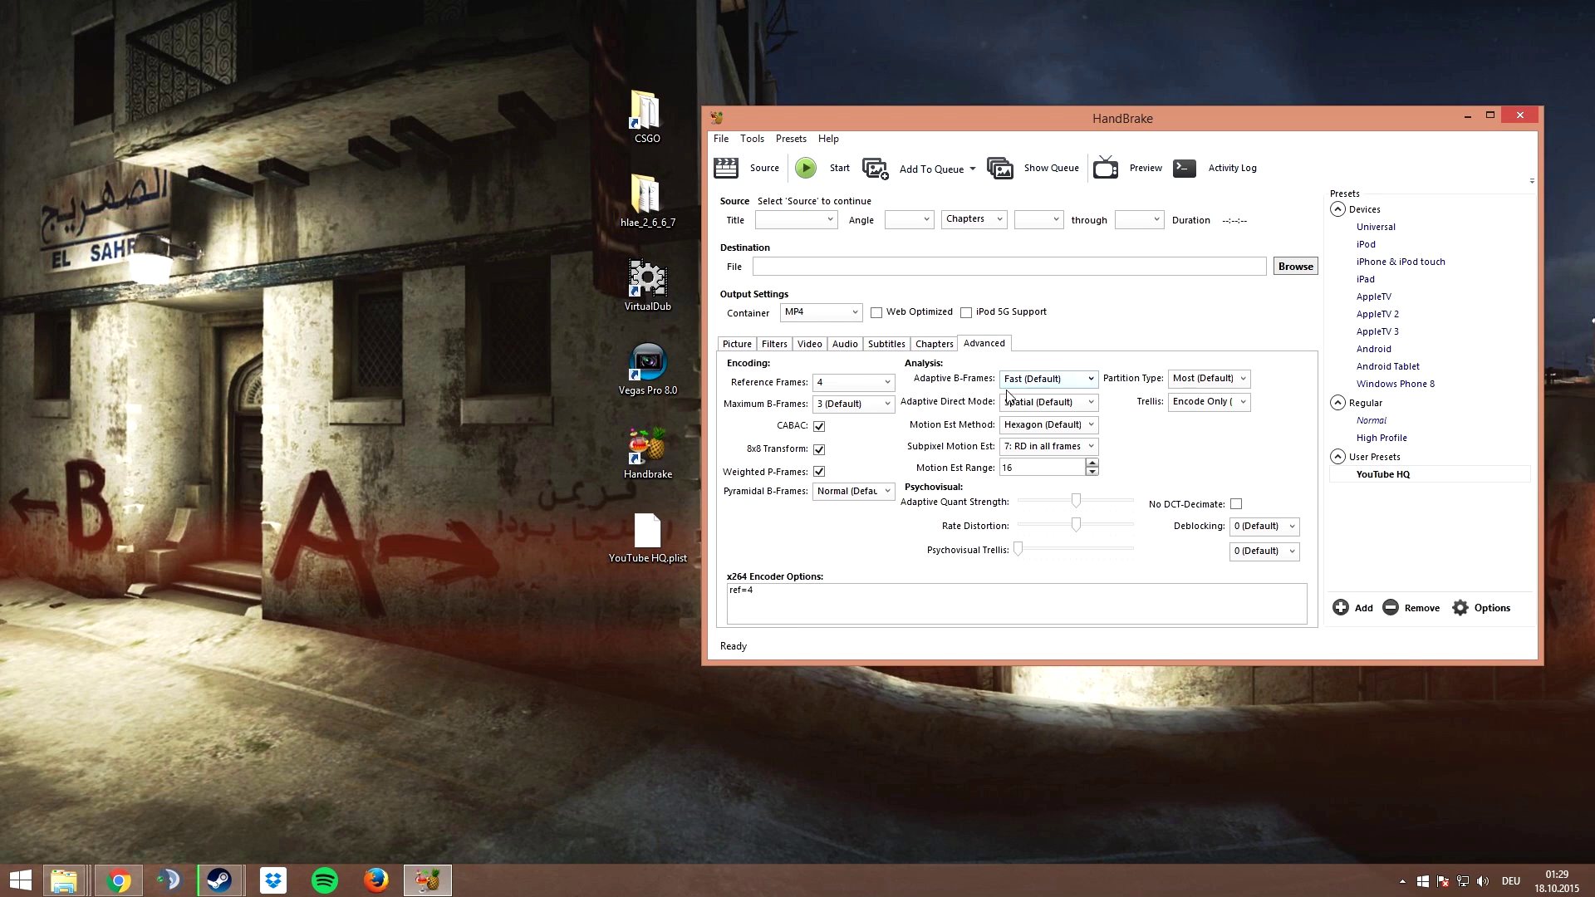
{"action": "left_click", "coordinate": [812, 344]}
Step: Load the rendered overpass AVI as HandBrake's source file
{"action": "left_click", "coordinate": [750, 168]}
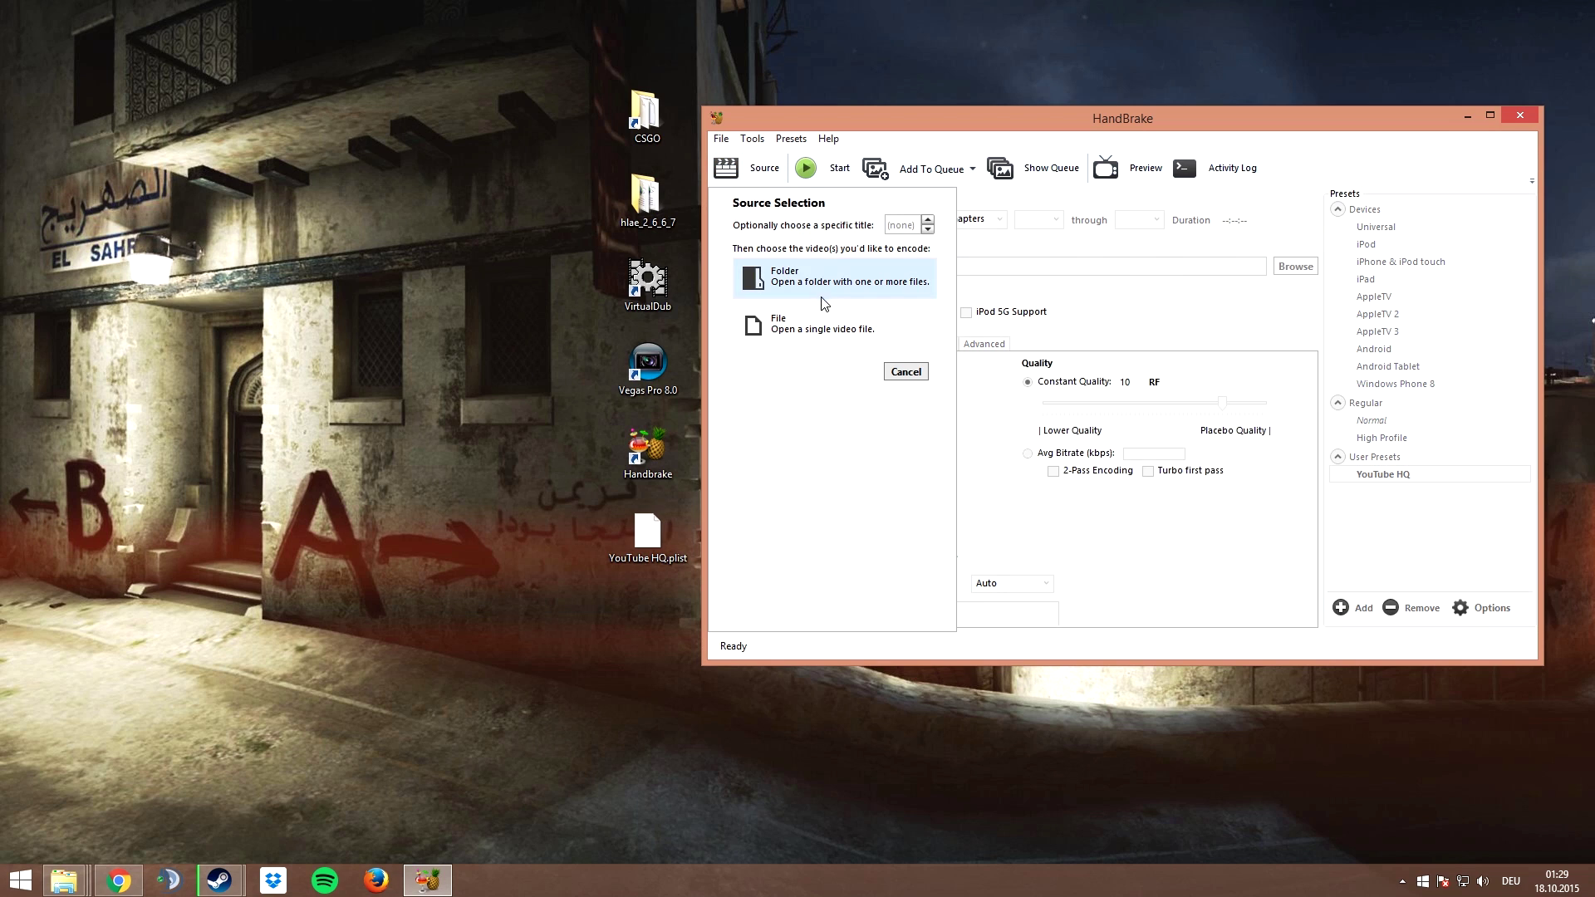
{"action": "left_click", "coordinate": [823, 328]}
{"action": "left_click", "coordinate": [980, 312]}
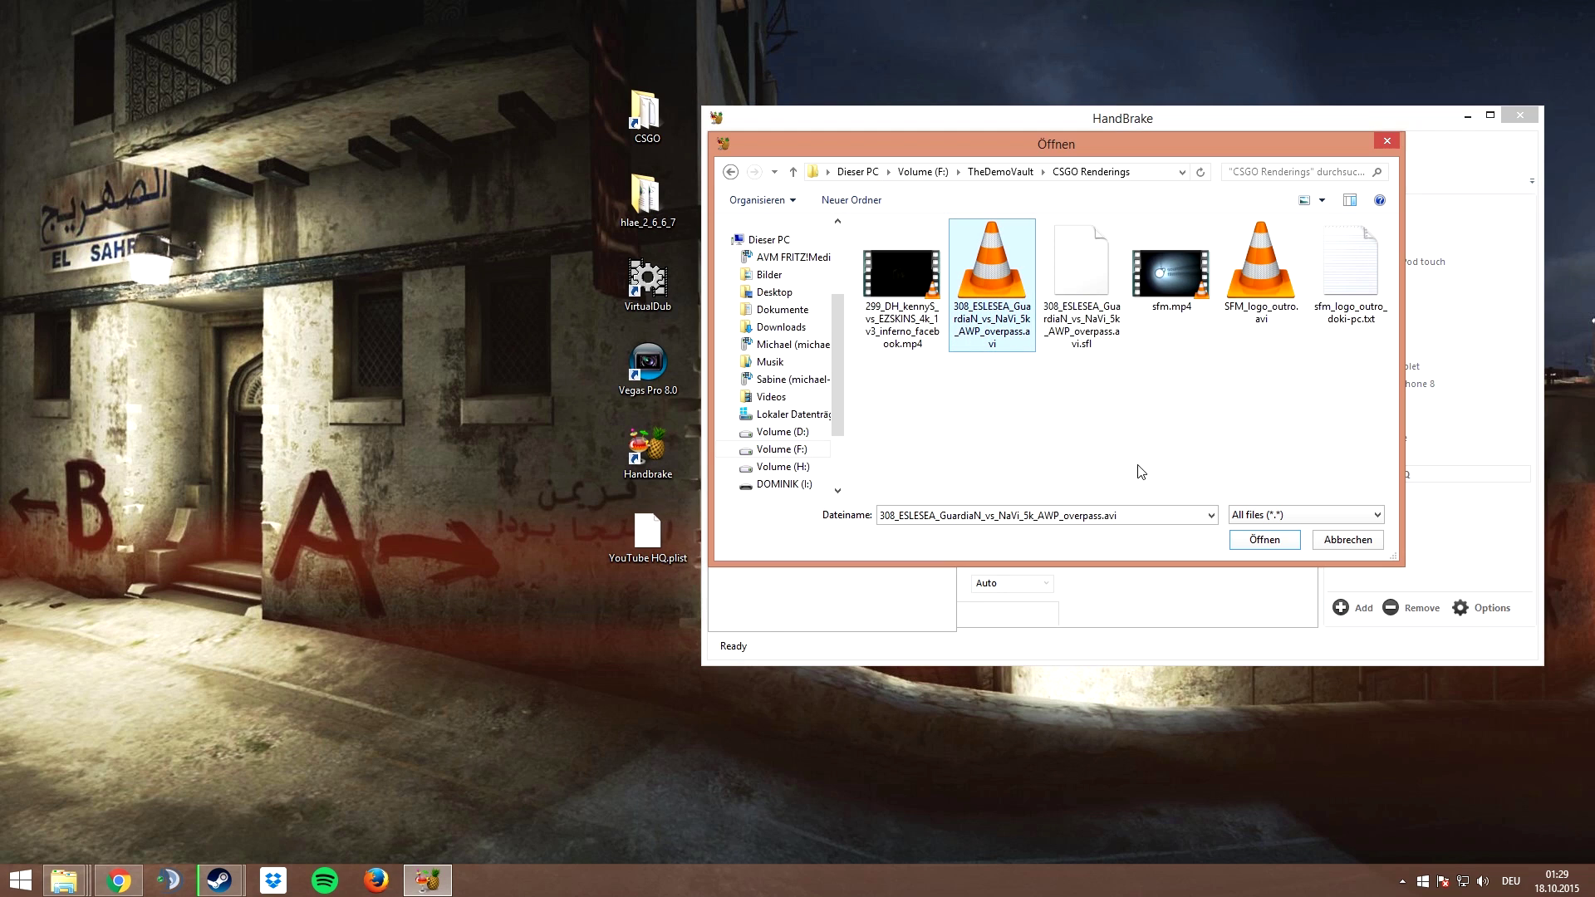
{"action": "left_click", "coordinate": [1264, 540]}
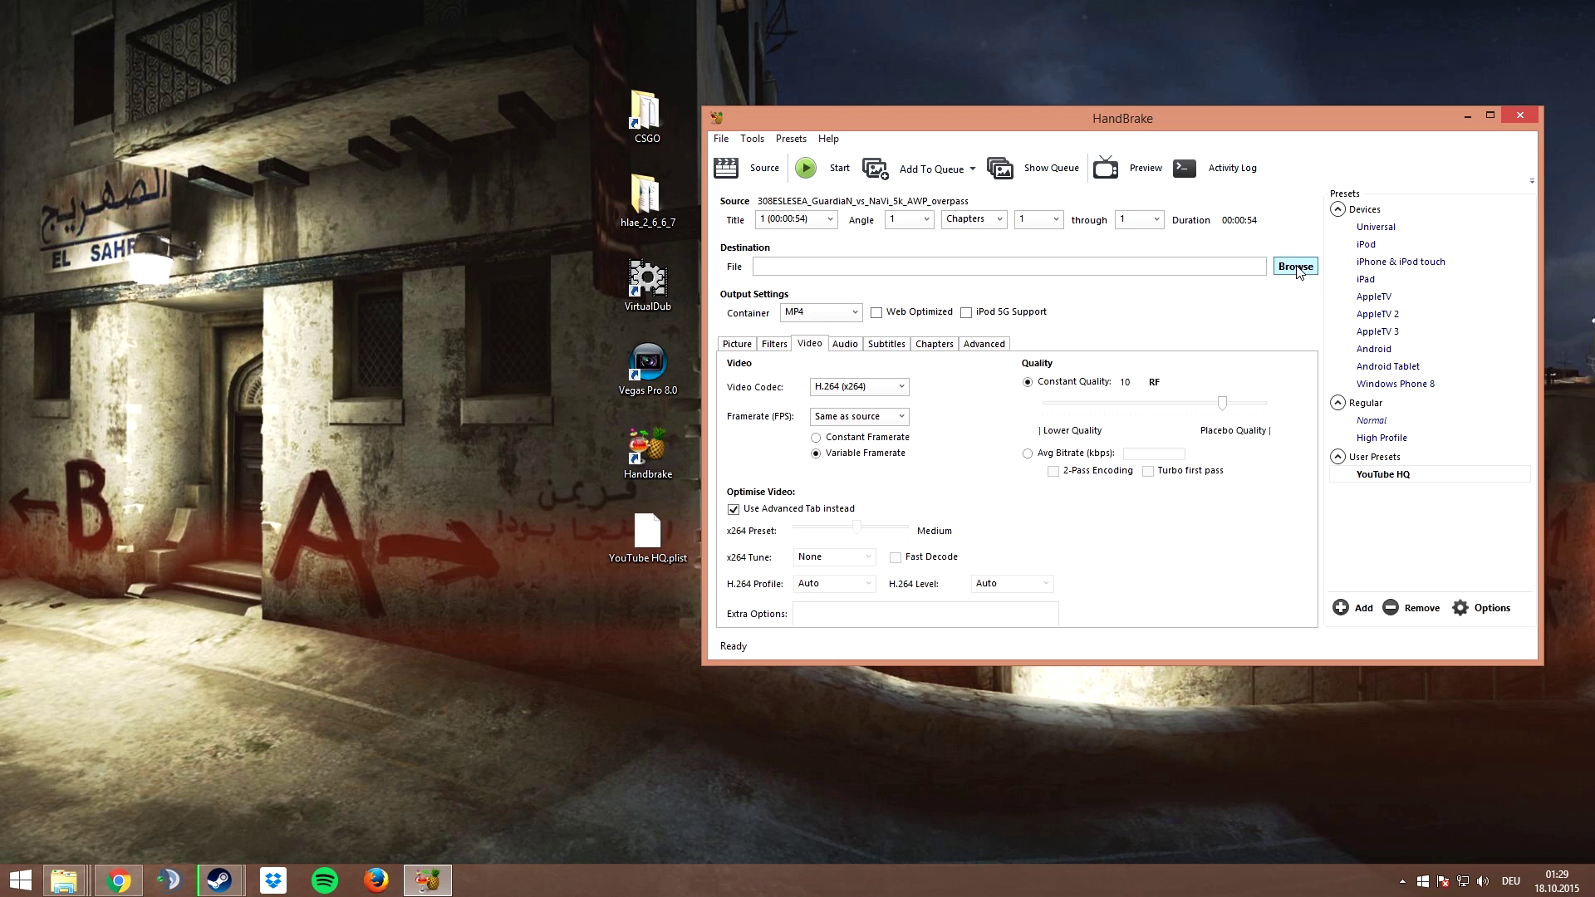
Step: Set the destination to 308_ESLESEA_GuardiaN_vs_NaVi_5k_AWP_overpass.mp4 and encode until the queue finishes
{"action": "left_click", "coordinate": [1295, 266]}
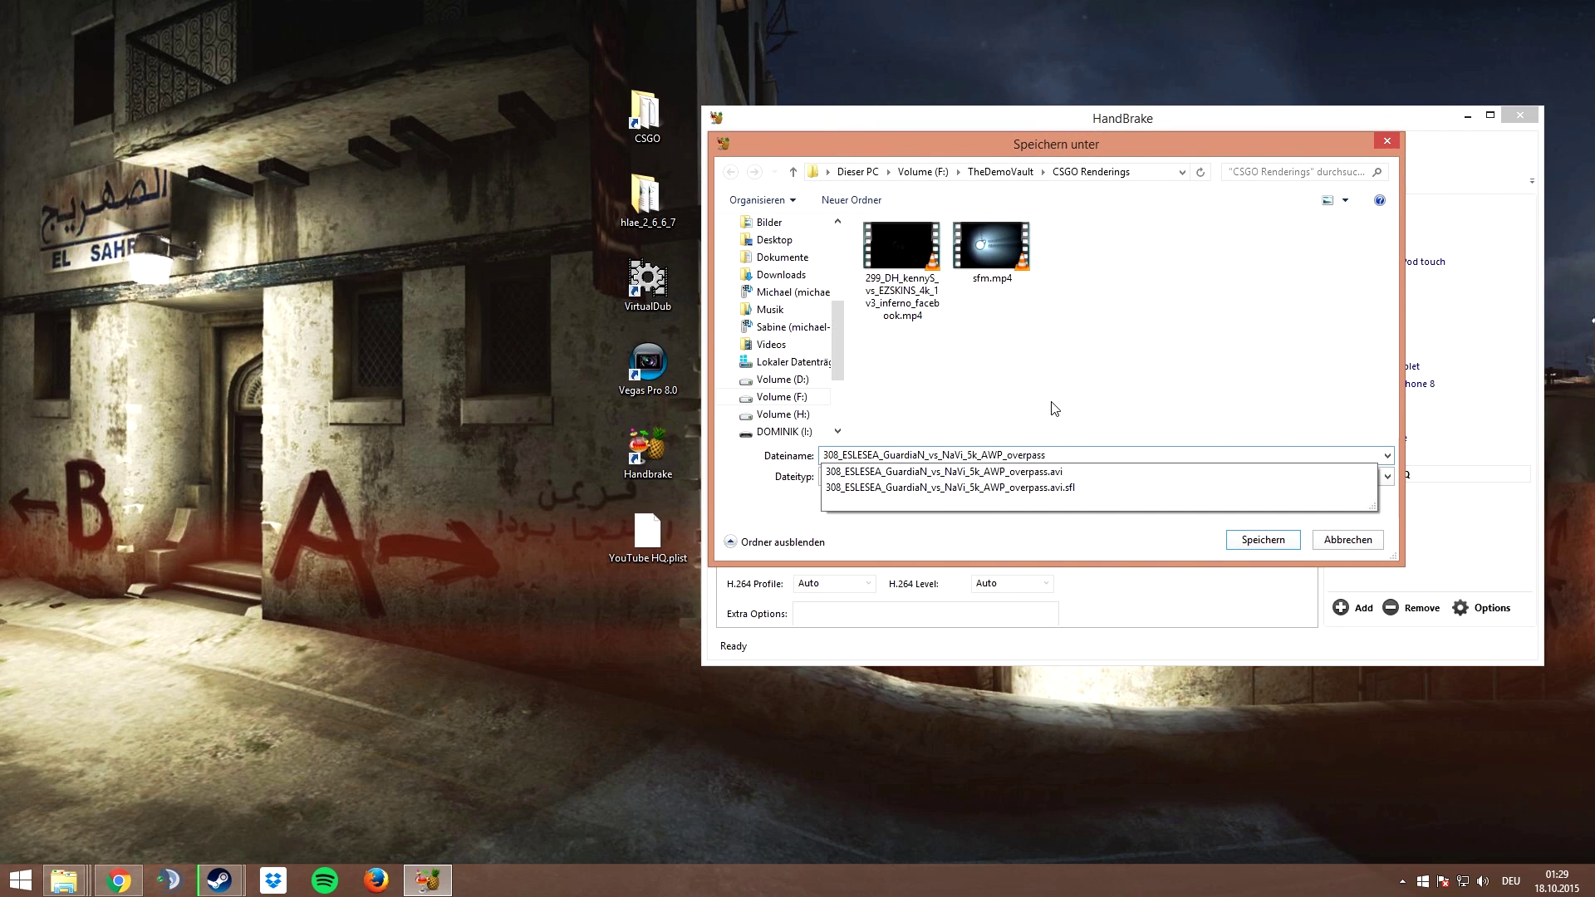
{"action": "type", "text": ".mp4"}
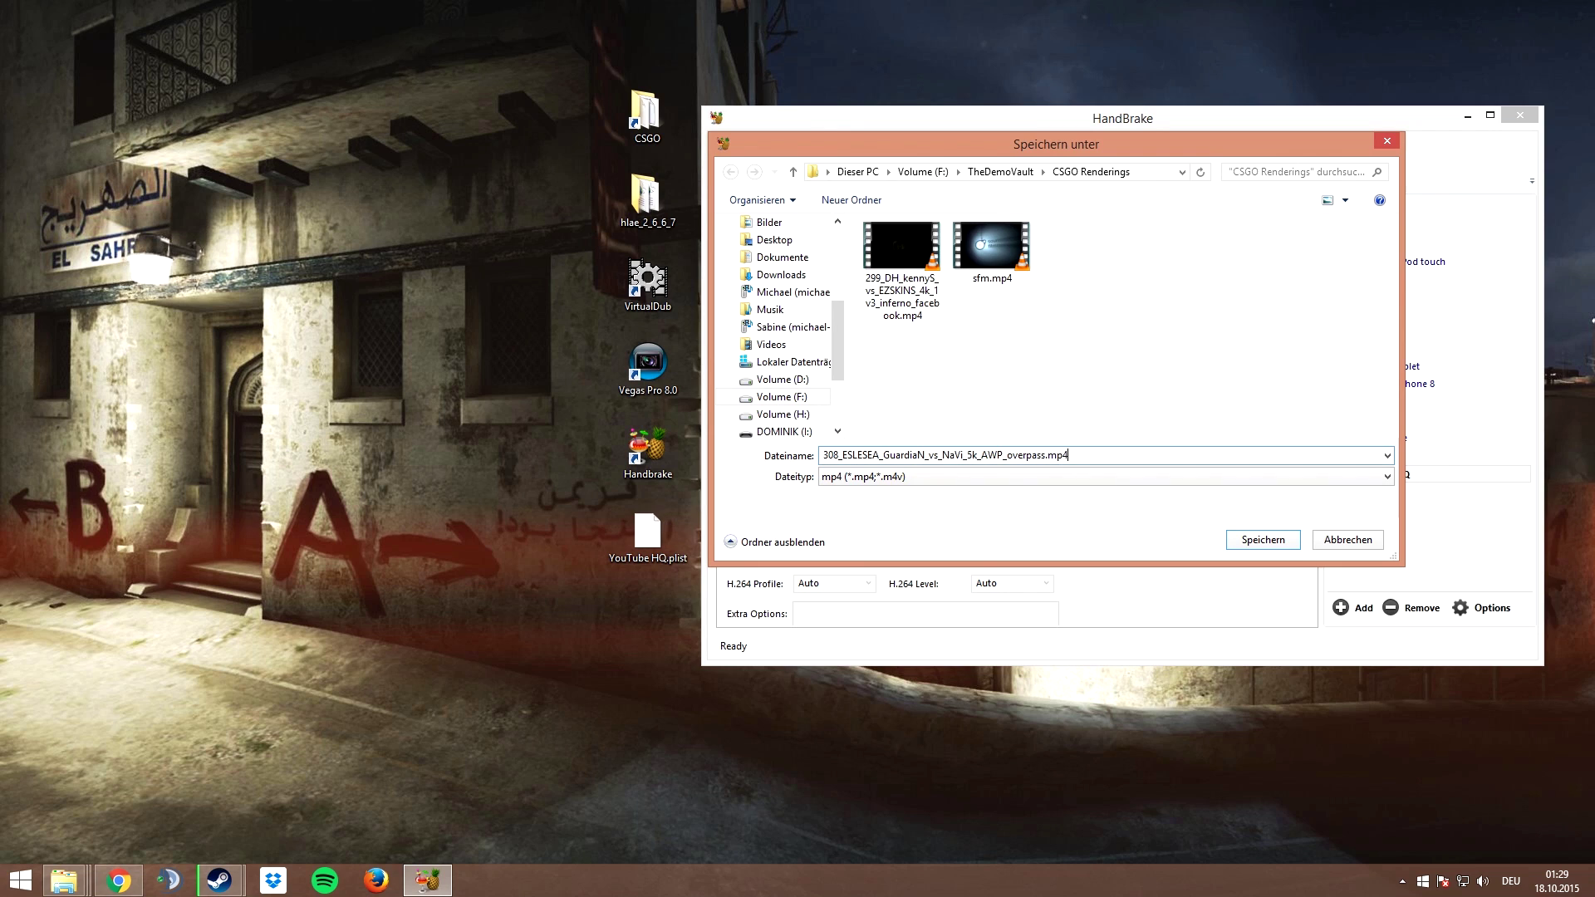
{"action": "key", "text": "Return"}
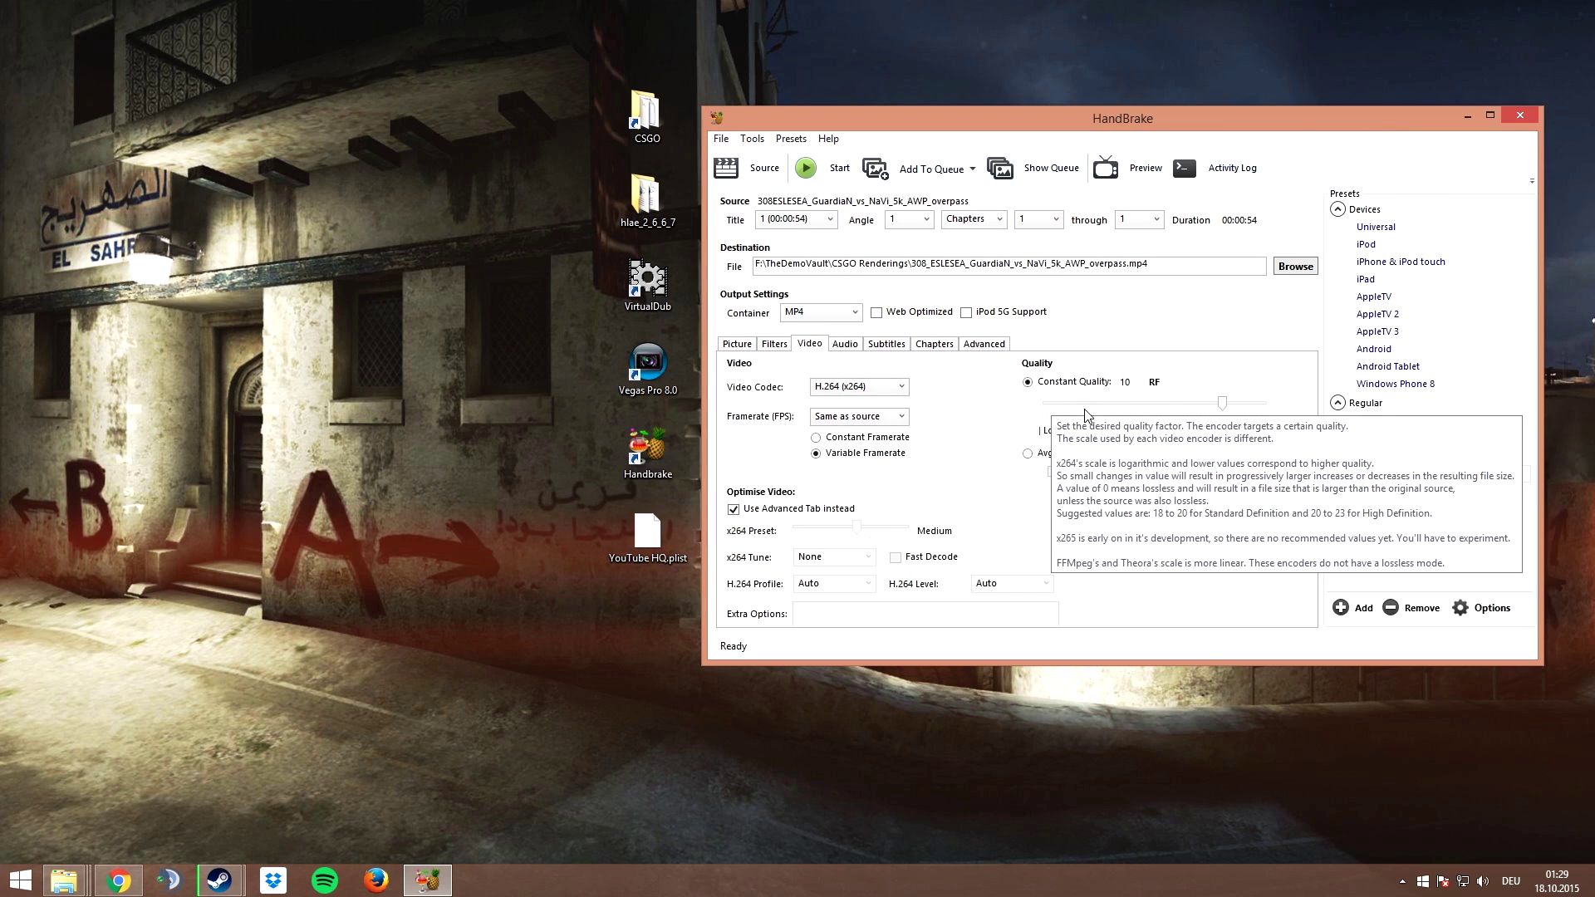
{"action": "left_click", "coordinate": [814, 168]}
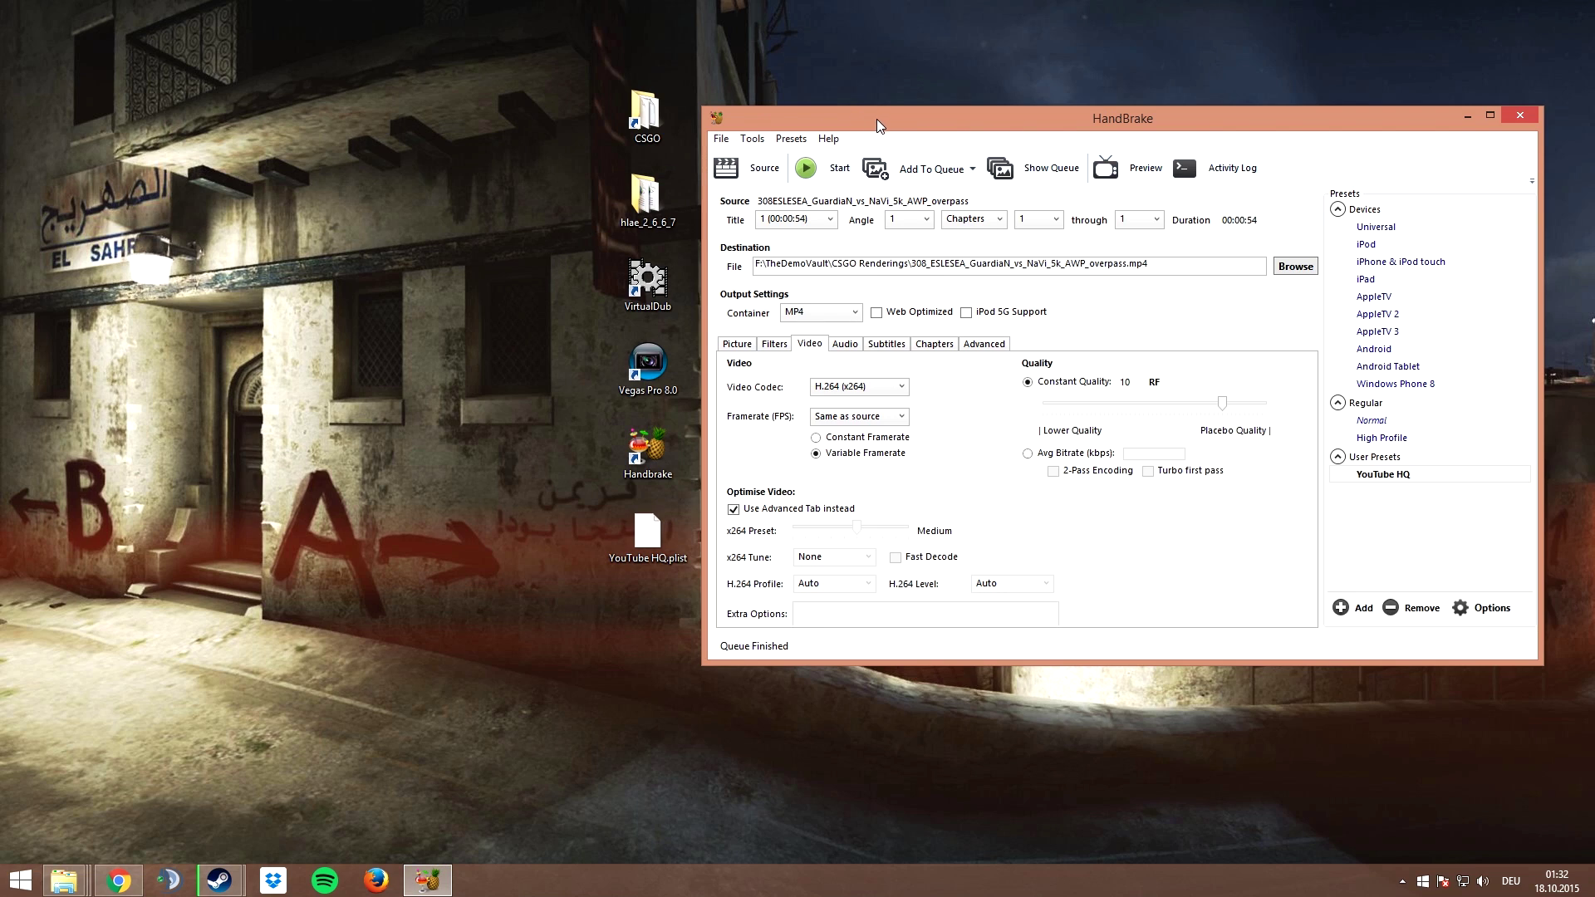
{"action": "mouse_move", "coordinate": [875, 118]}
{"action": "left_mouse_down"}
{"action": "mouse_move", "coordinate": [905, 113]}
{"action": "mouse_move", "coordinate": [895, 104]}
{"action": "left_mouse_up"}
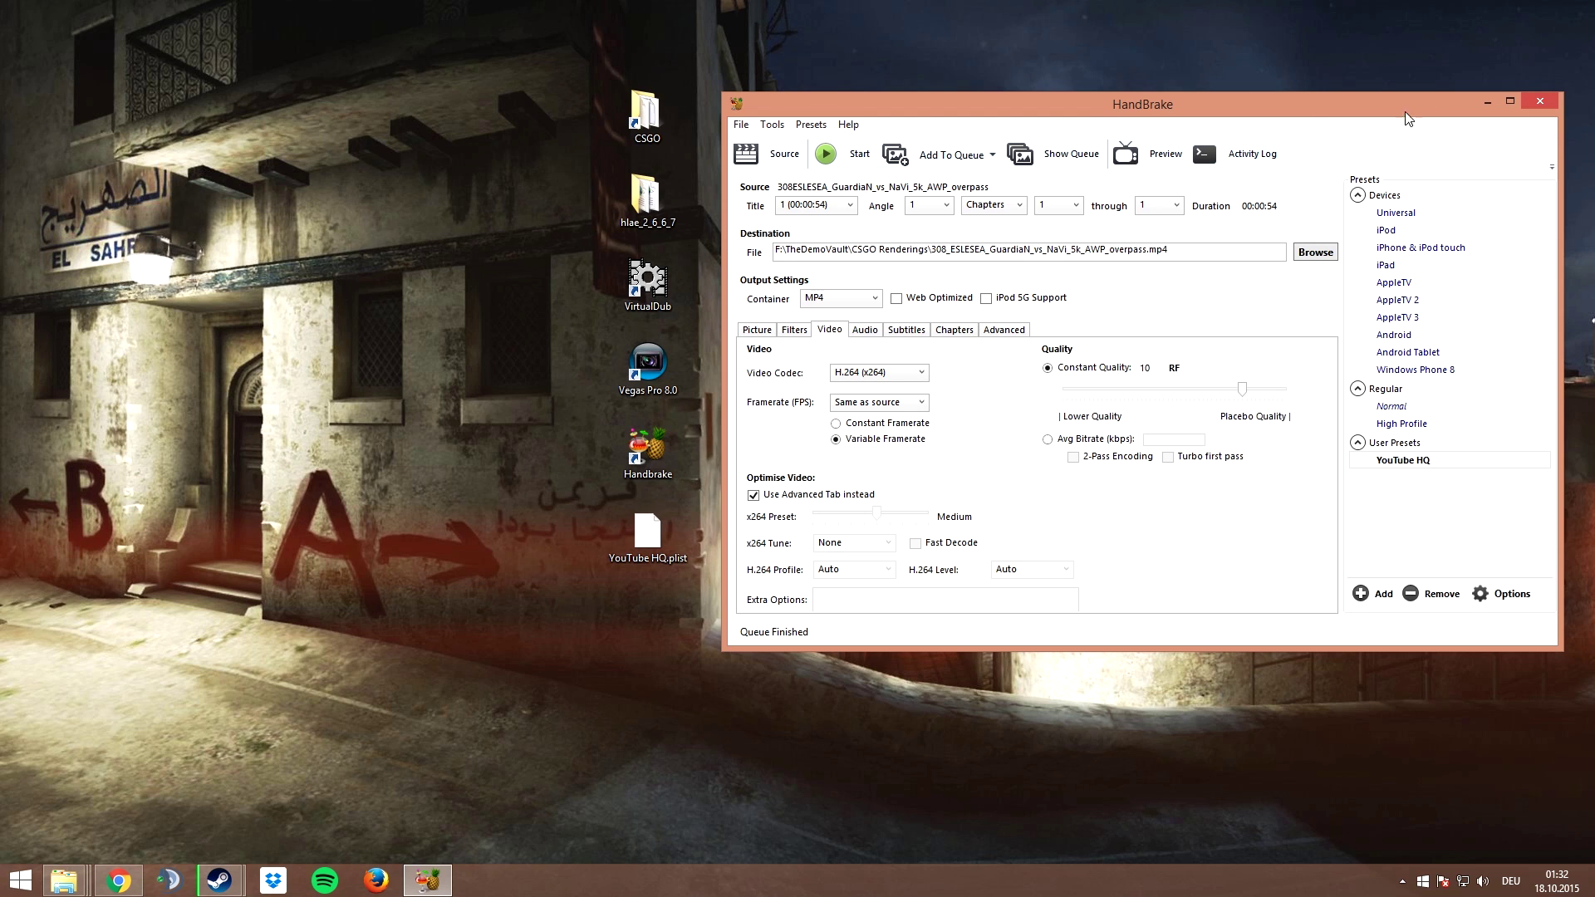
Step: Close HandBrake and select the finished 648 MB overpass MP4 in the CSGO Renderings folder
{"action": "left_click", "coordinate": [1543, 102]}
{"action": "key", "text": "alt+Tab"}
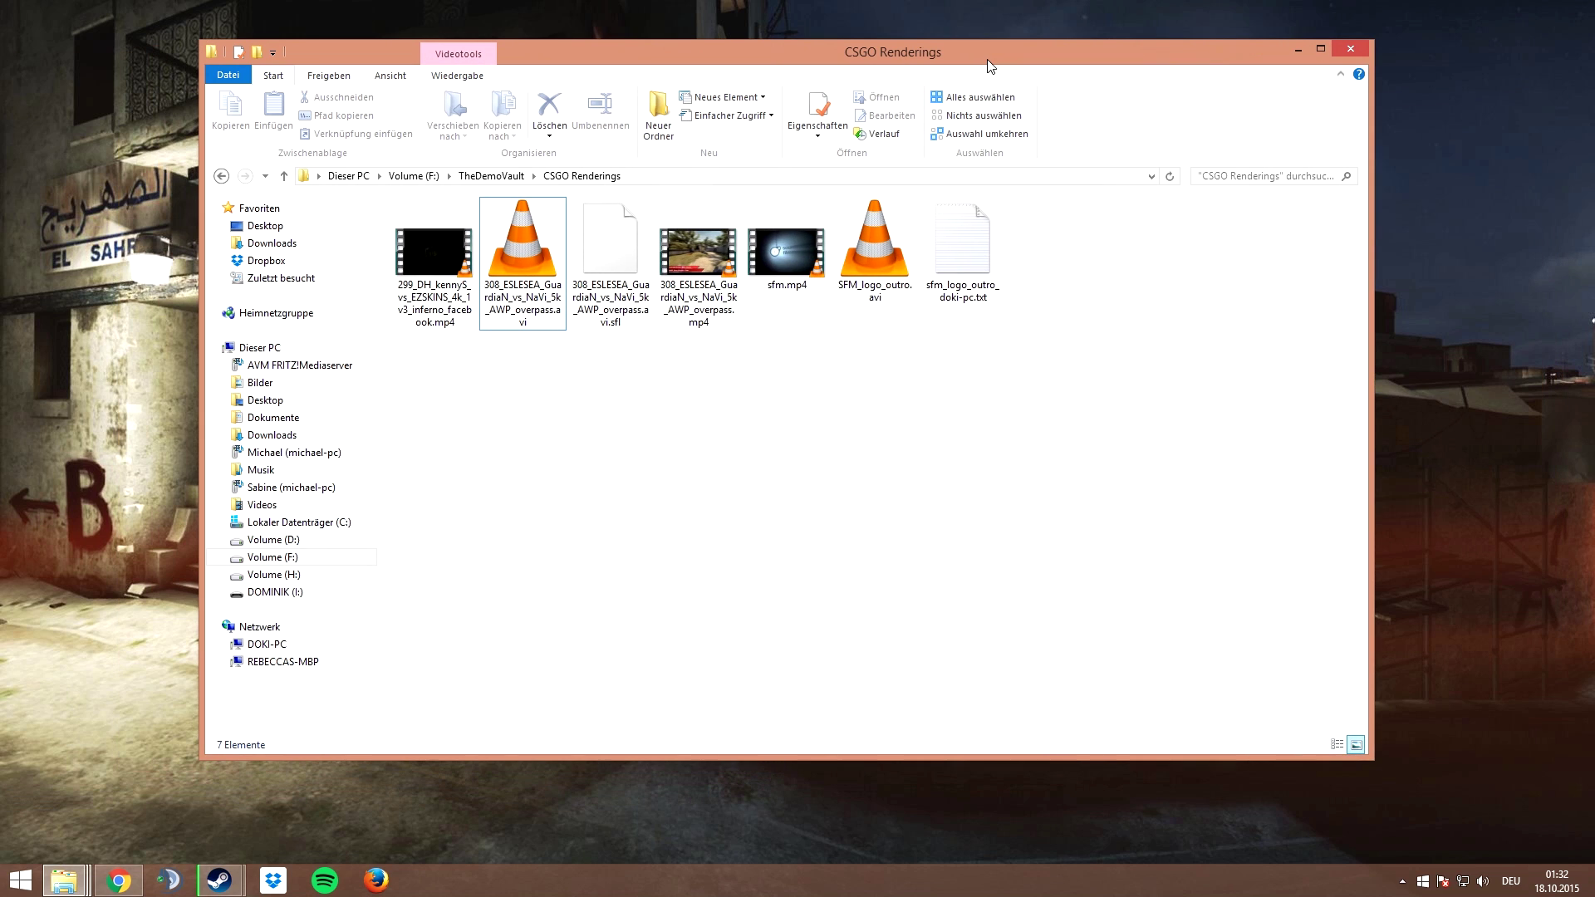
{"action": "left_click", "coordinate": [702, 274]}
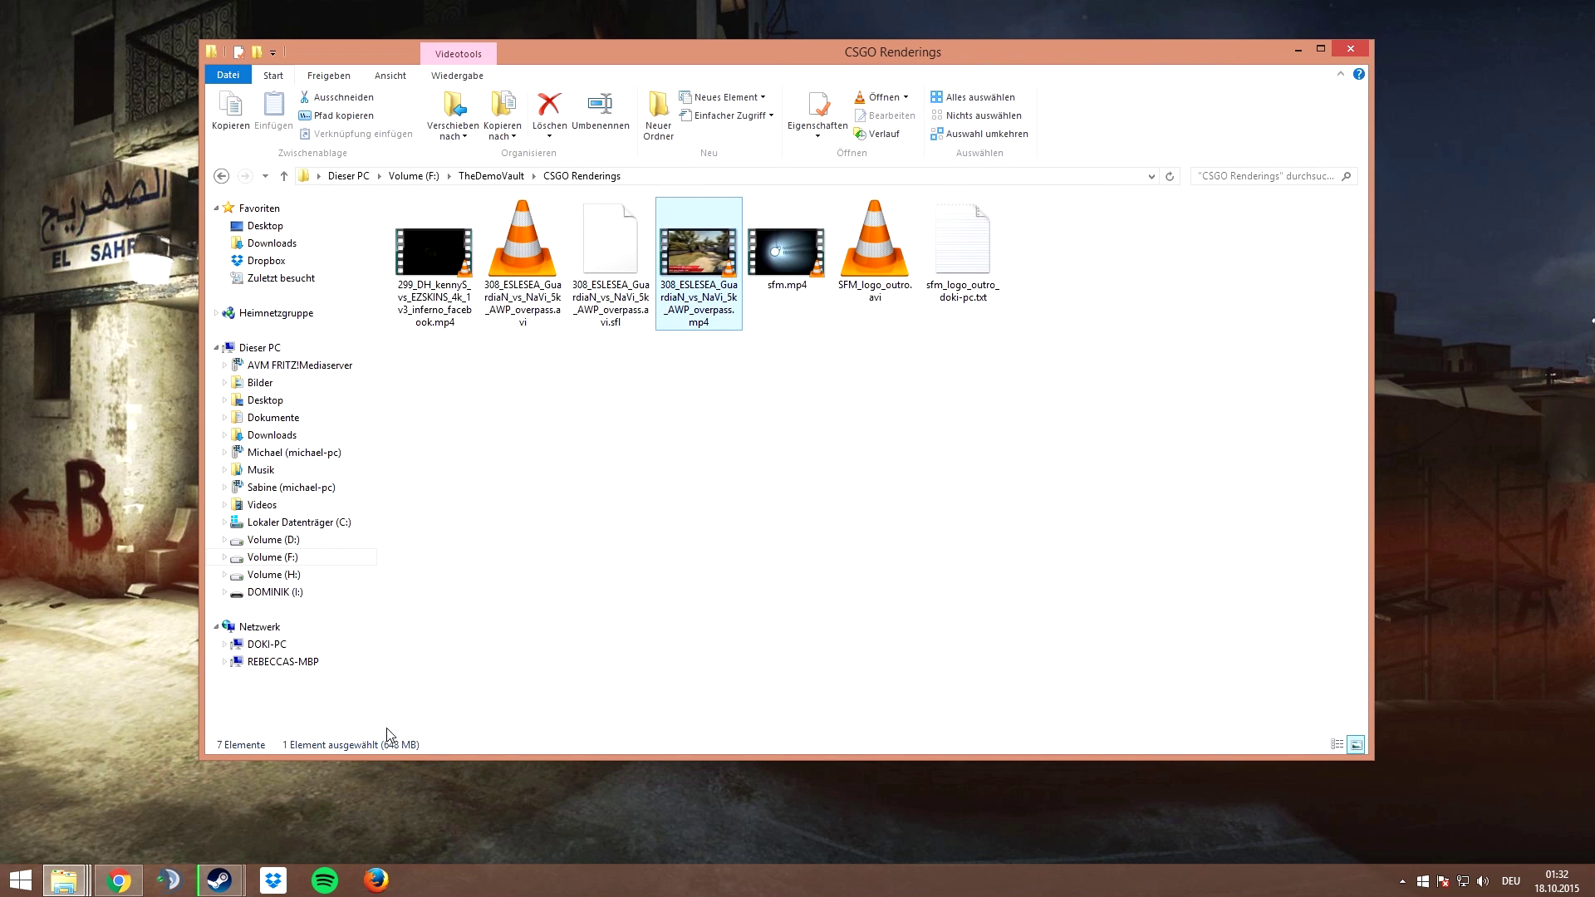